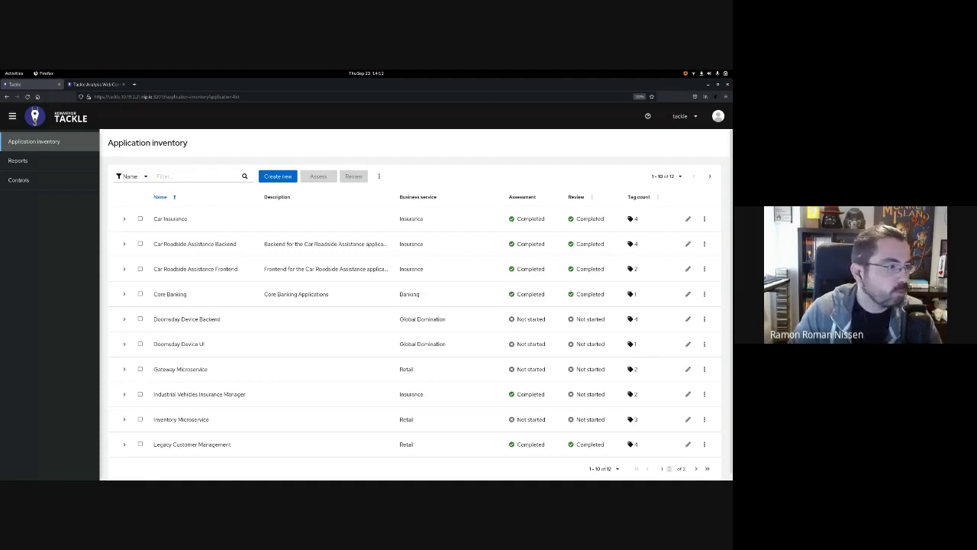
- Filter the inventory by business service Retail and expand Legacy Customer Management's row
click(132, 175)
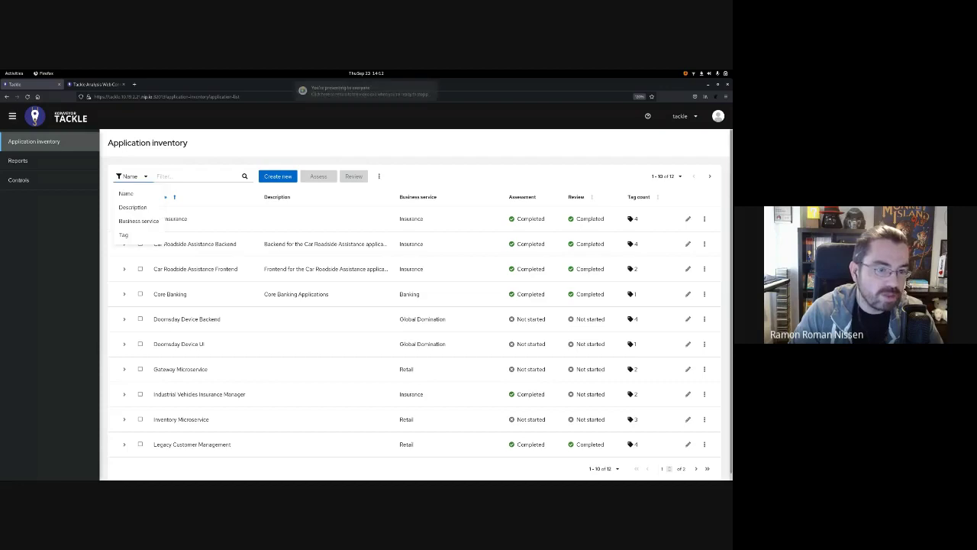
click(139, 221)
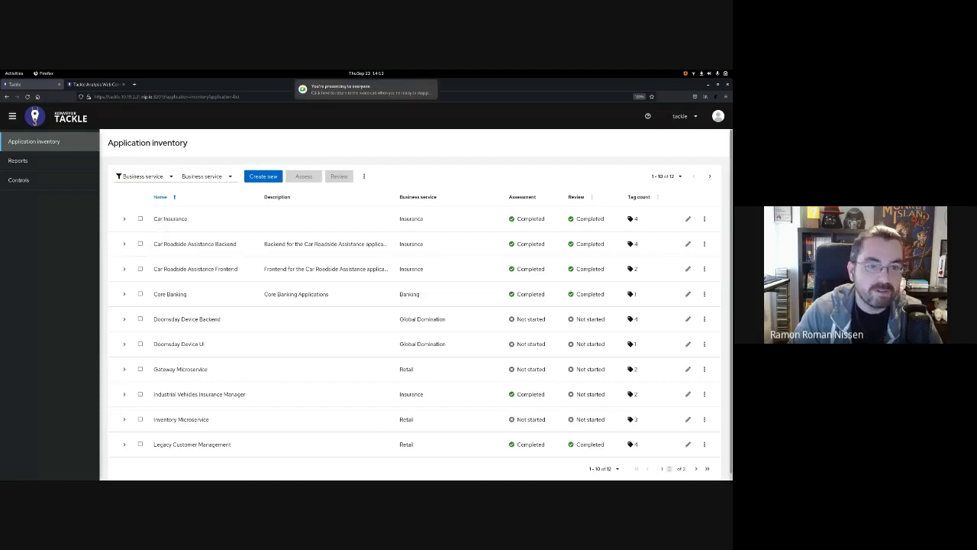
click(204, 175)
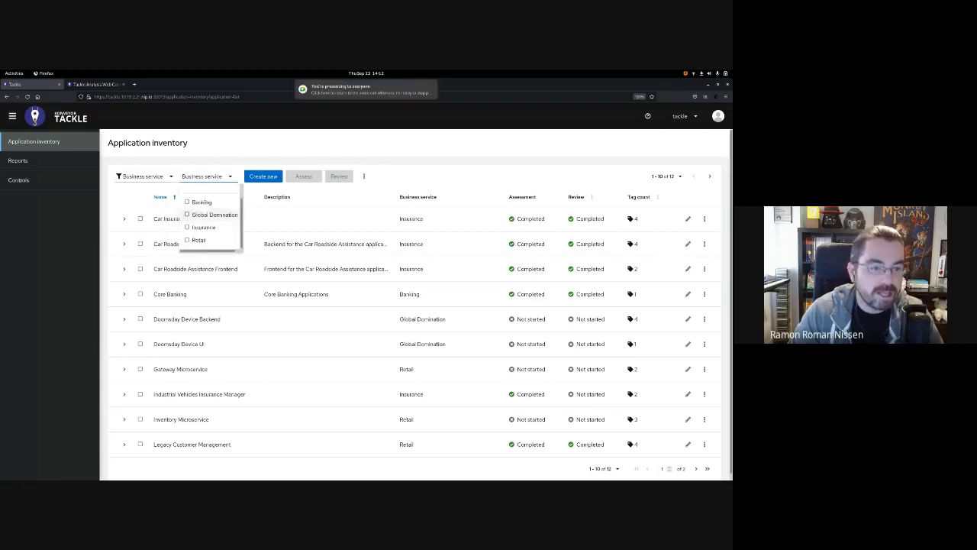
click(196, 239)
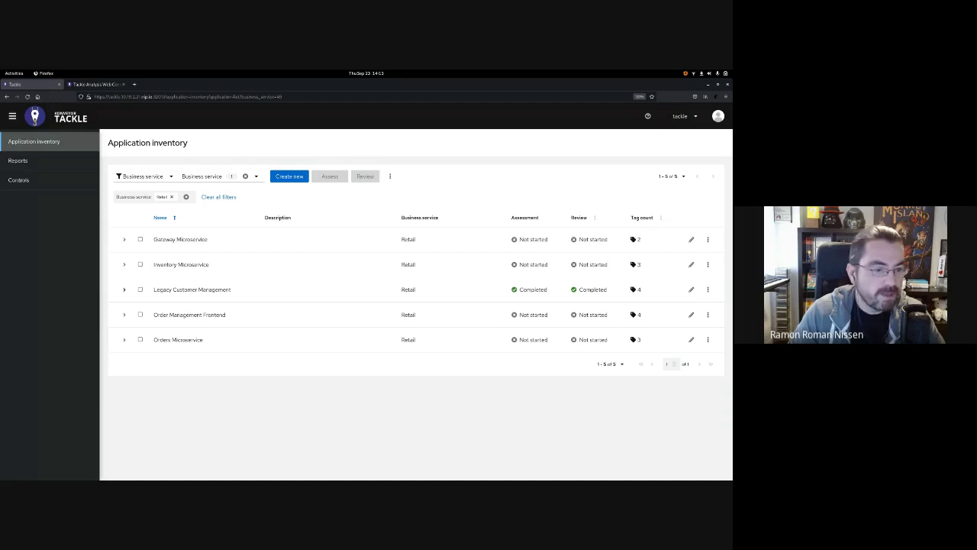
click(123, 289)
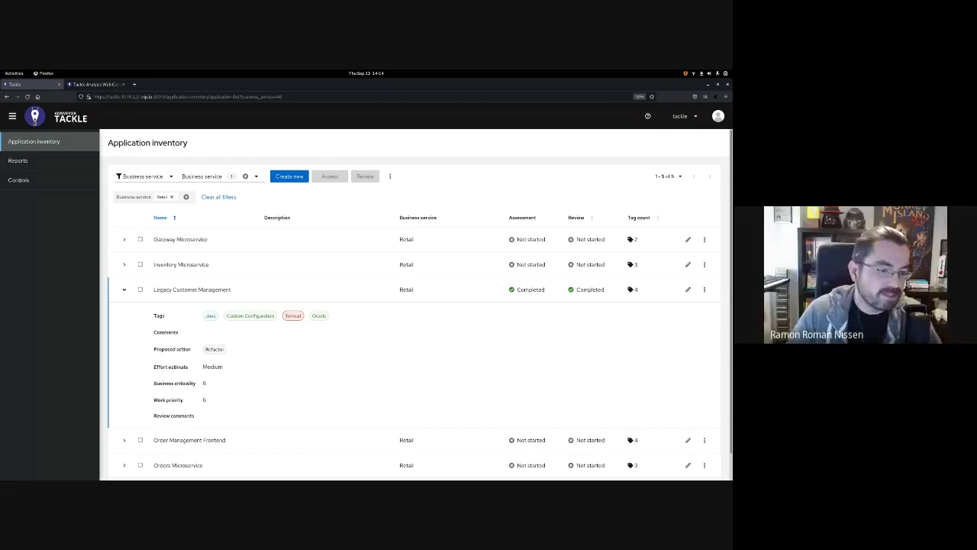
- Select Legacy Customer Management and reopen its existing assessment for editing
click(139, 290)
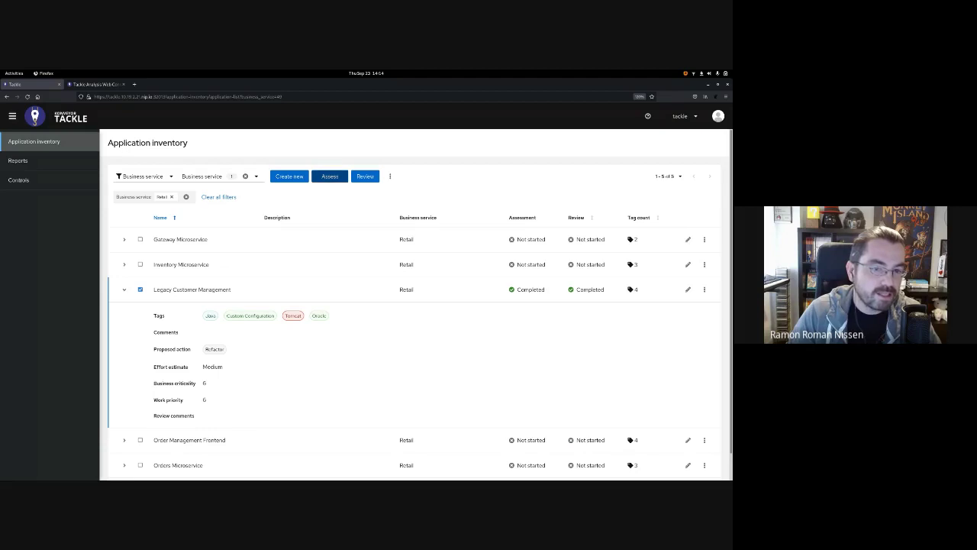
click(329, 176)
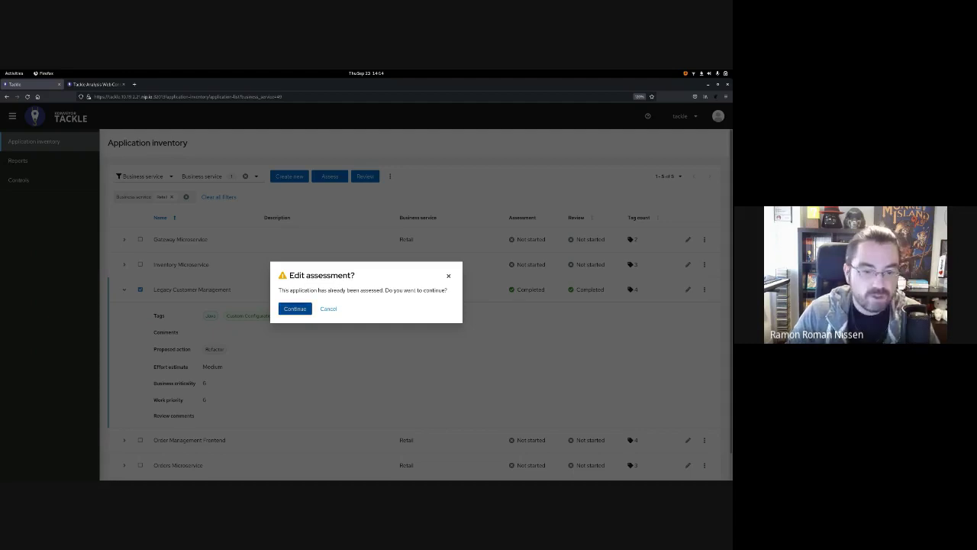
click(295, 308)
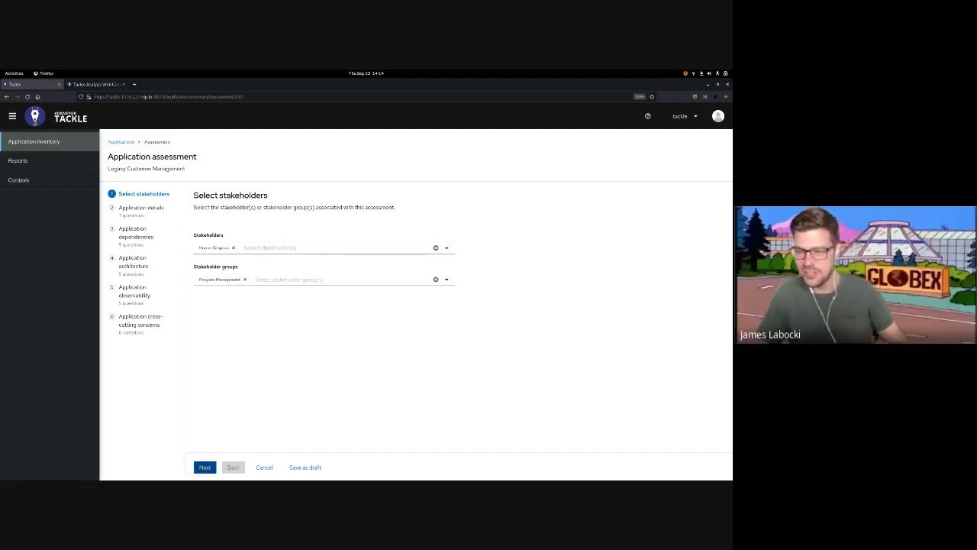
- Advance through details, dependencies, architecture, observability and cross-cutting concerns, then save and review
click(205, 466)
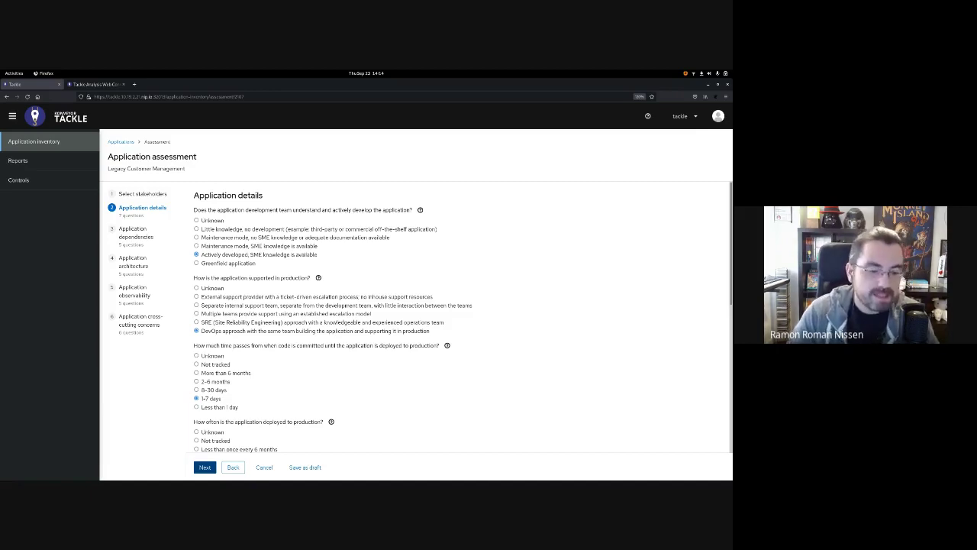
key(Return)
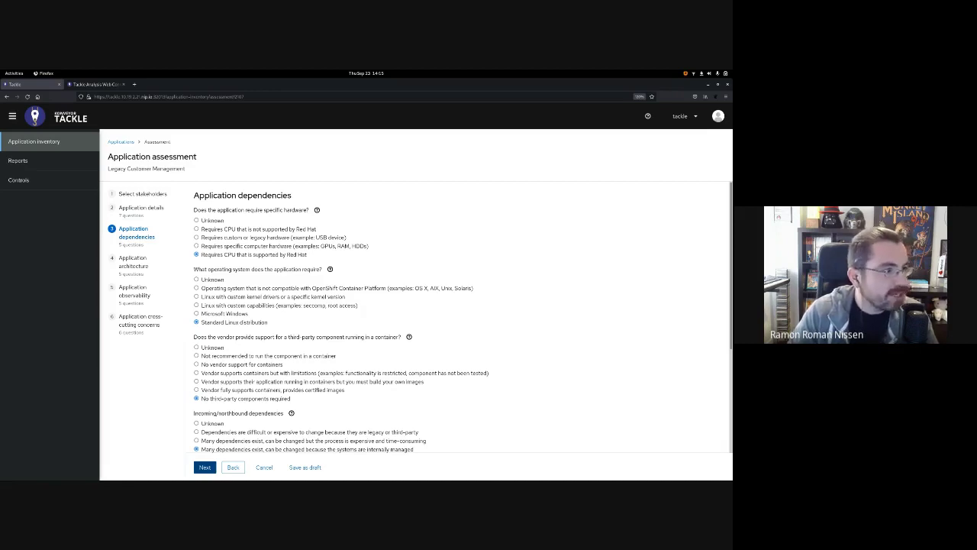
key(Return)
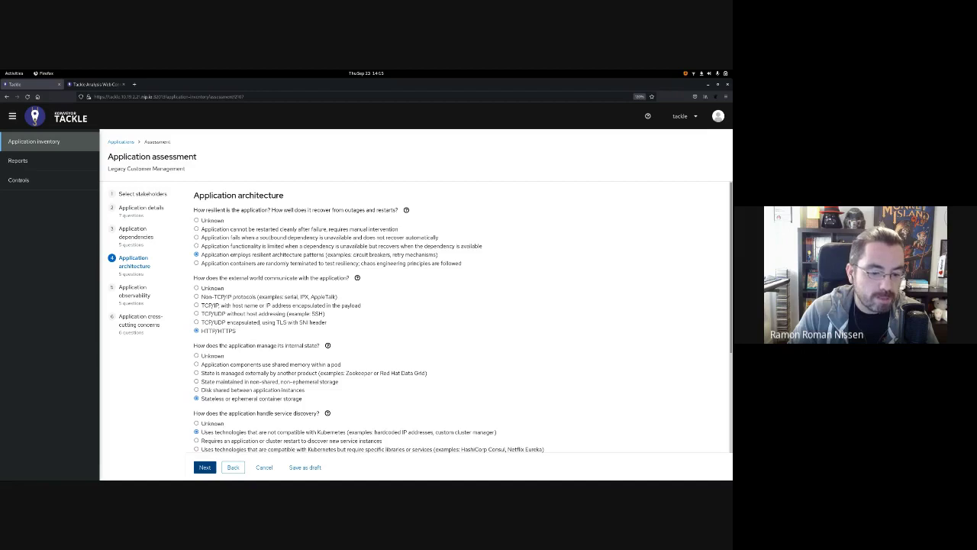
key(Return)
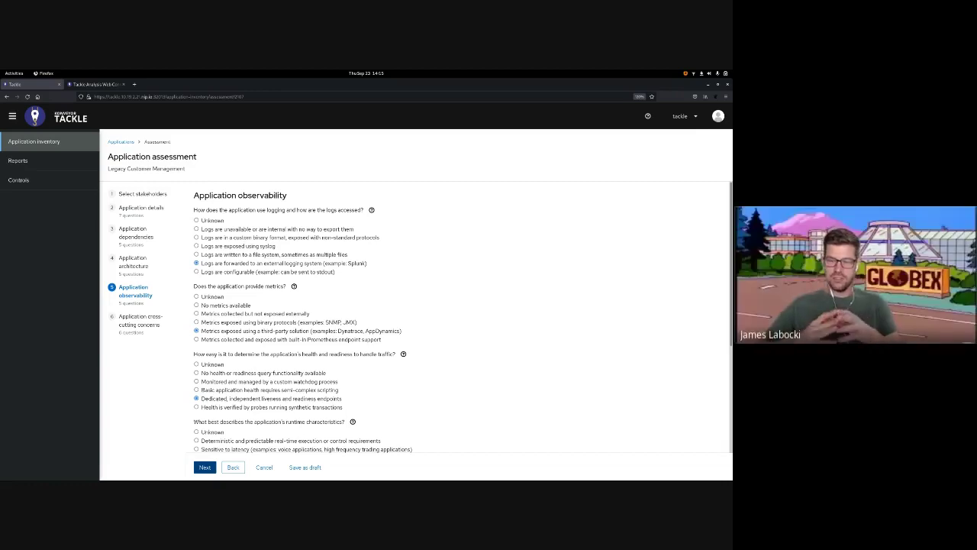
key(Return)
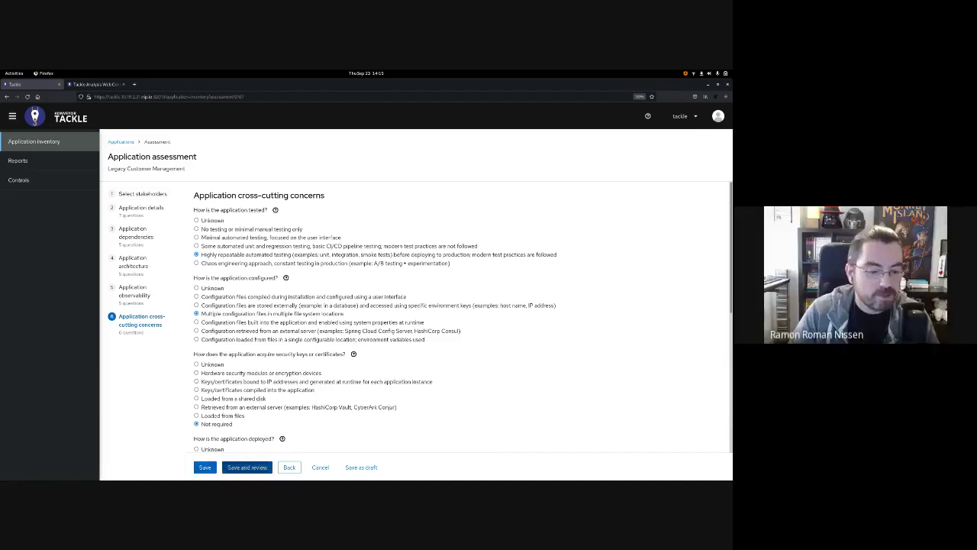
scroll(458, 316, down, 5)
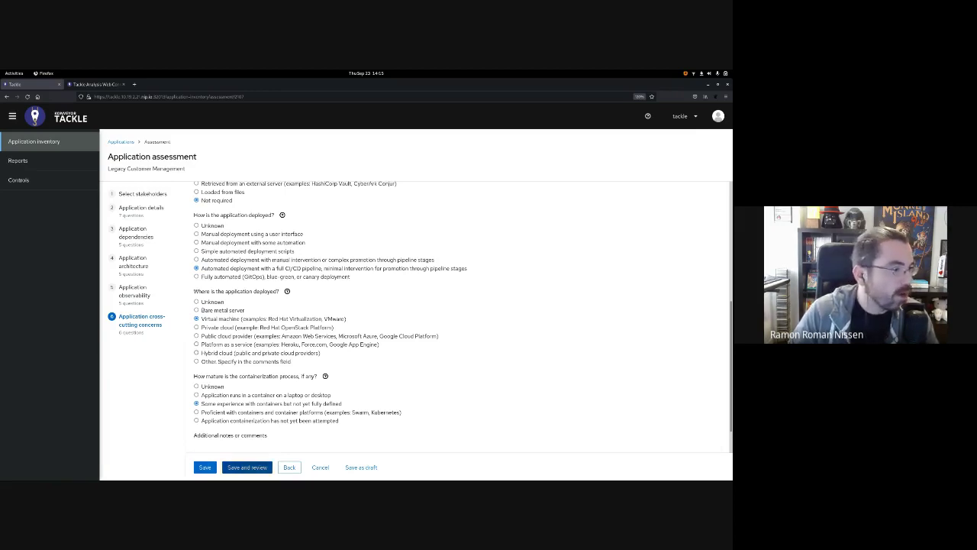
click(247, 466)
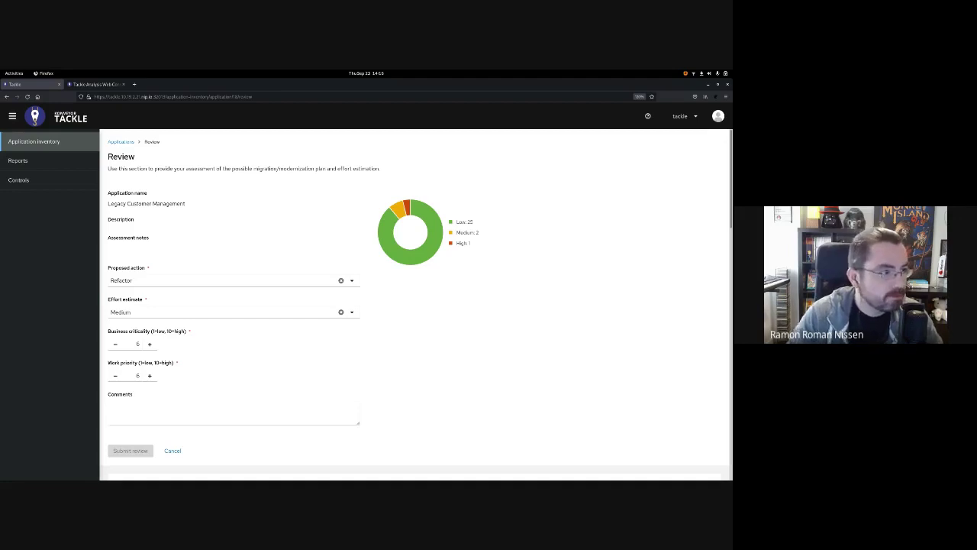
- Sort the assessment summary table by the Risk column
scroll(415, 306, down, 5)
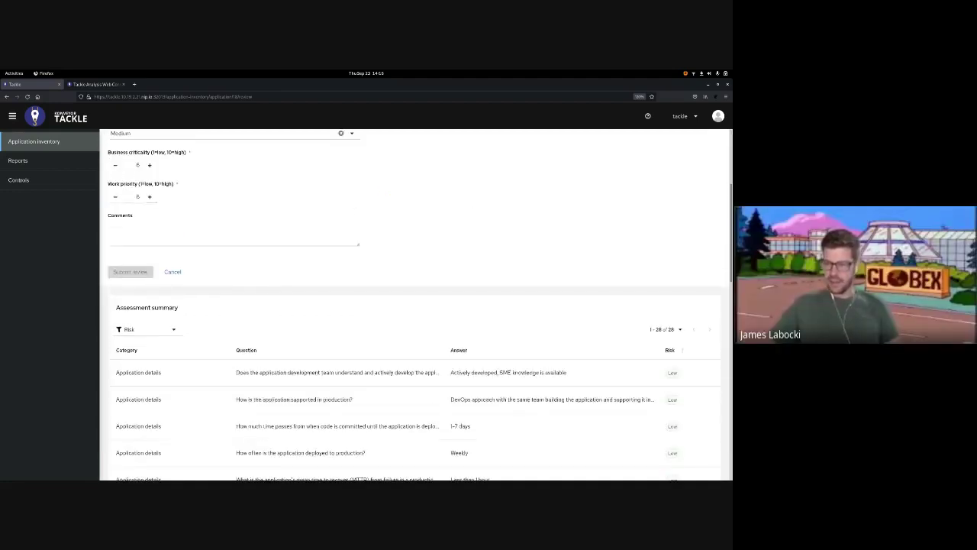
scroll(415, 305, up, 5)
scroll(415, 305, down, 8)
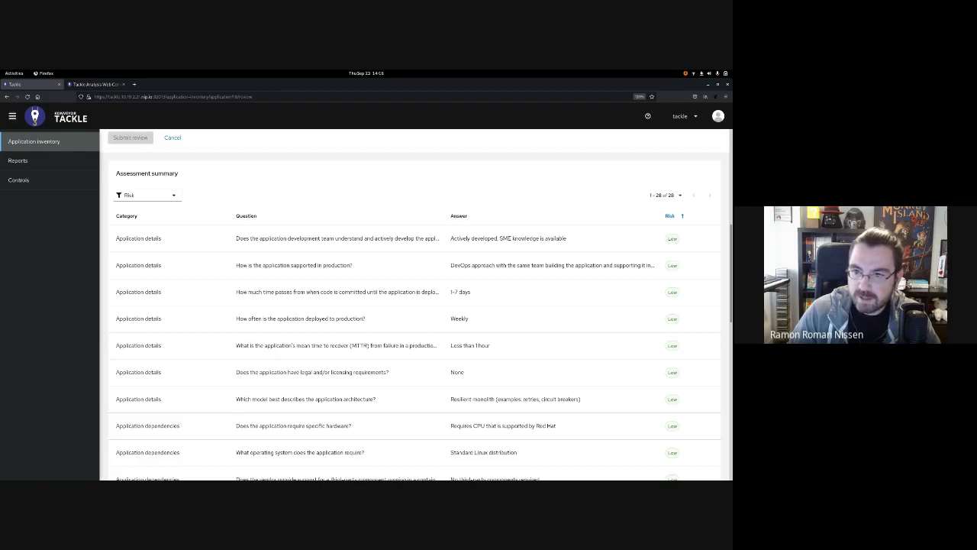
click(670, 215)
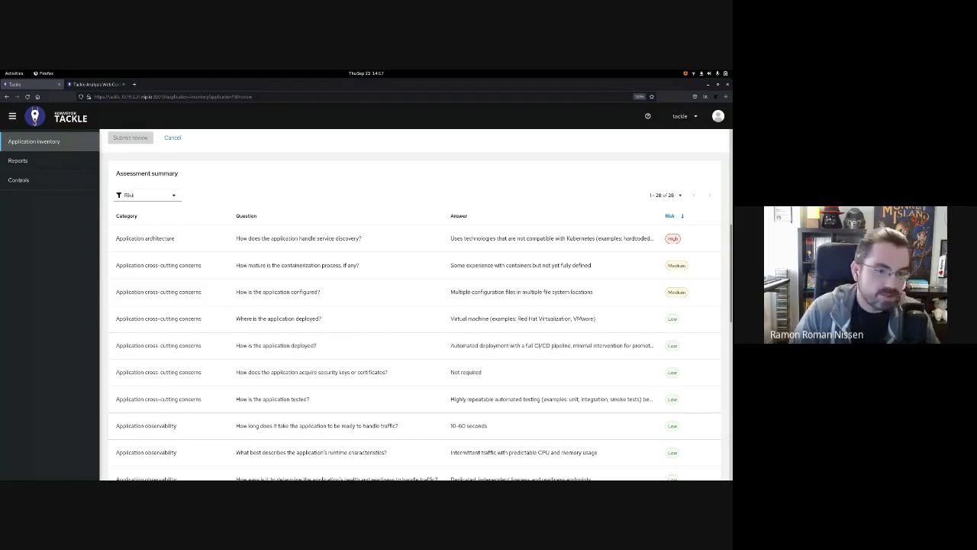
scroll(416, 306, up, 8)
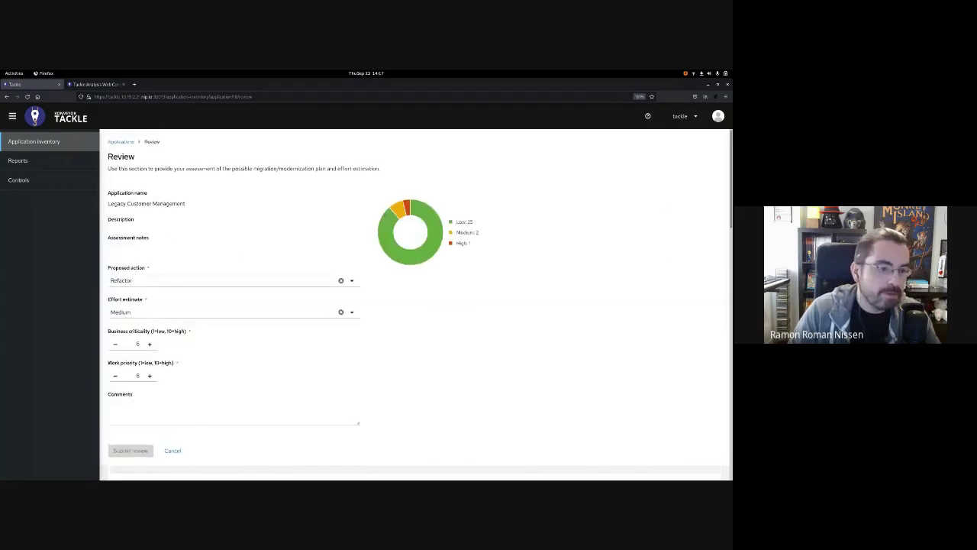
- Keep Refactor as the proposed action and set the effort estimate to Small
click(133, 280)
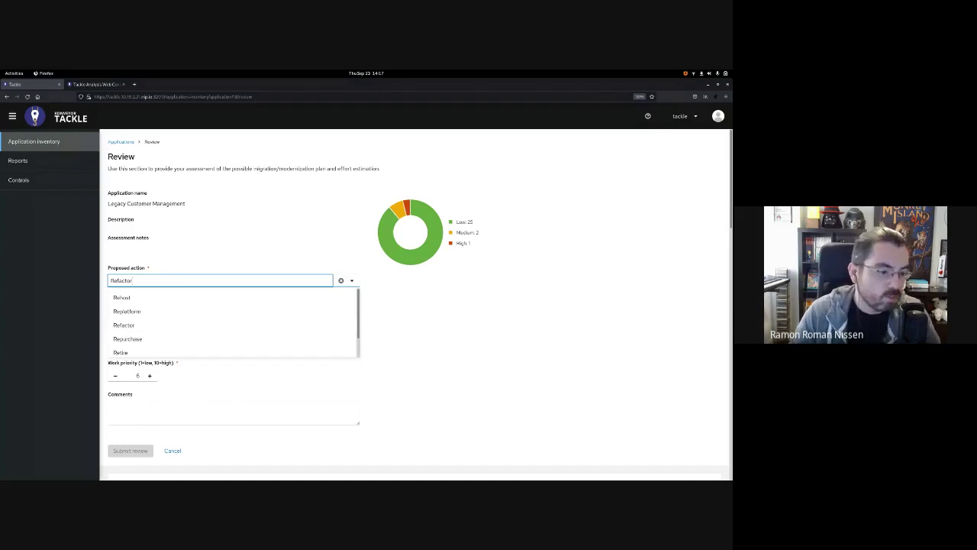
key(Down)
key(Down)
key(Down)
key(Return)
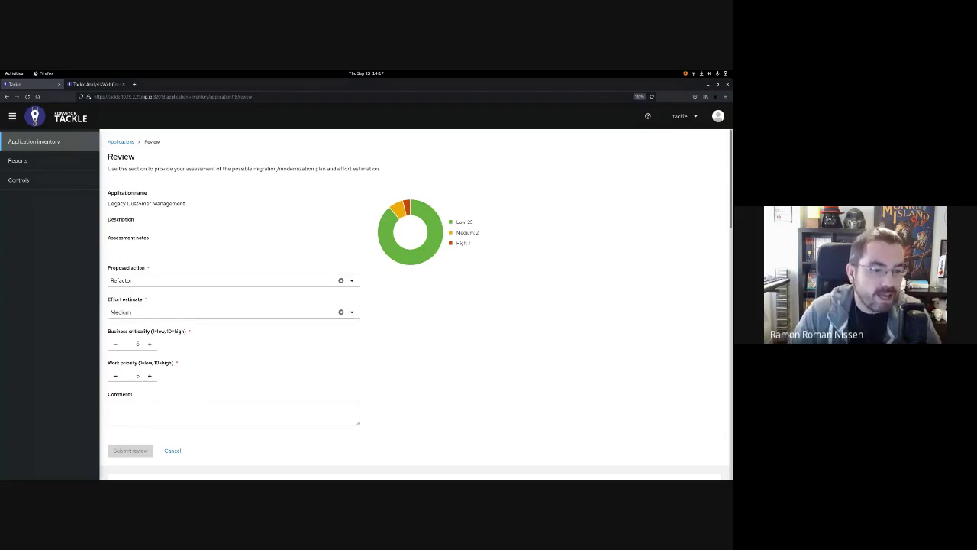
click(229, 313)
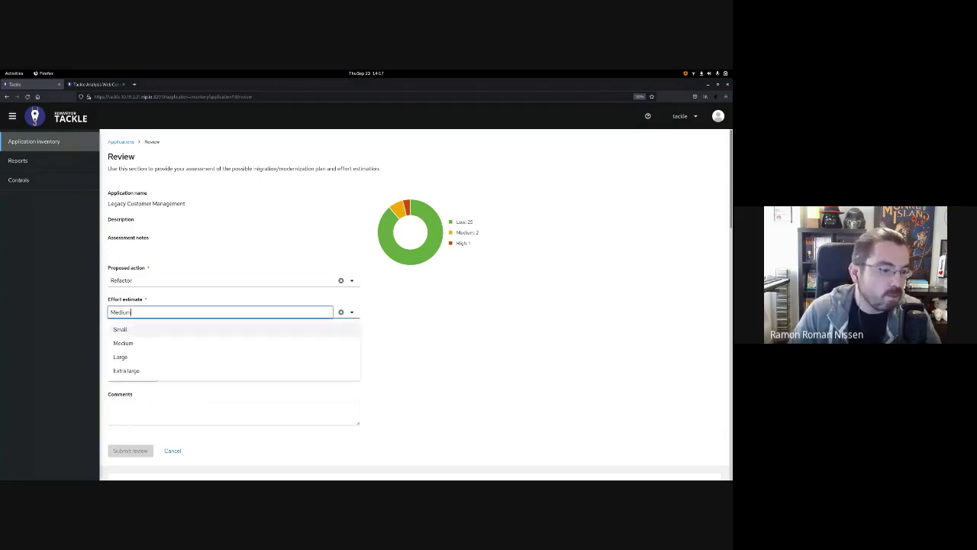
click(120, 328)
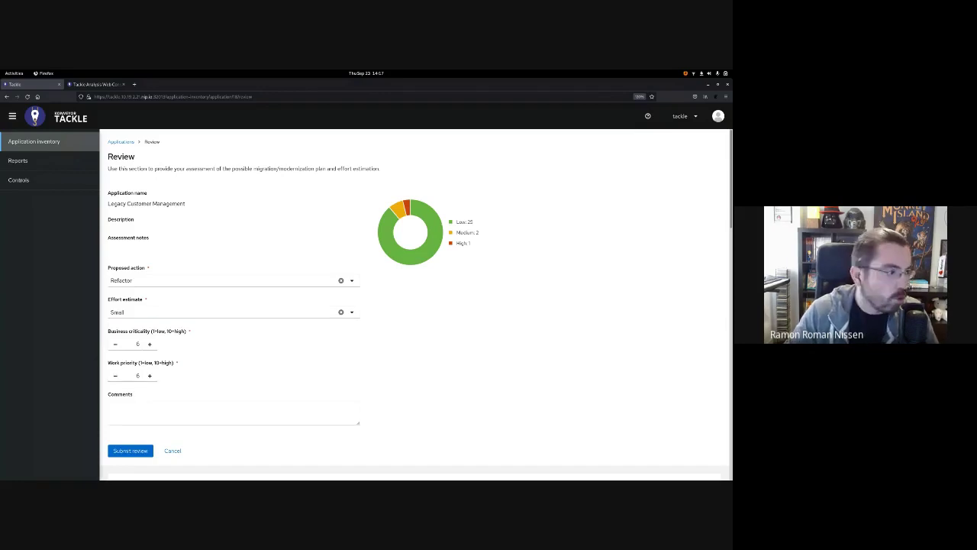
- Raise business criticality and work priority to 10 and submit the review
scroll(415, 305, down, 1)
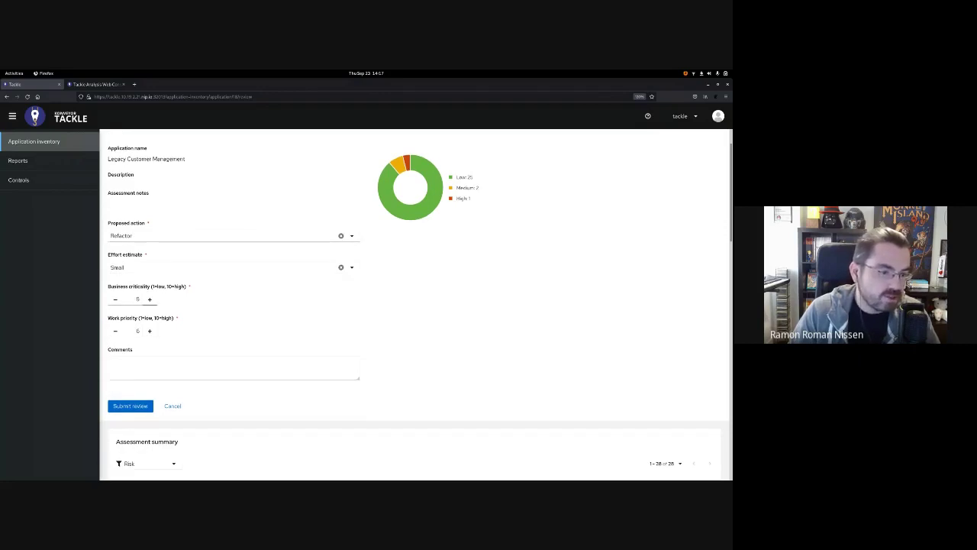
click(150, 300)
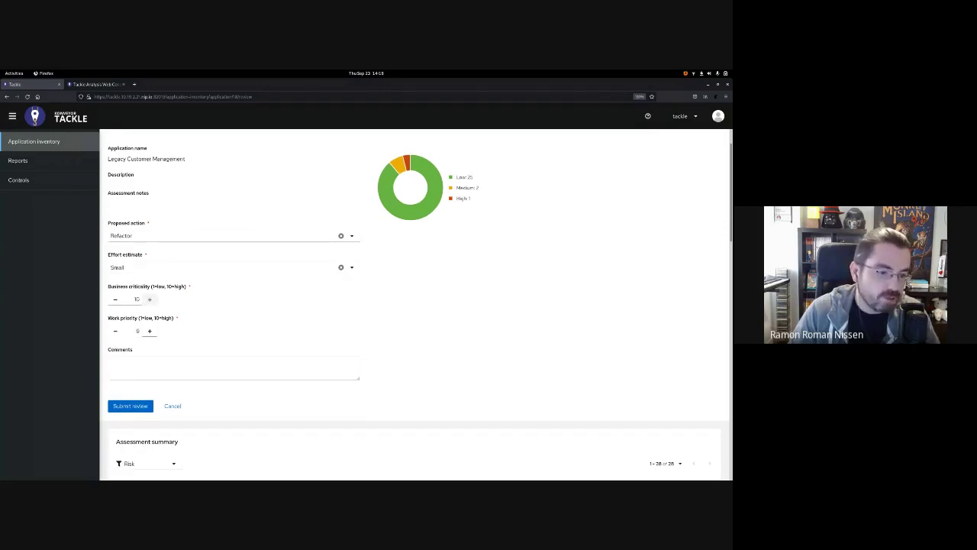
click(150, 331)
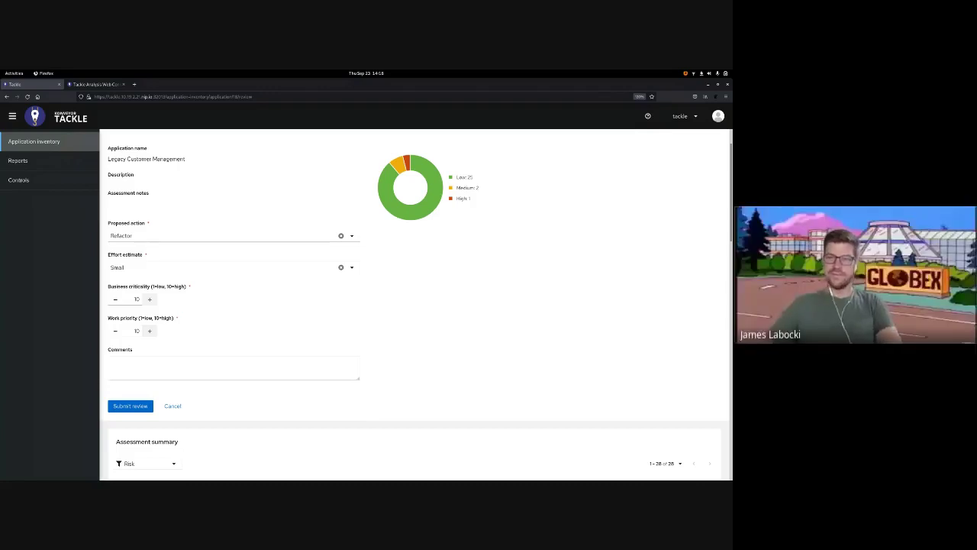
click(130, 406)
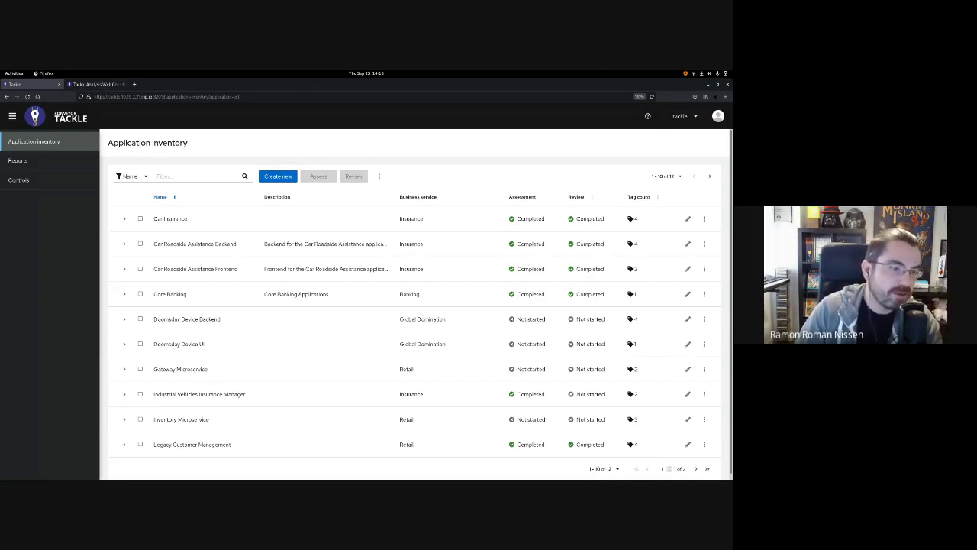
- Toggle Car Roadside Assistance Backend's checkbox, then switch to the analysis console's Create project wizard
click(140, 243)
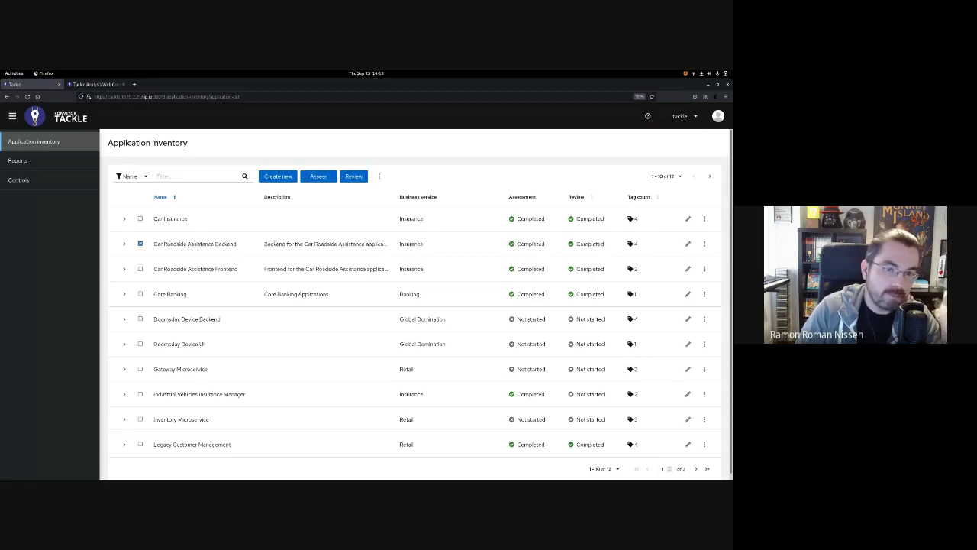
click(140, 243)
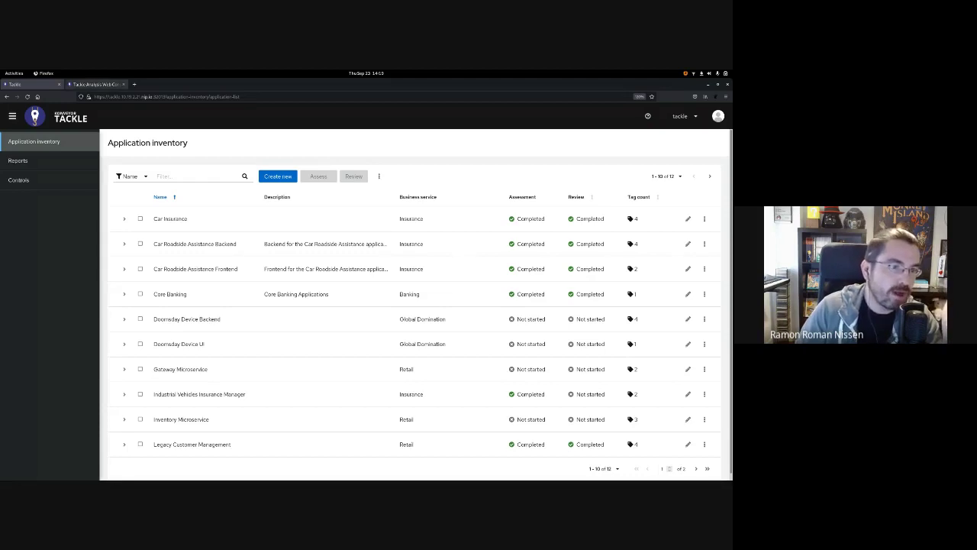
click(95, 84)
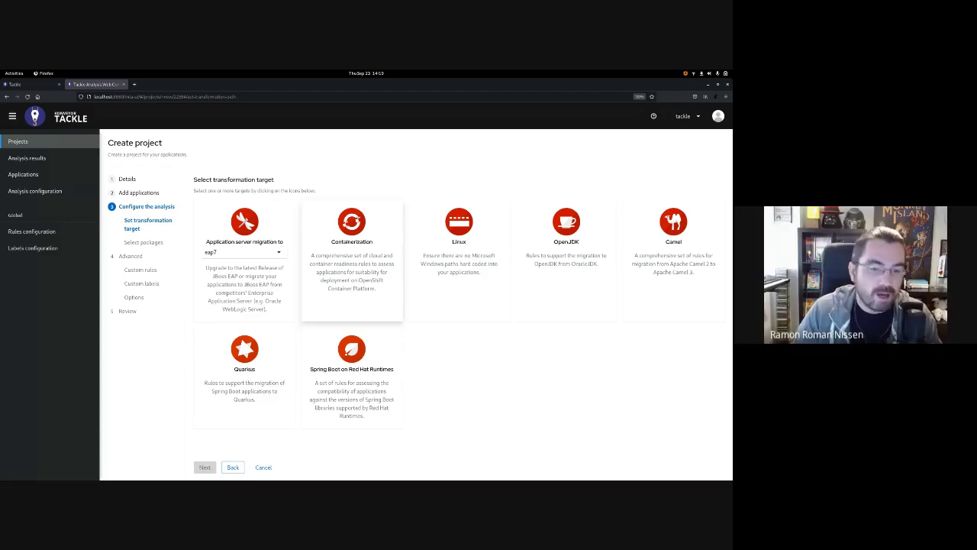
- Choose Containerization, Linux and OpenJDK as the transformation targets
click(351, 252)
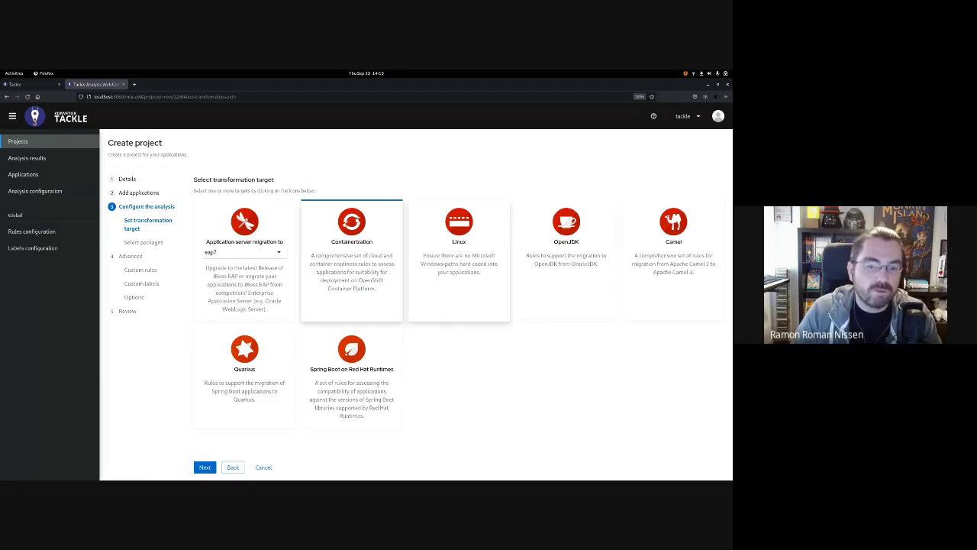
click(459, 252)
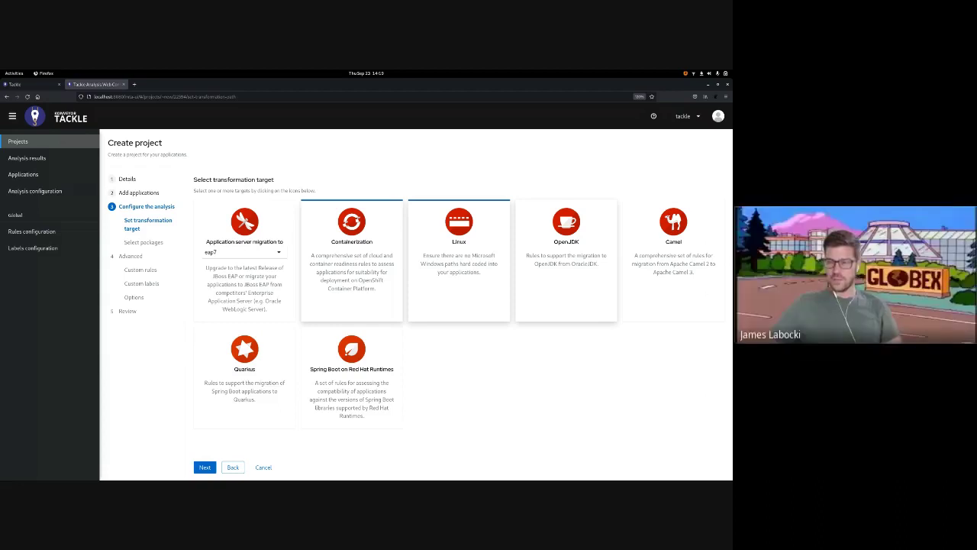
click(566, 245)
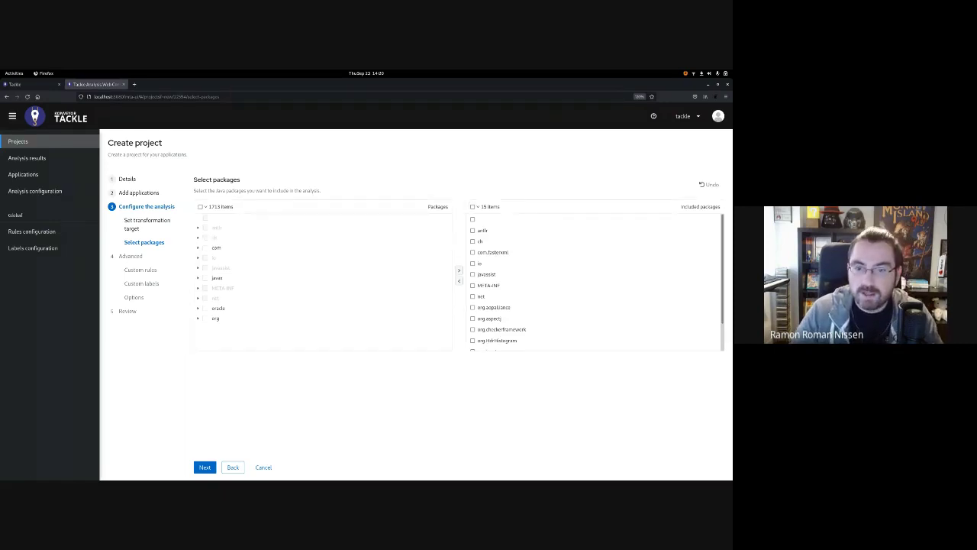
- Remove all included packages, include only io.konveyor, and continue
click(473, 206)
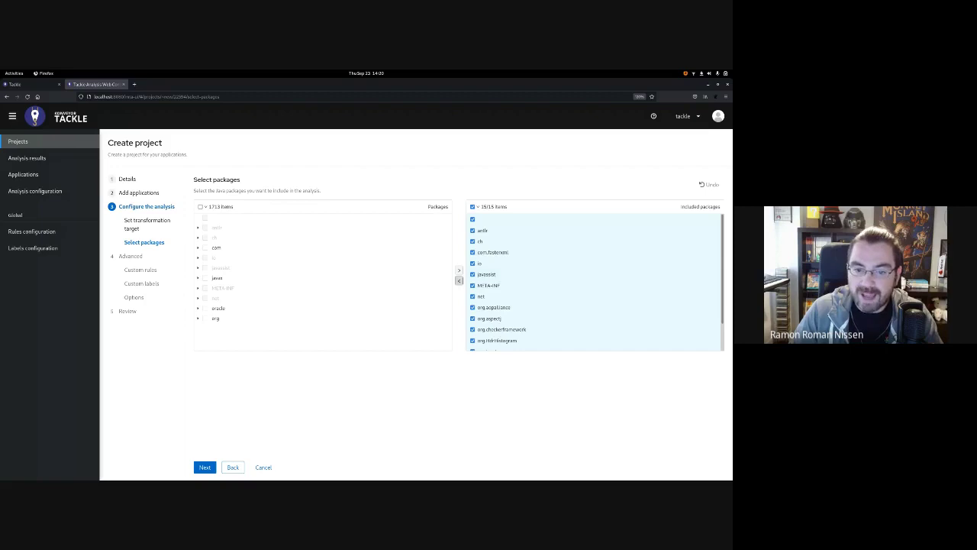
click(459, 280)
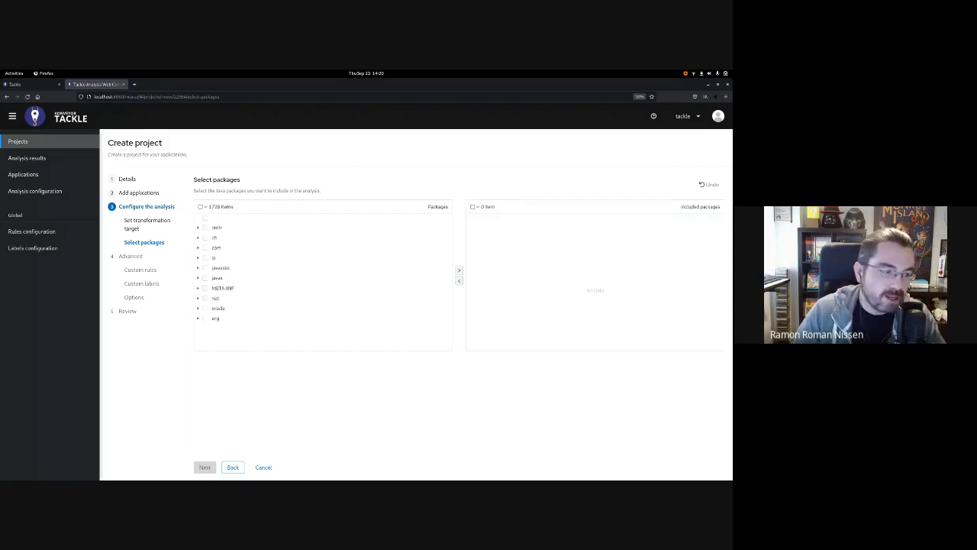
click(197, 257)
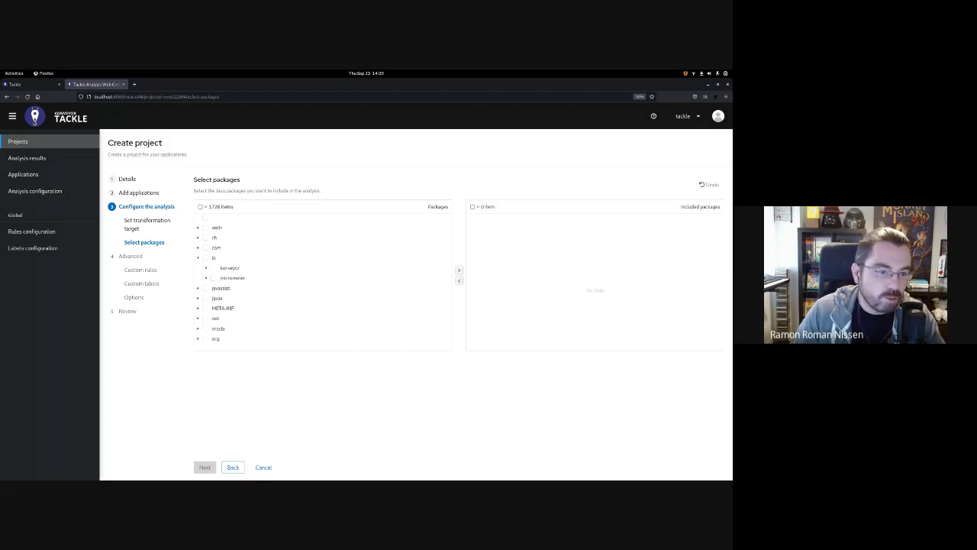
click(213, 267)
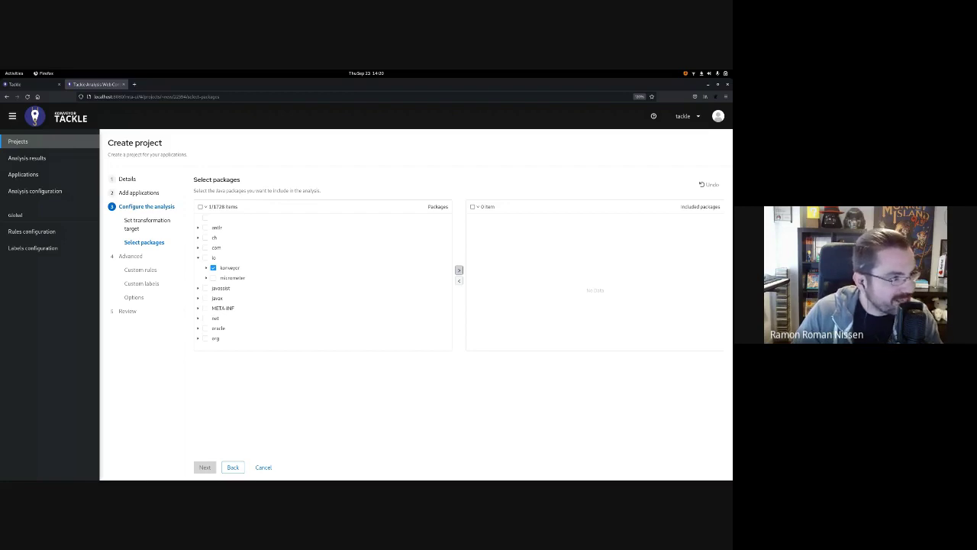
click(459, 269)
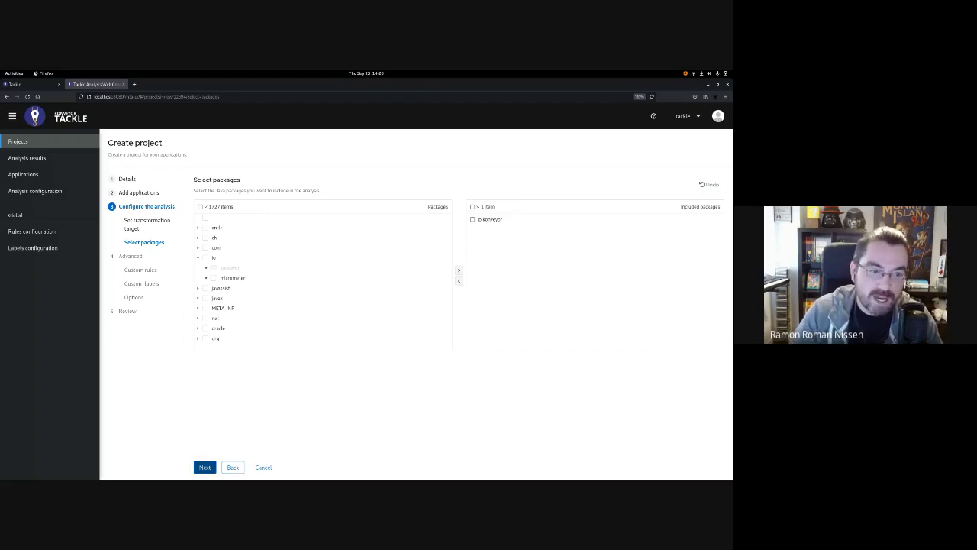
click(205, 467)
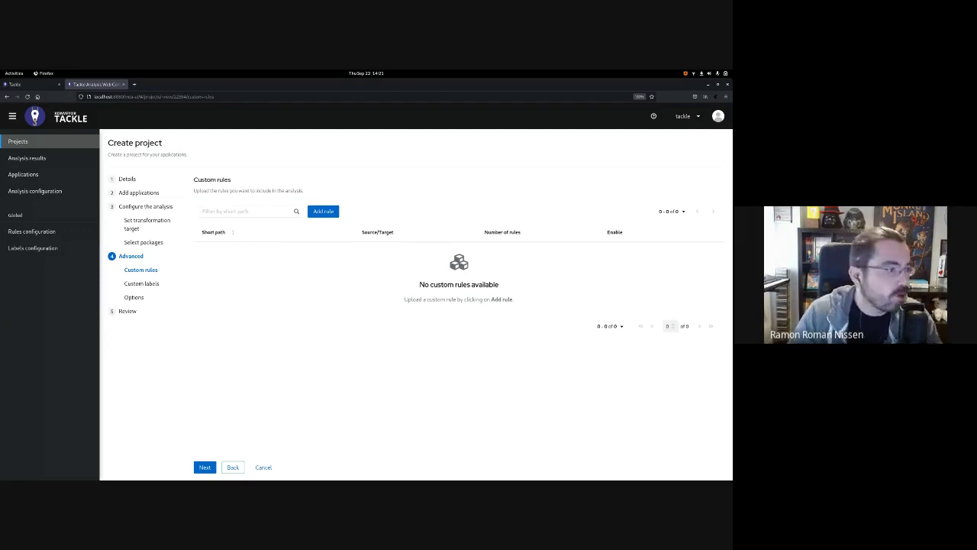
- Upload corporate-framework-config.windup.xml from the customers folder as a custom rule and enable it
click(323, 211)
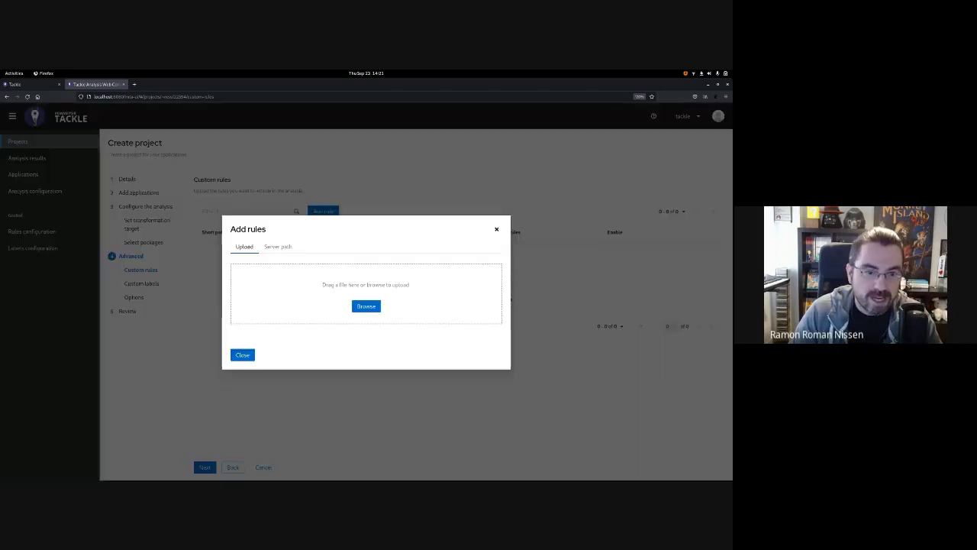
click(366, 305)
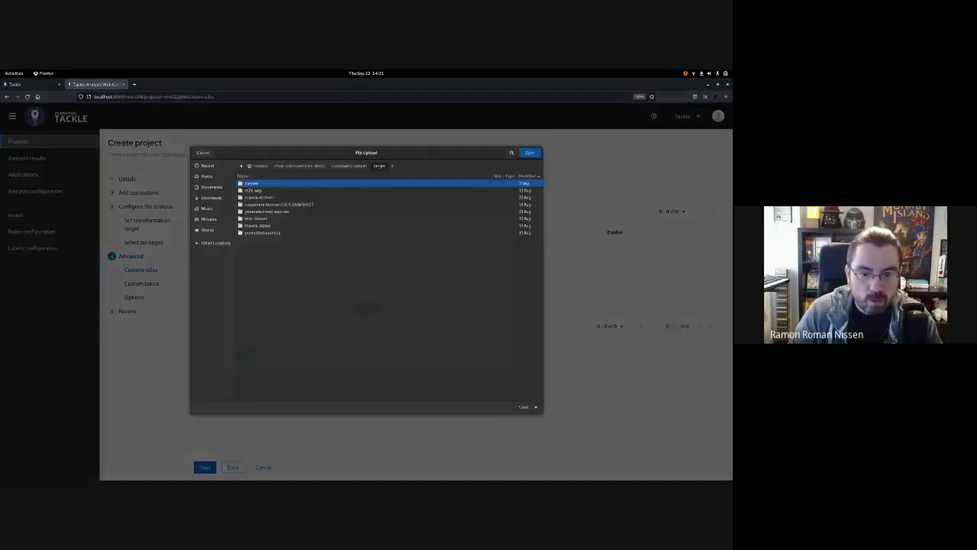
key(alt+Up)
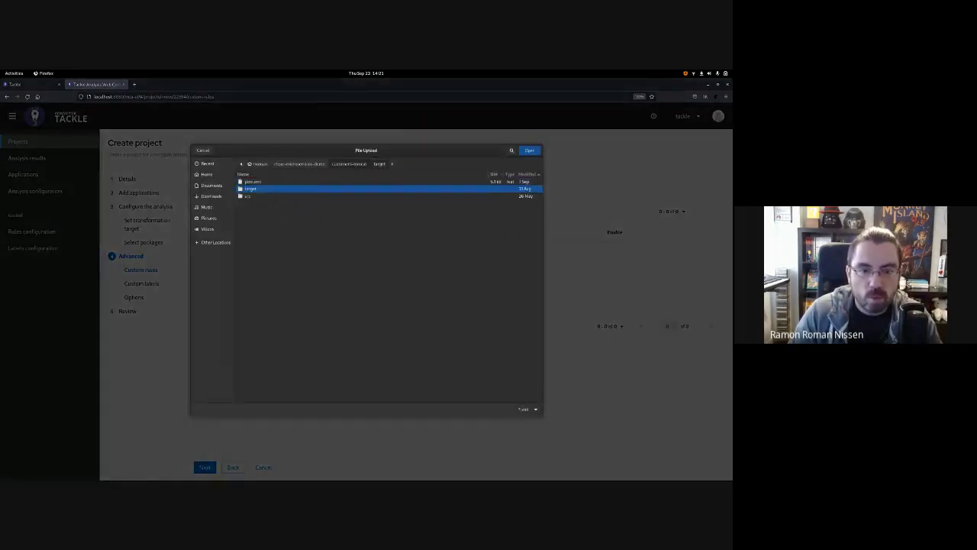
key(alt+Up)
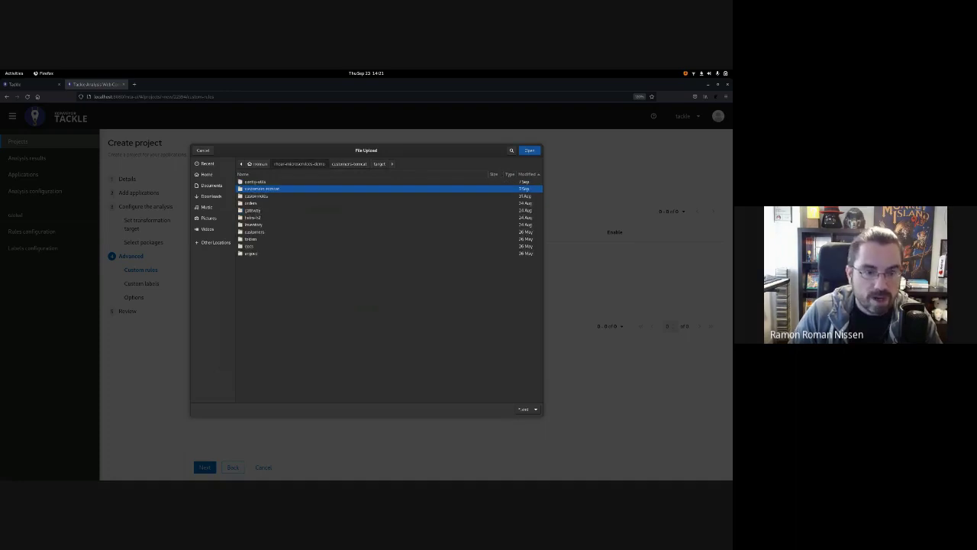
key(Down)
key(Down)
key(Down)
key(Down)
key(Down)
key(Down)
key(Down)
key(Return)
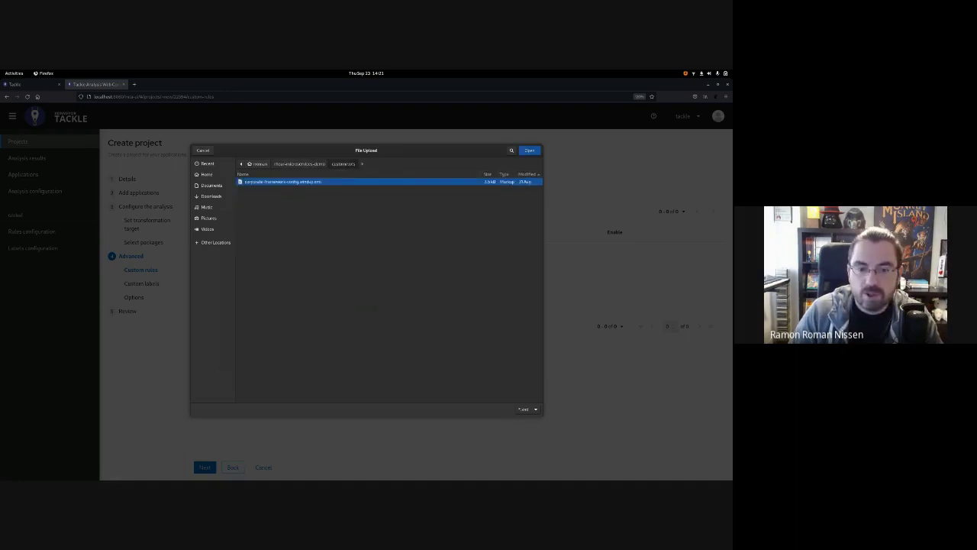
key(Return)
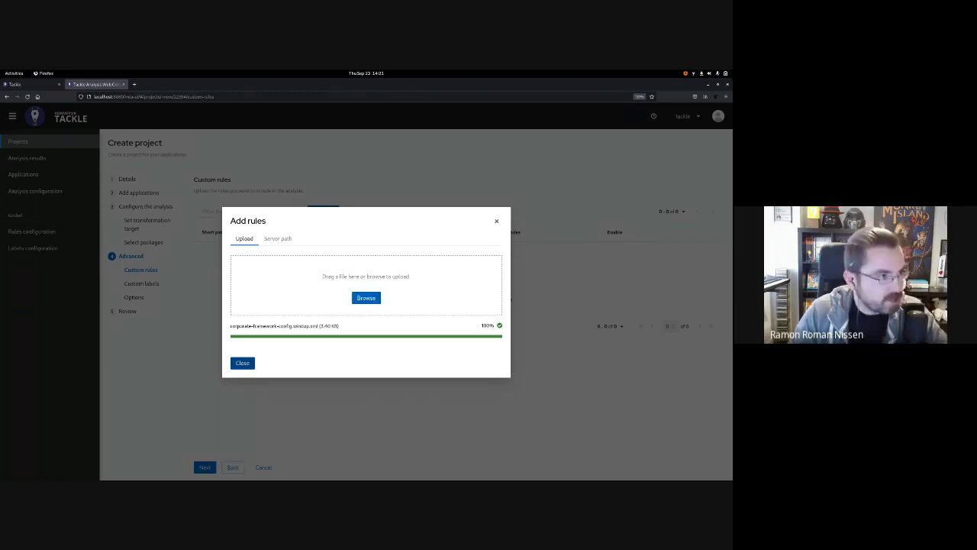
key(Return)
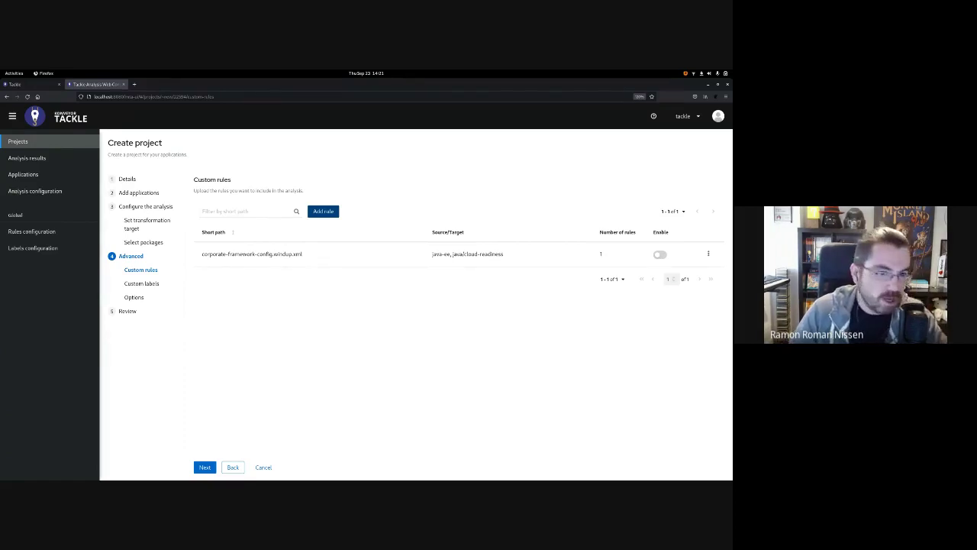
click(660, 255)
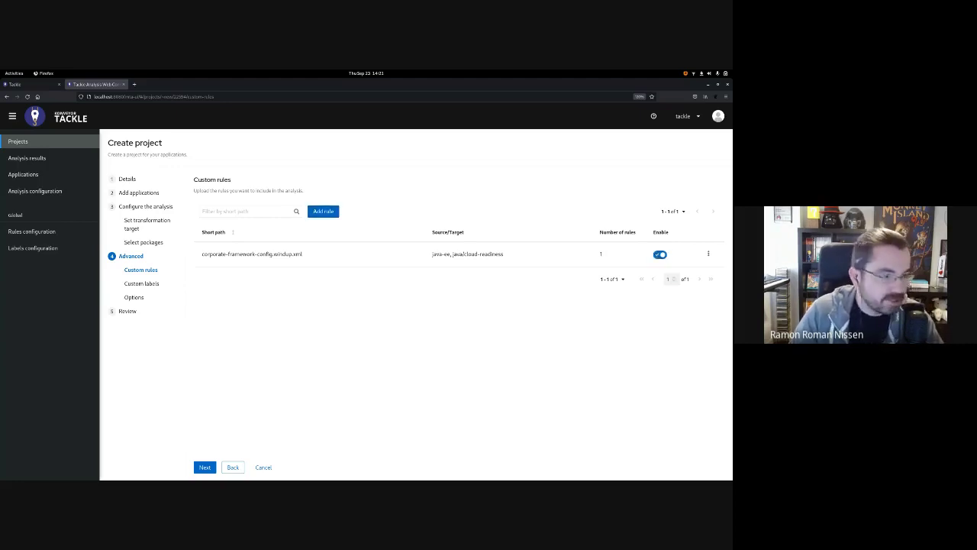
click(205, 466)
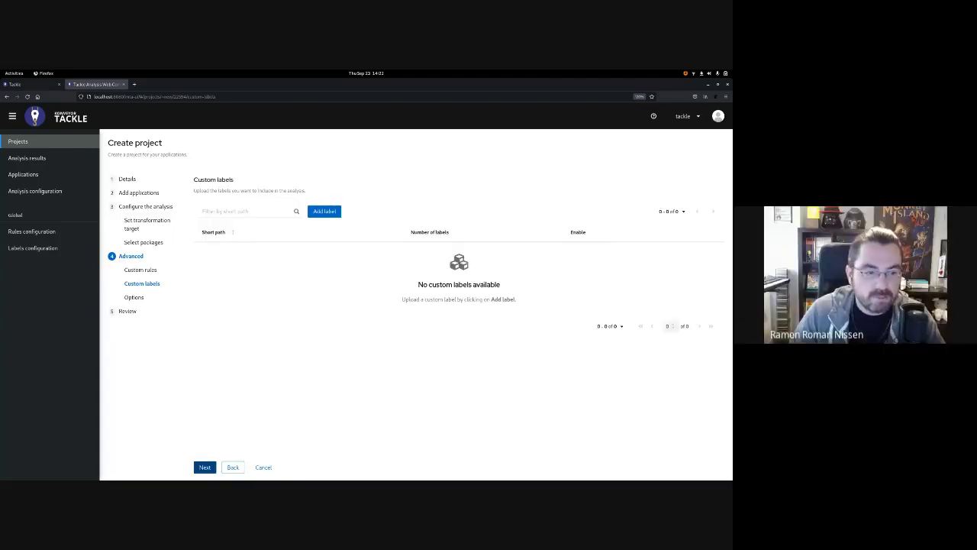
- Skip custom labels and options, then save and run the ordersmanagement project's analysis
click(205, 467)
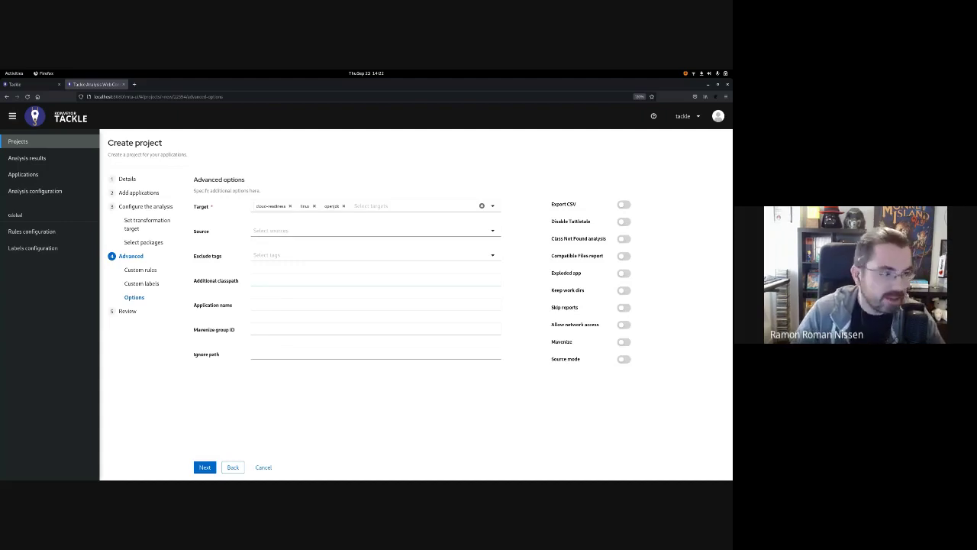
click(204, 467)
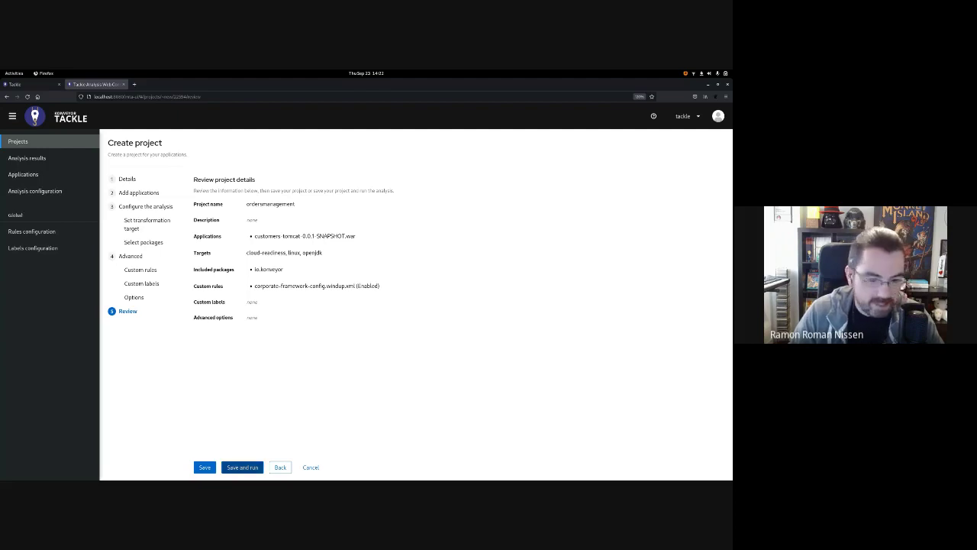
click(242, 467)
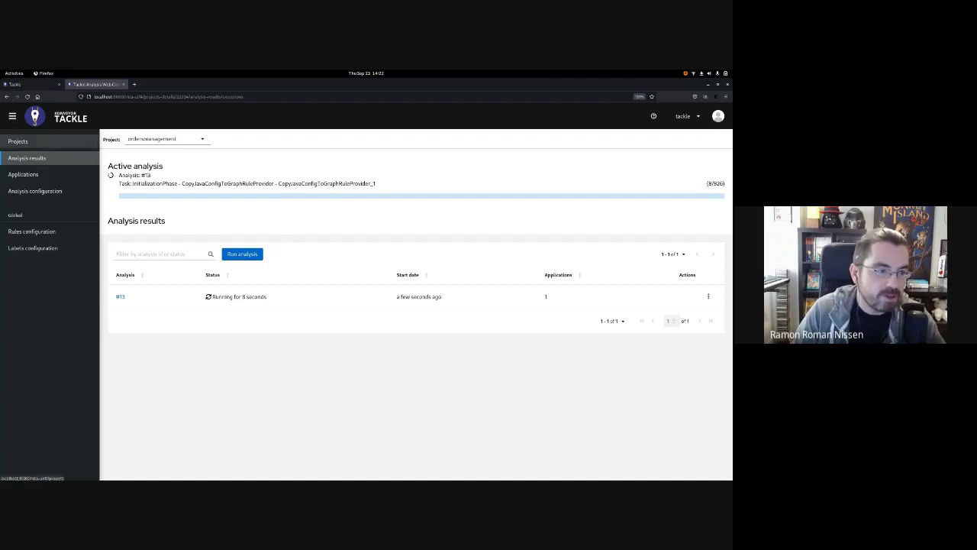
- From Projects, open the customers project's analysis #1 report for customers-tomcat-0.0.1-SNAPSHOT.war
click(17, 141)
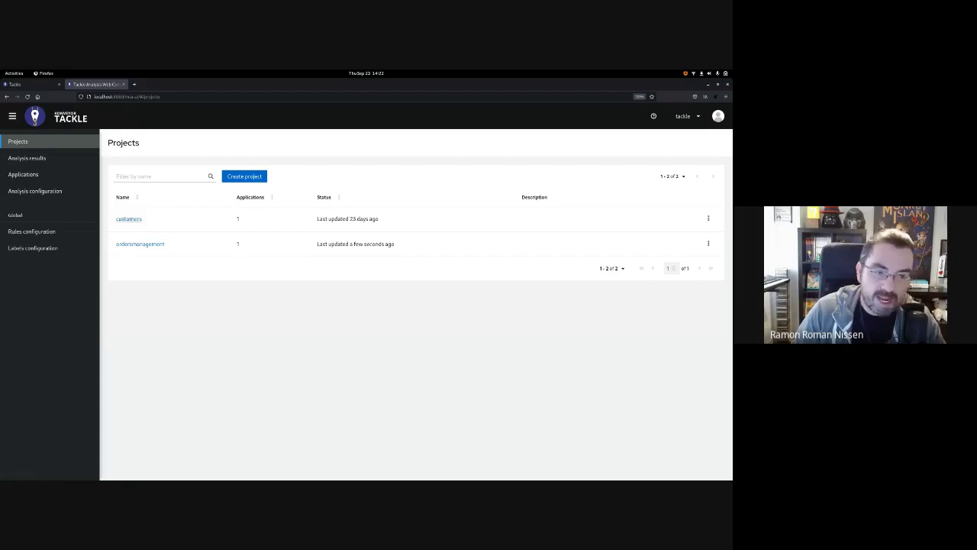
click(128, 218)
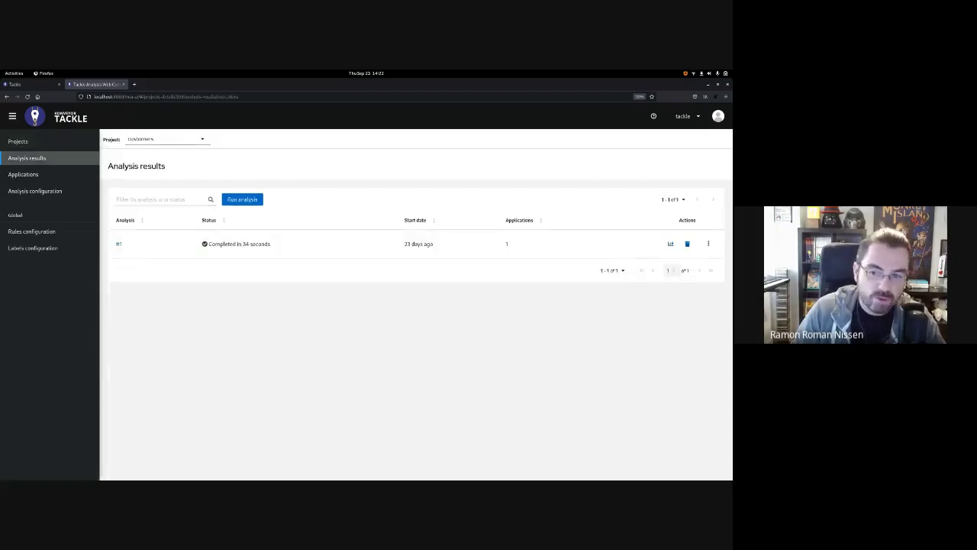
click(670, 244)
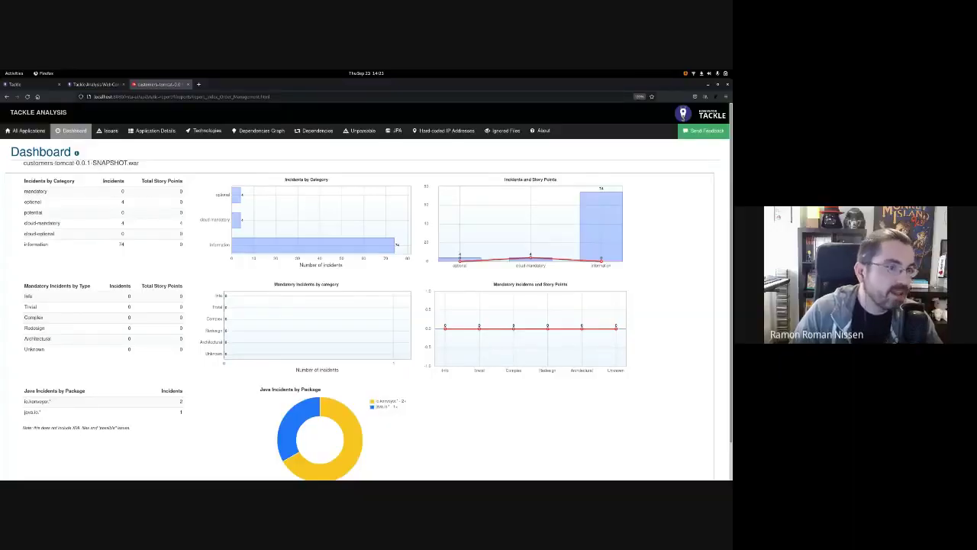
- In the report's Issues list, expand the Legacy configuration issue and open its PersistenceConfig.java source report
click(108, 130)
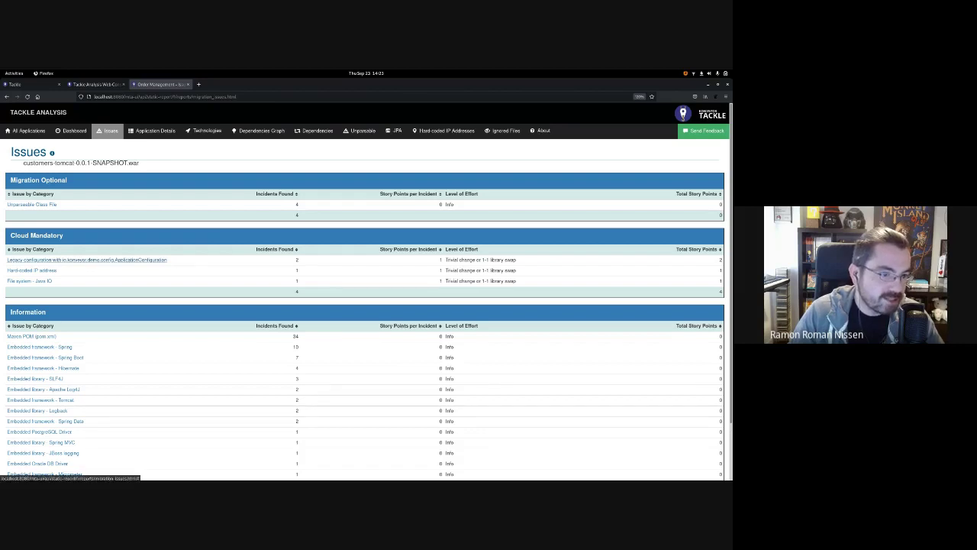
click(91, 259)
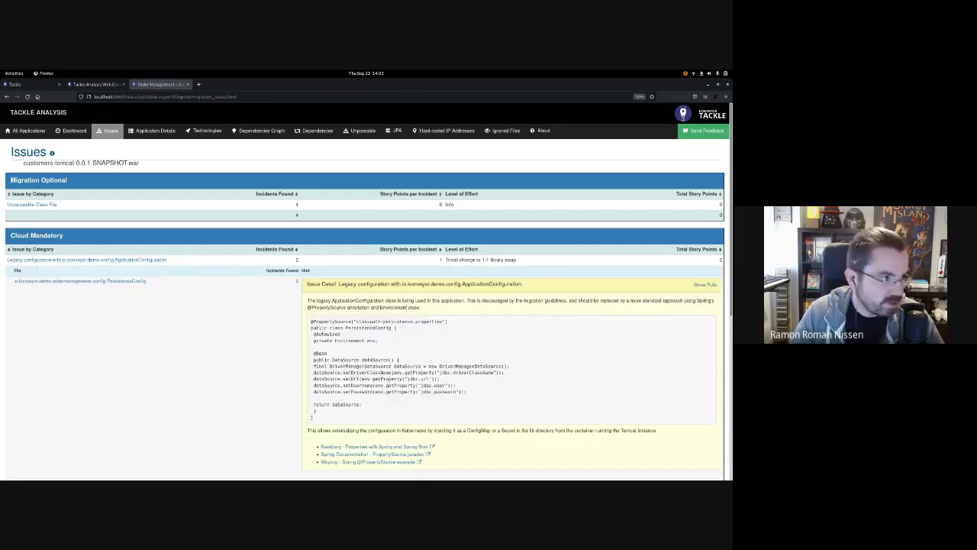
scroll(365, 306, down, 2)
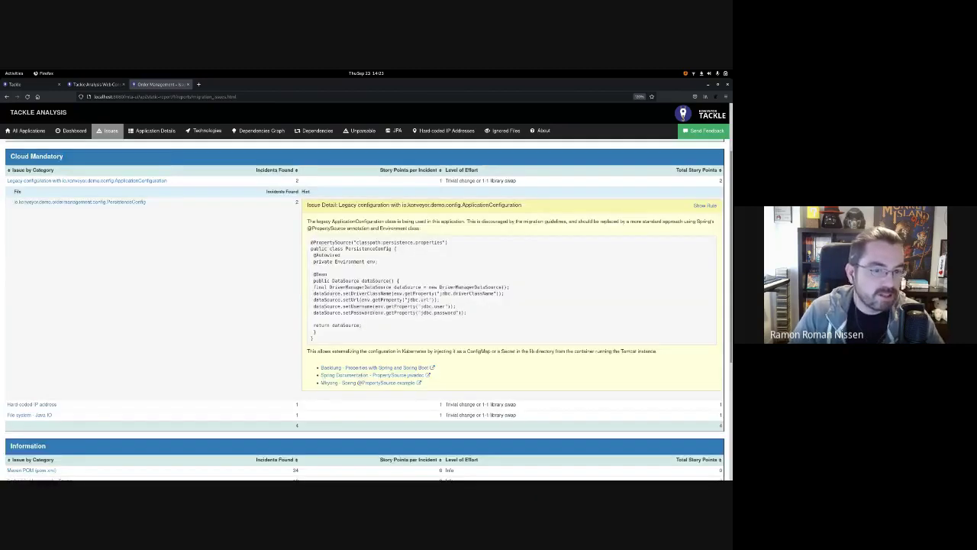
scroll(365, 306, up, 2)
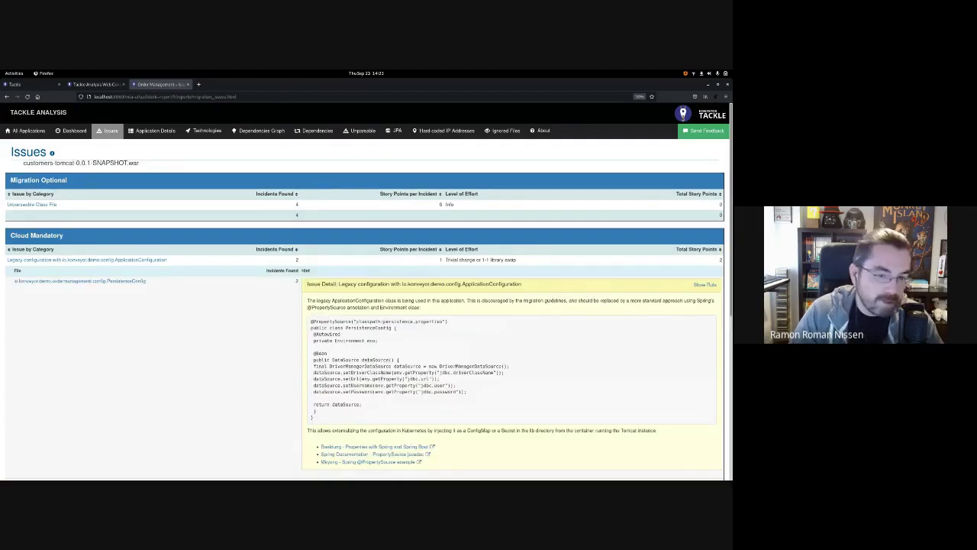
scroll(365, 292, down, 1)
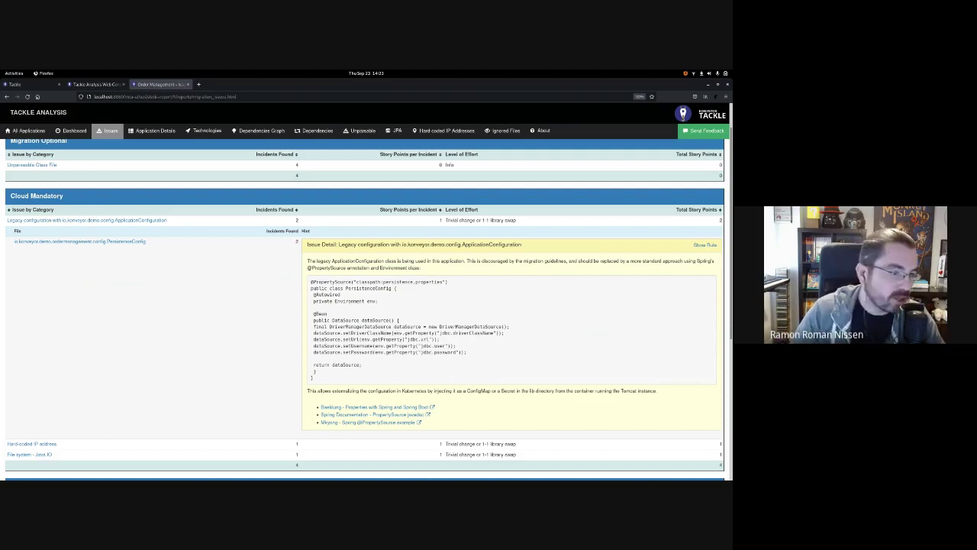
click(76, 241)
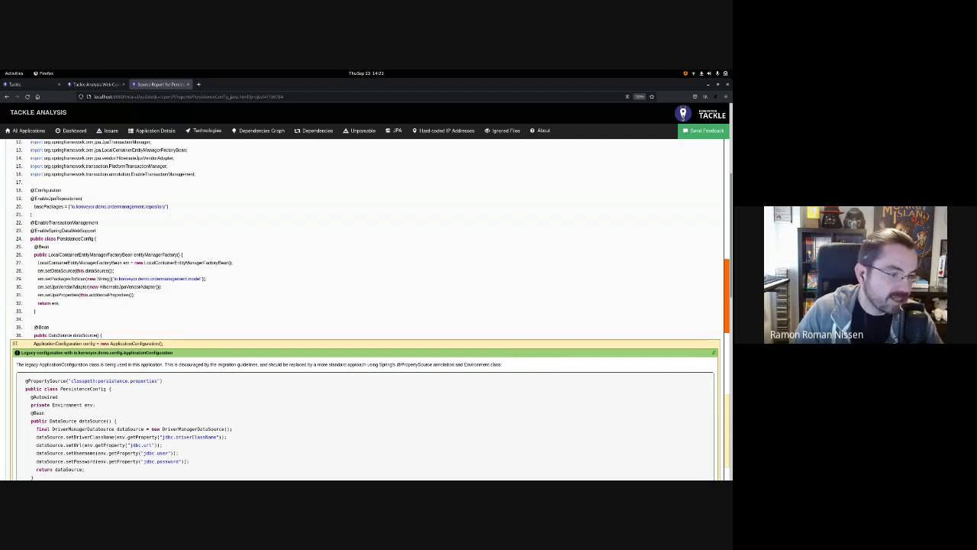
- Read the ApplicationConfiguration hint at line 37, then bring up Visual Studio Code with customers-tomcat
scroll(367, 309, down, 2)
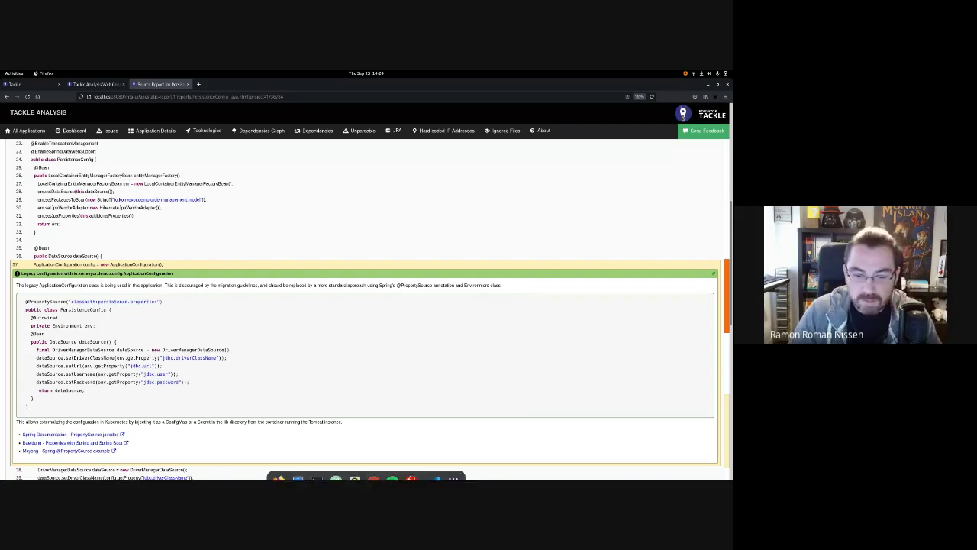
click(433, 467)
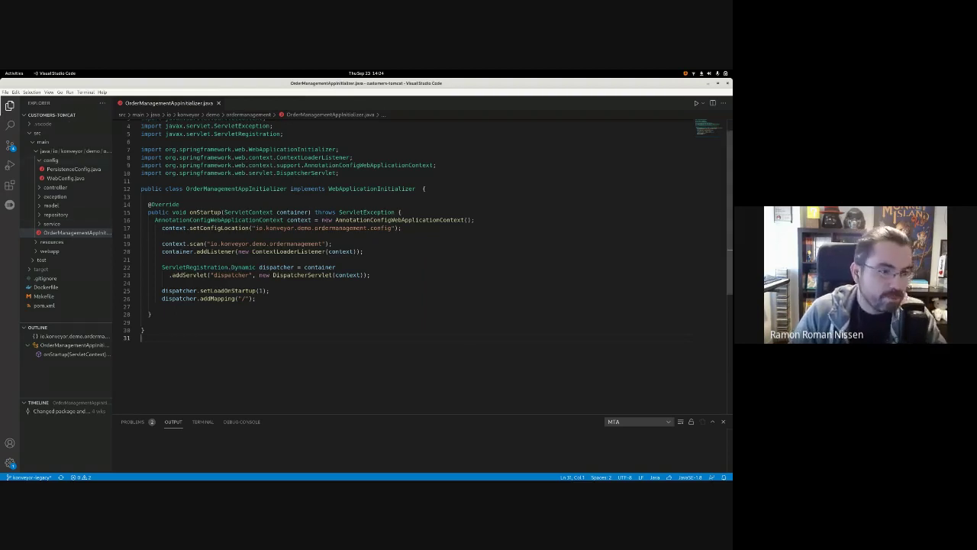
- Show the MTA panel and review mtaConfiguration's customers-tomcat input and cloud-readiness, linux, openjdk targets
click(9, 204)
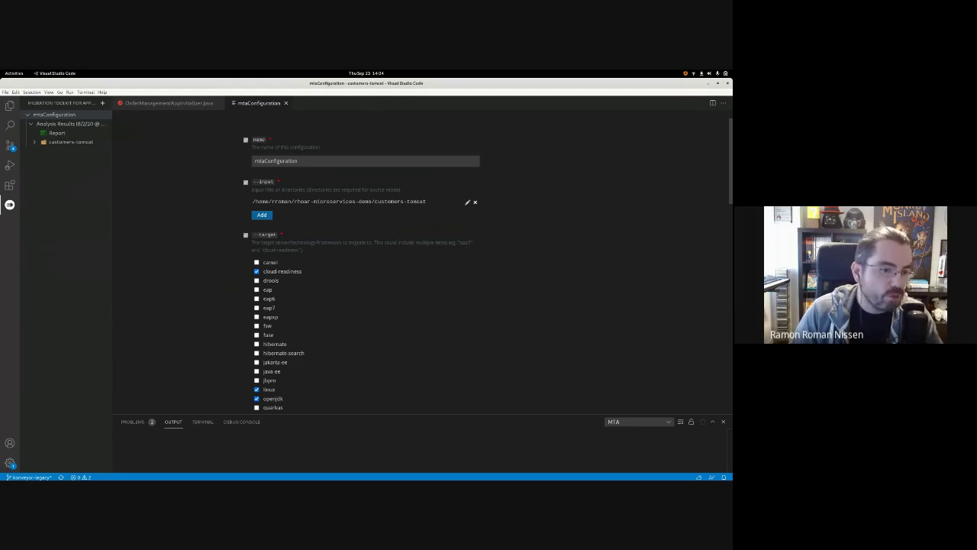
scroll(366, 262, down, 2)
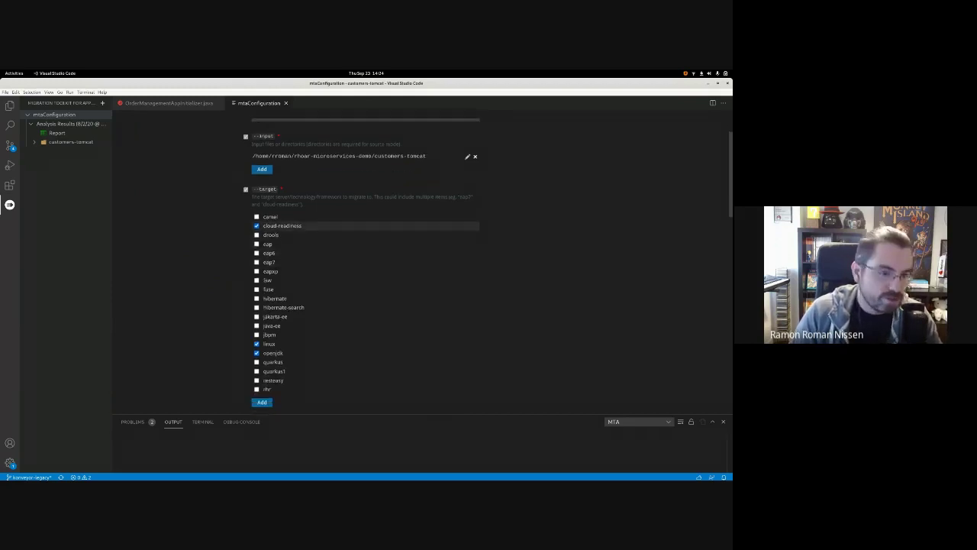
scroll(366, 263, down, 4)
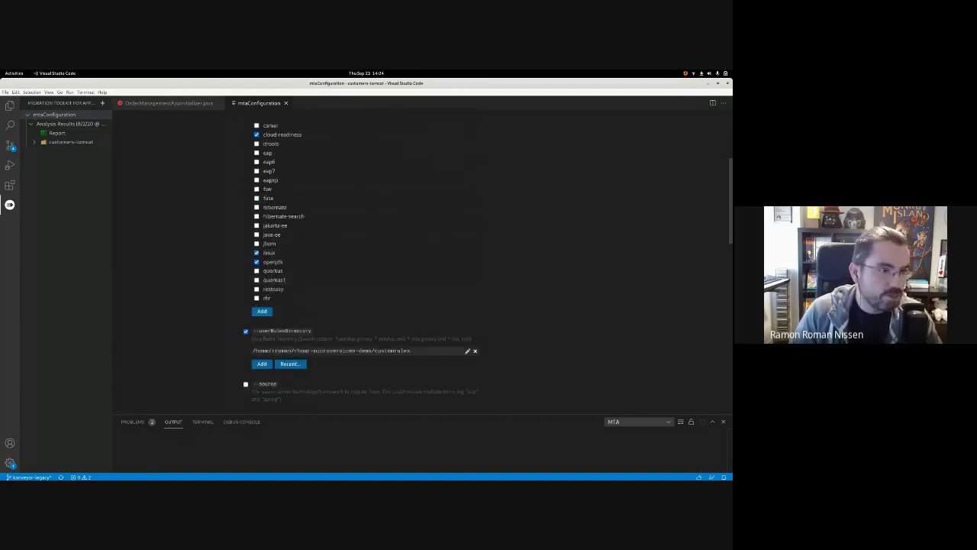
scroll(367, 264, up, 4)
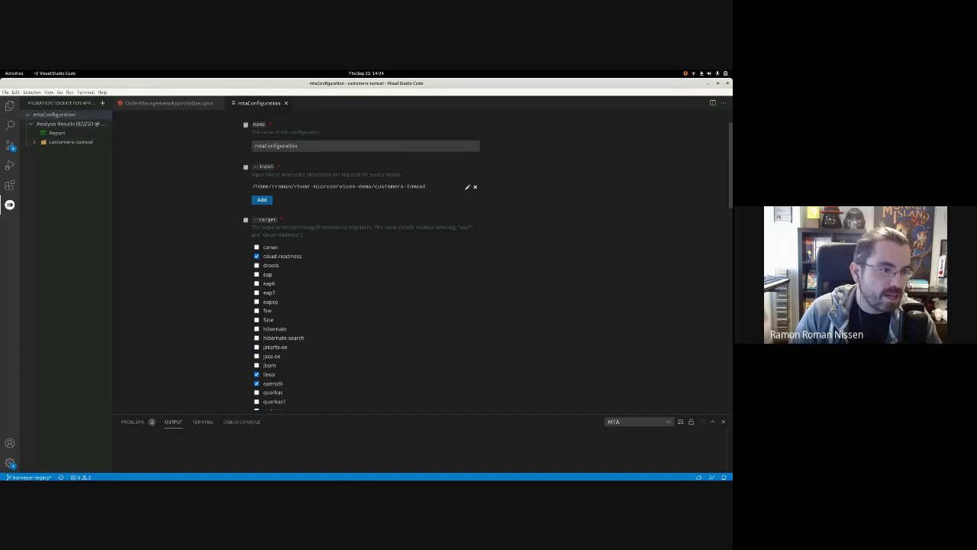
click(69, 124)
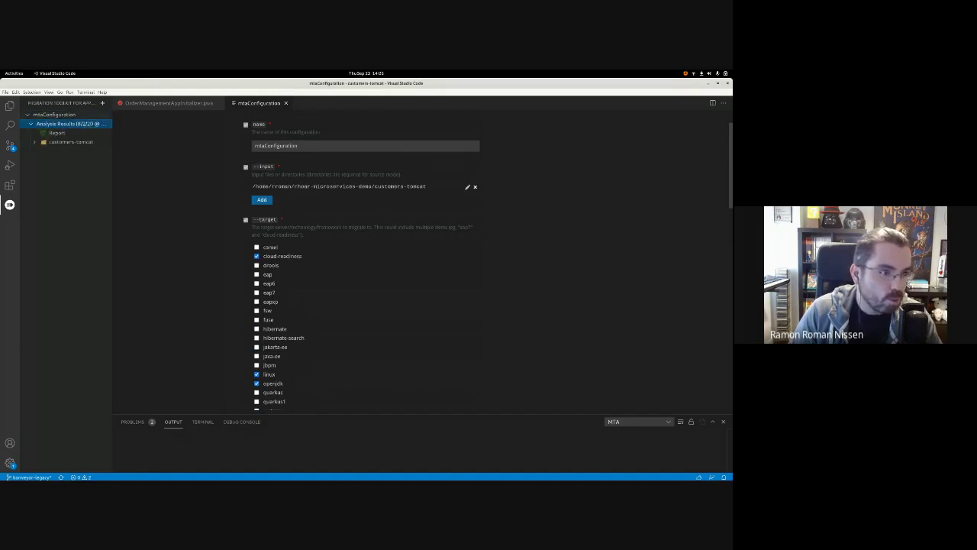
- Open the mtaConfiguration analysis report in Firefox, view its application list, then minimize the browser
right_click(52, 114)
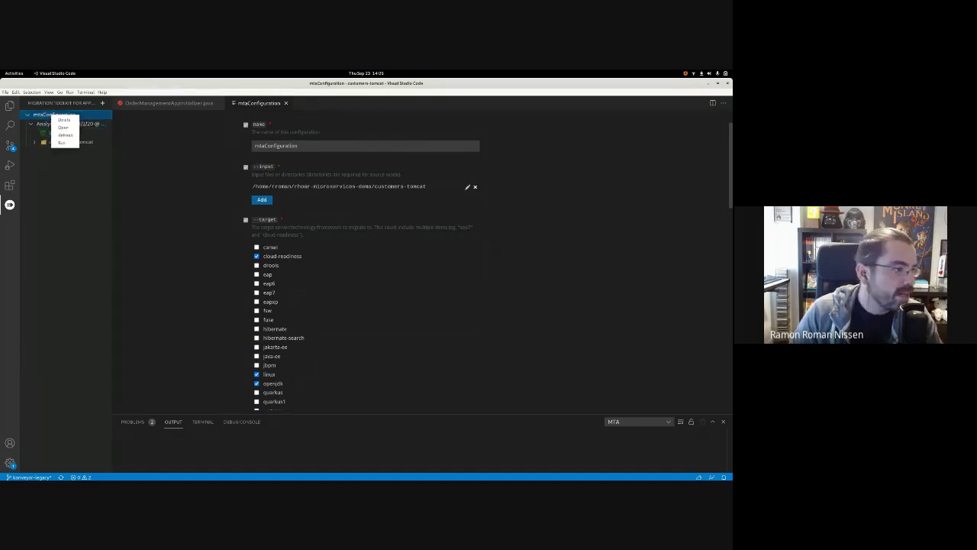
key(Escape)
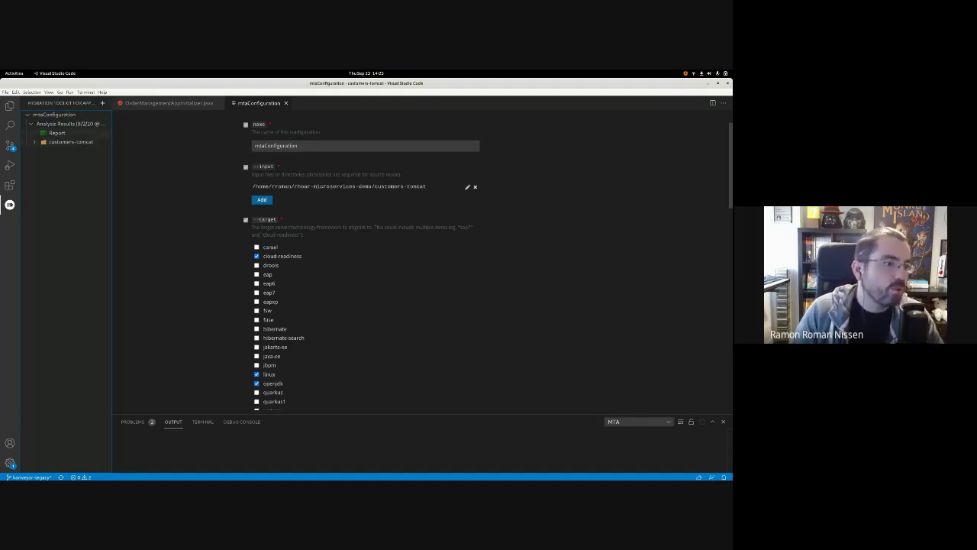
click(57, 133)
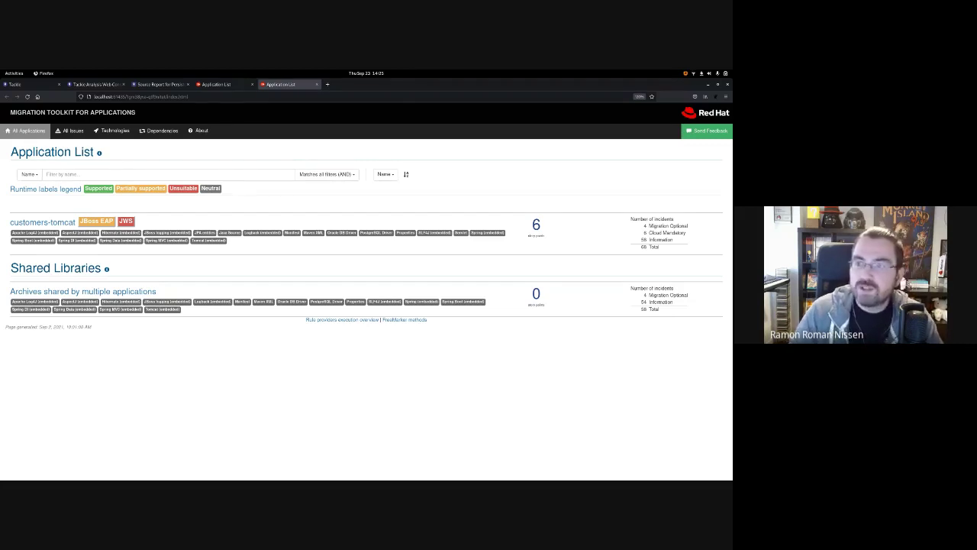
click(707, 84)
- Drill down to PersistenceConfig's hints and open the first Legacy configuration hint at line 43
click(70, 142)
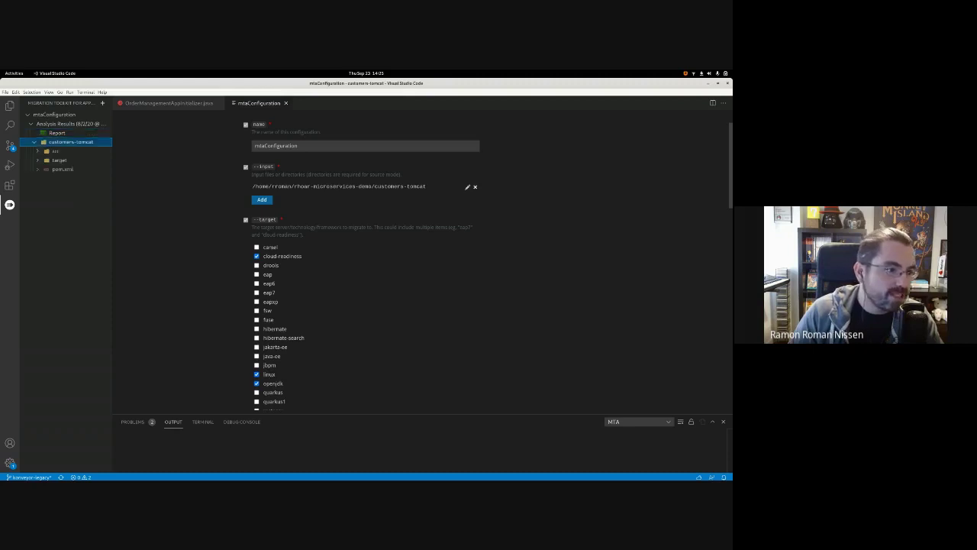
click(55, 151)
click(61, 160)
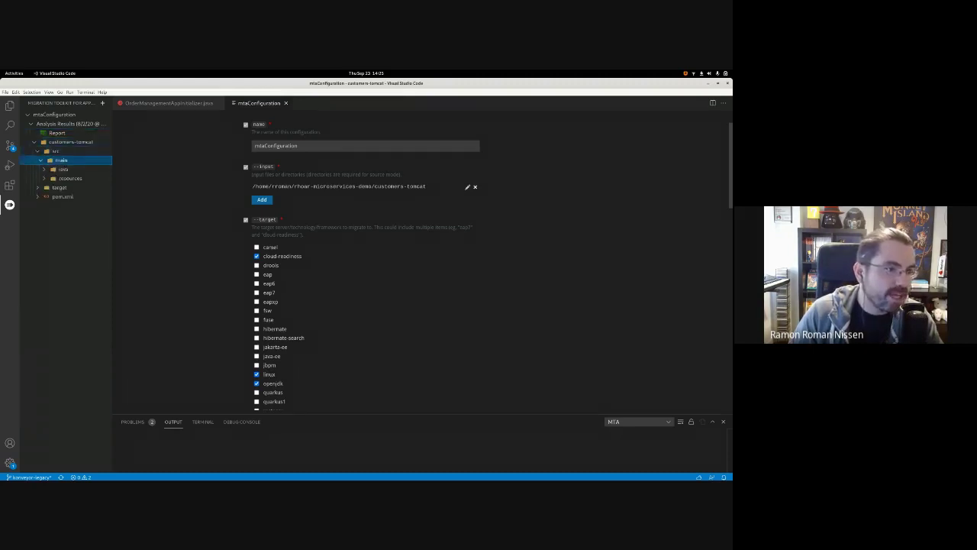
click(62, 169)
click(64, 178)
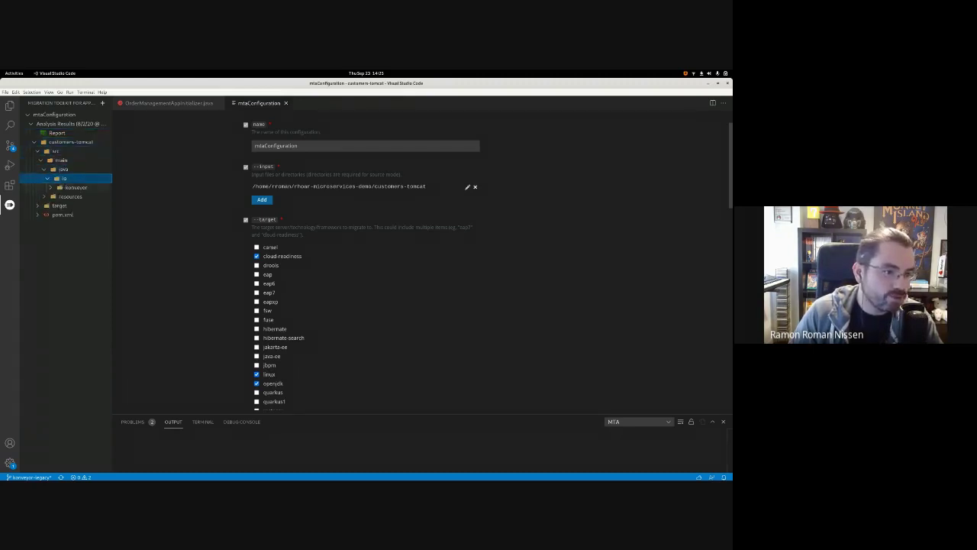
click(75, 188)
click(75, 197)
click(87, 205)
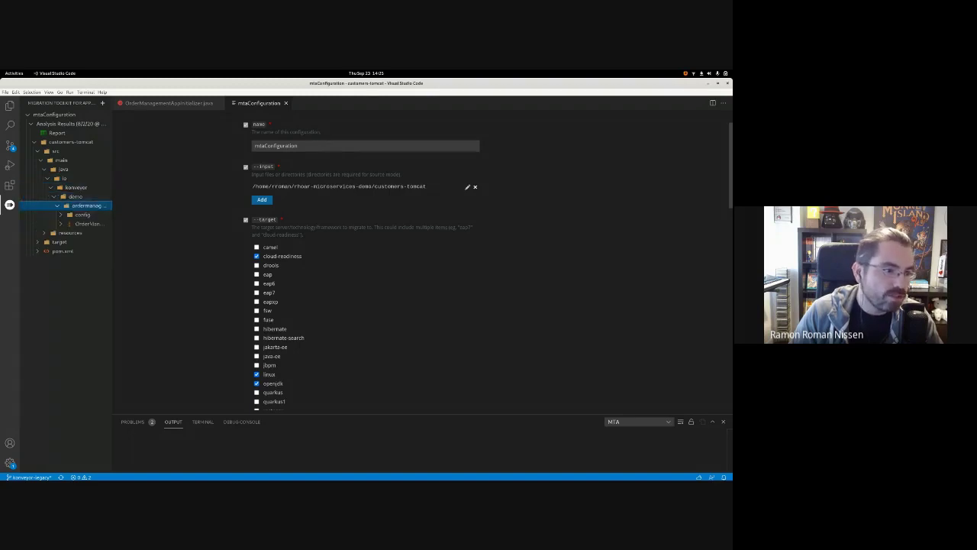
click(83, 215)
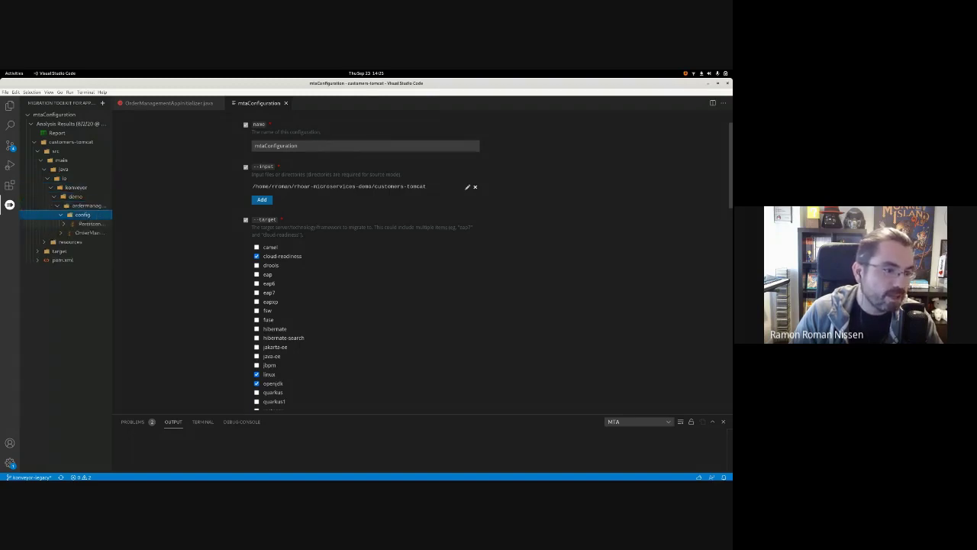
click(89, 223)
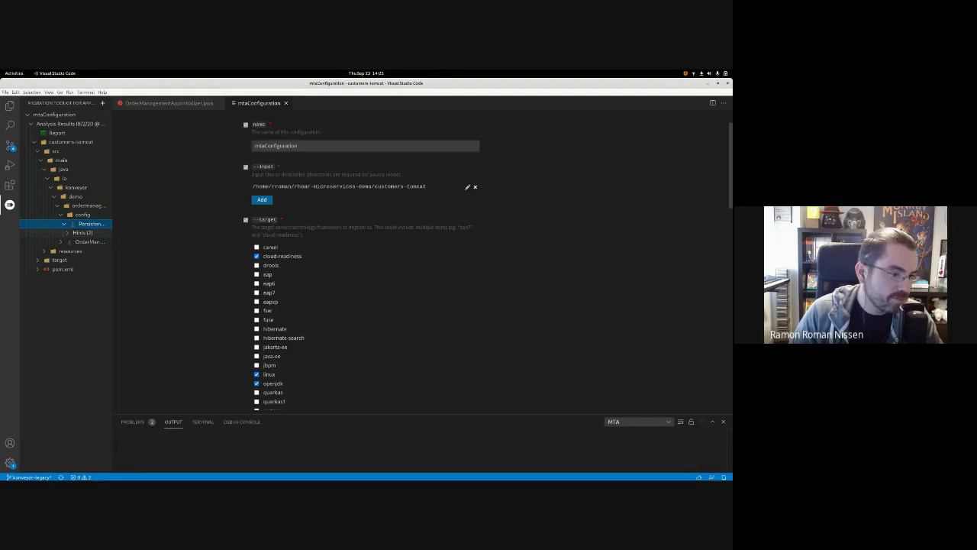
click(83, 232)
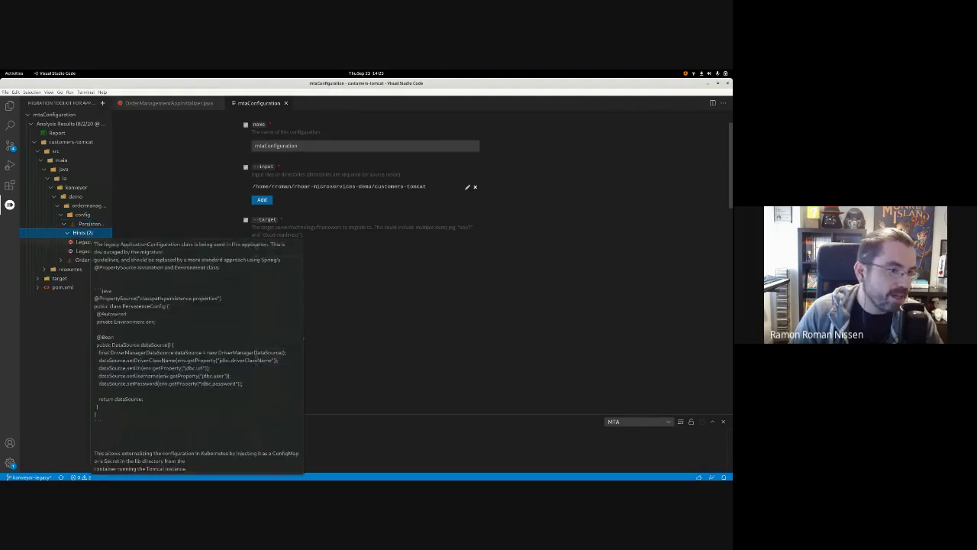
click(88, 242)
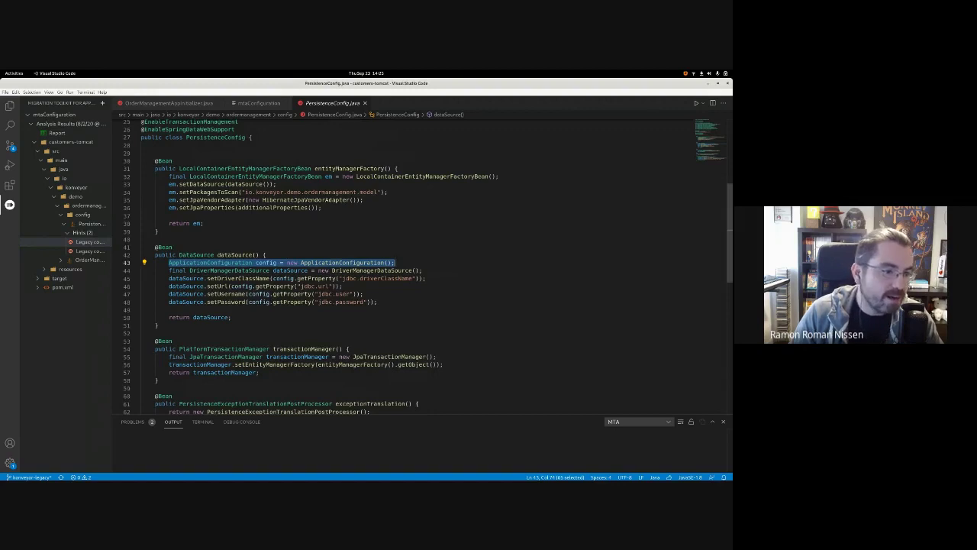
- Open the hint's Issue Details (rule corporate-config-01000, cloud-mandatory) beside PersistenceConfig.java
mouse_move(87, 242)
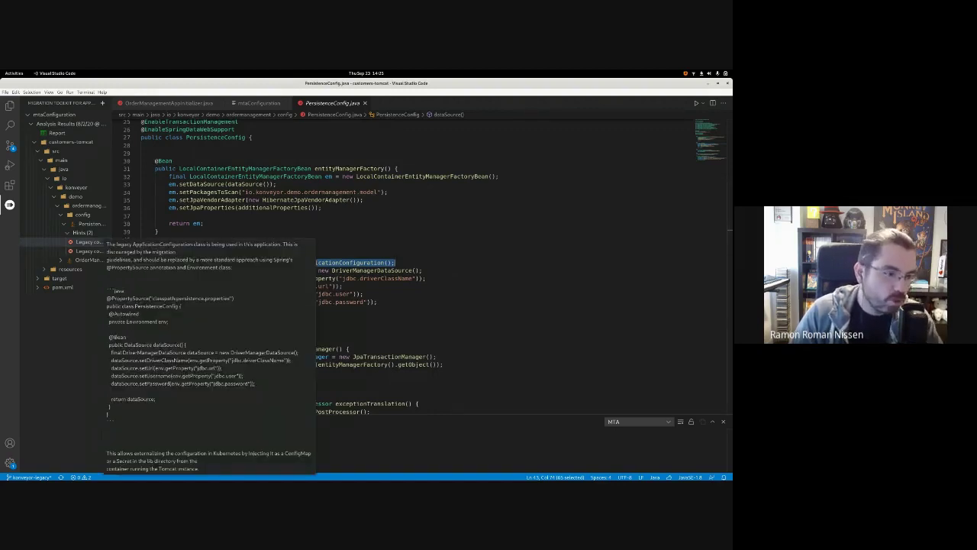
right_click(87, 242)
click(110, 264)
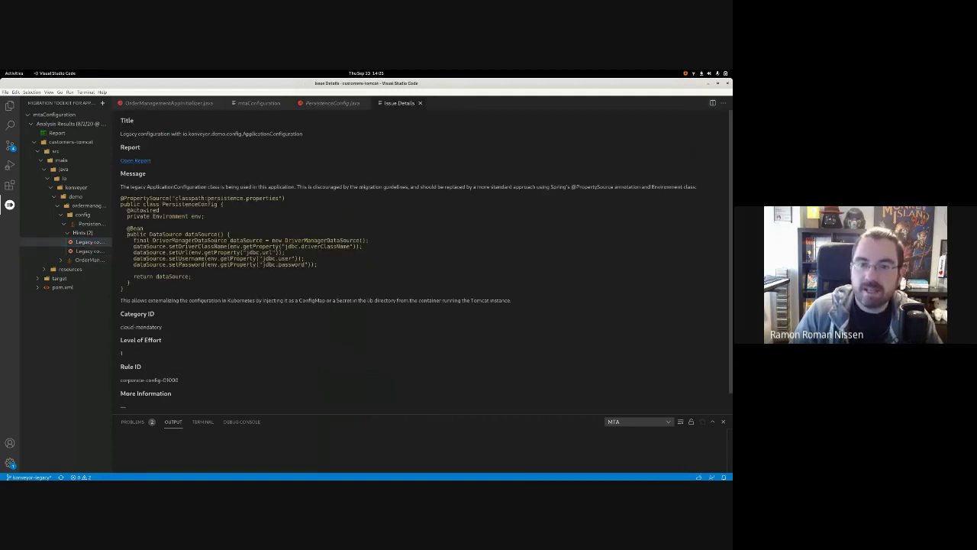
drag(561, 186, 565, 191)
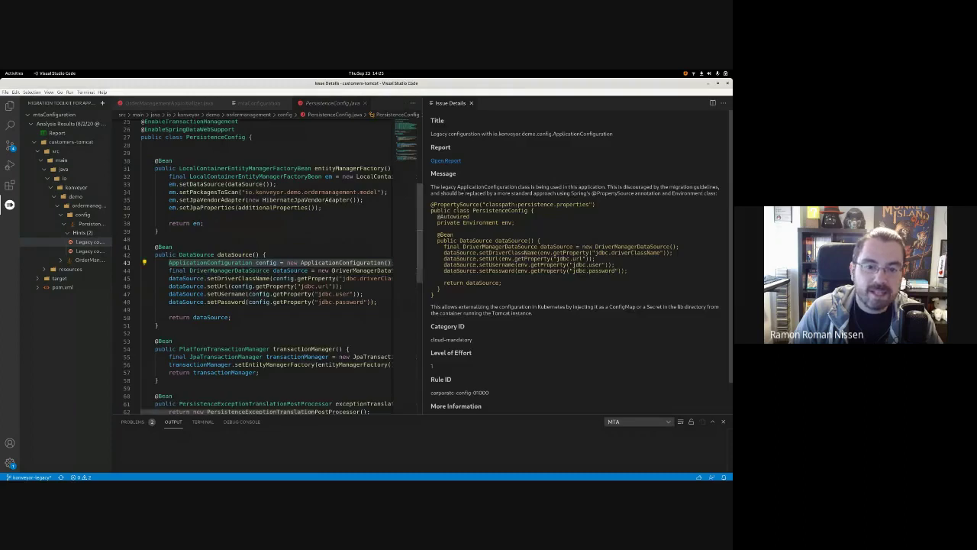
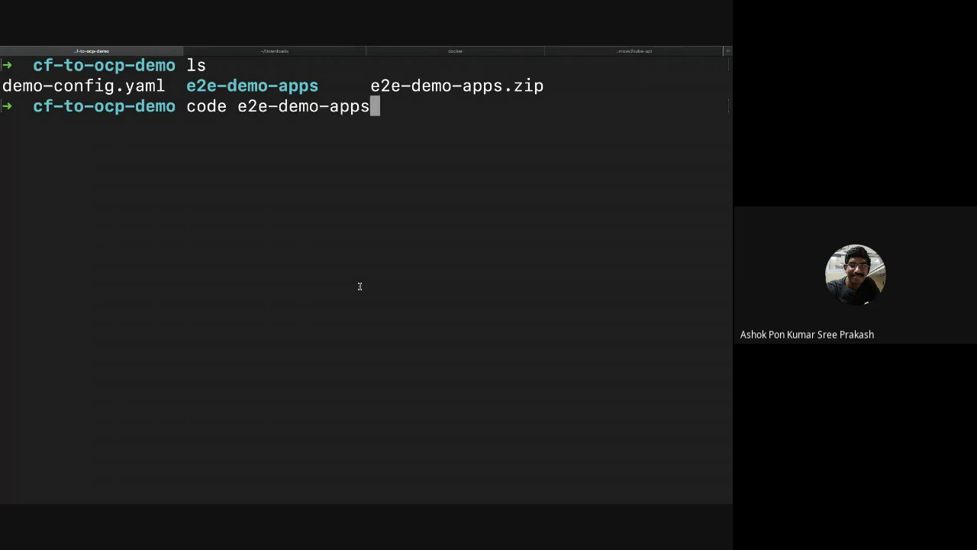
- Run 'code e2e-demo-apps' to open the demo apps folder in VS Code
key(Return)
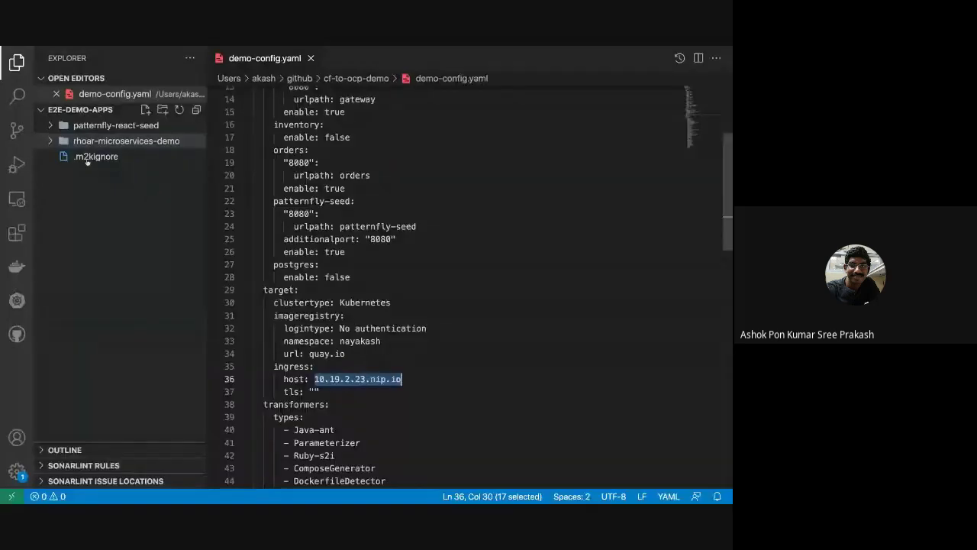
- Close demo-config.yaml and expand patternfly-react-seed, rhoar-microservices-demo, orders and gateway in Explorer
click(311, 58)
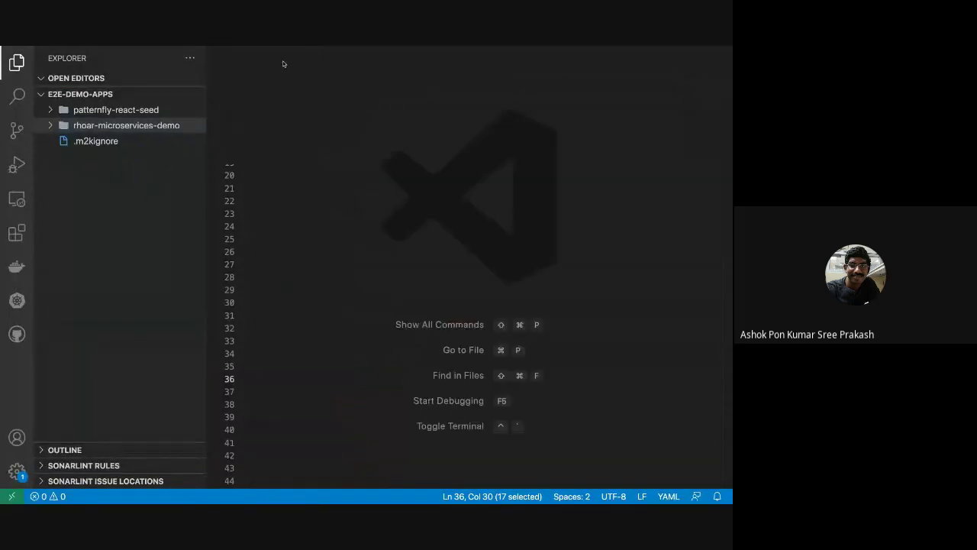
click(76, 110)
scroll(75, 216, down, 3)
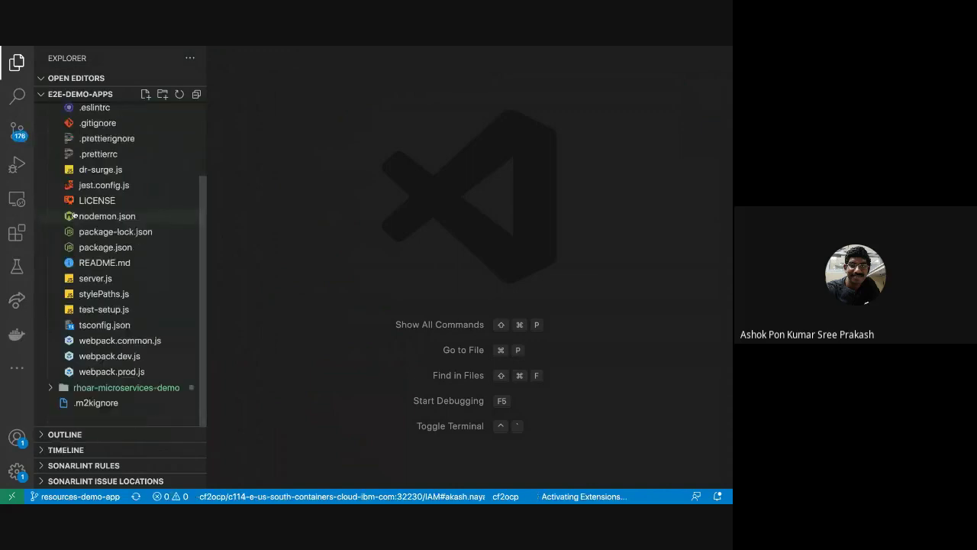
click(49, 388)
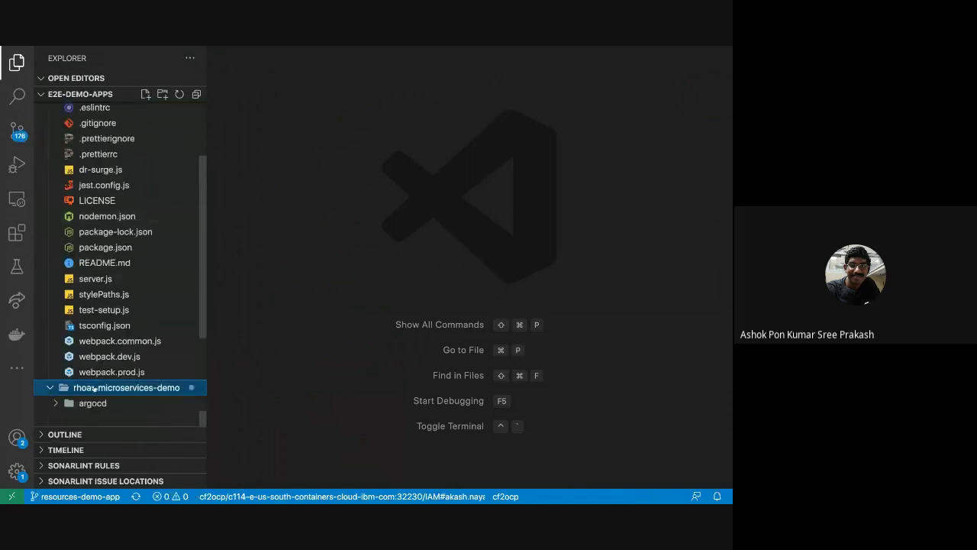
scroll(94, 367, down, 4)
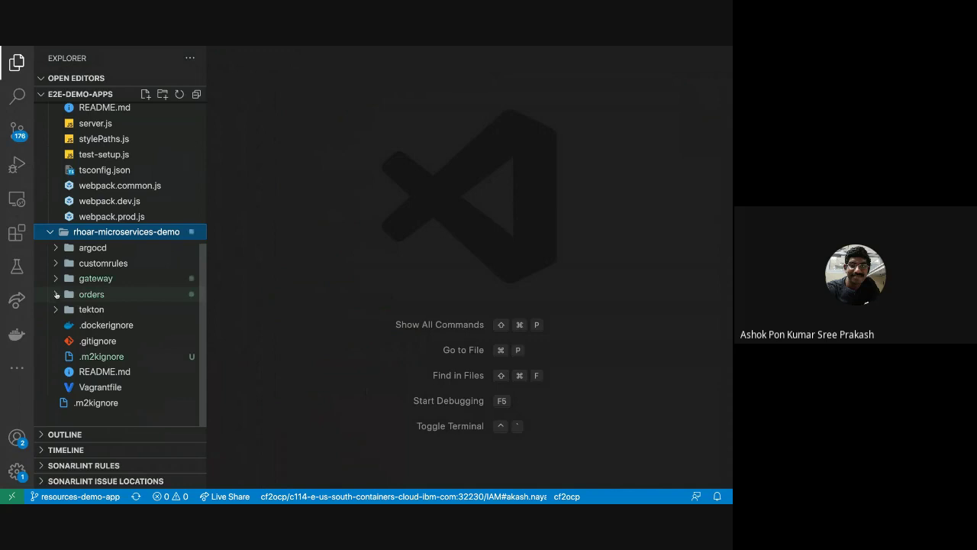
click(55, 295)
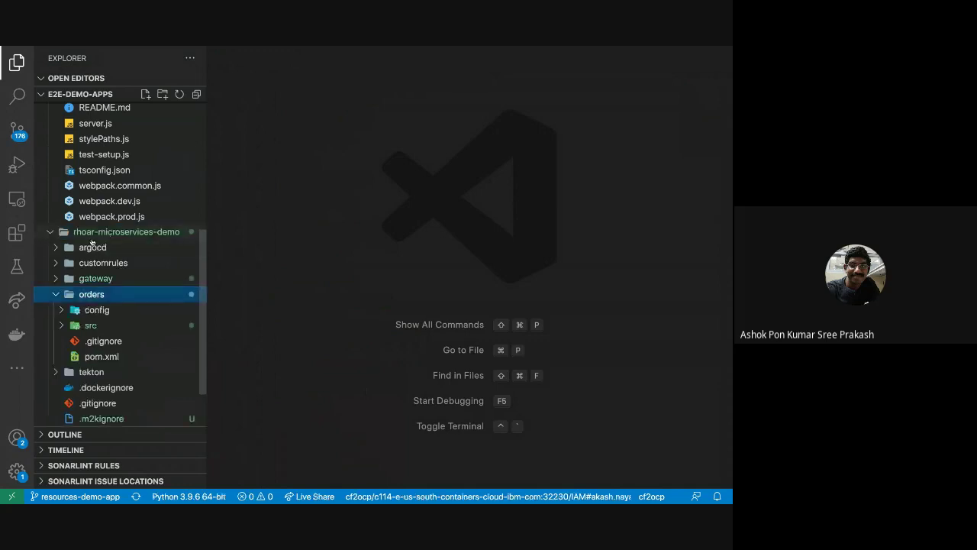
click(57, 278)
scroll(113, 326, down, 3)
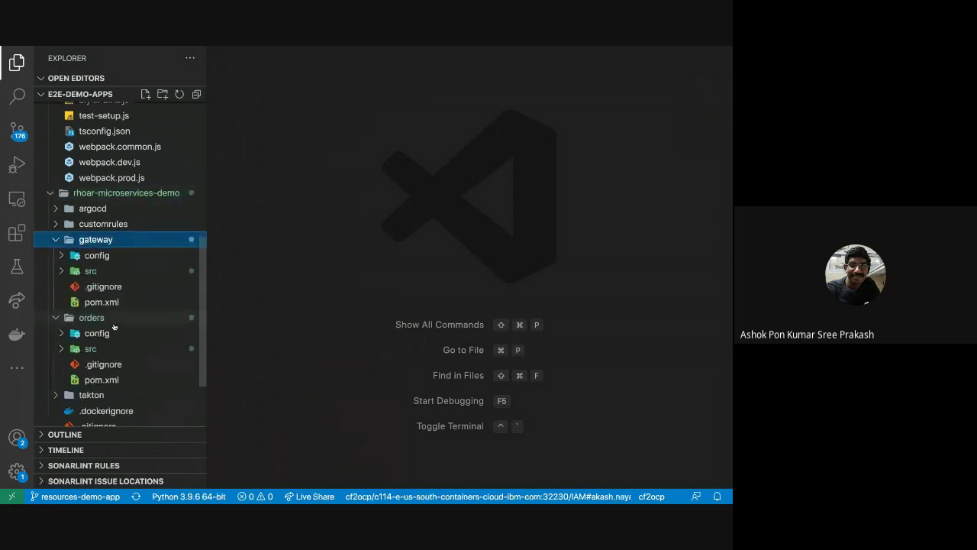
scroll(114, 326, down, 2)
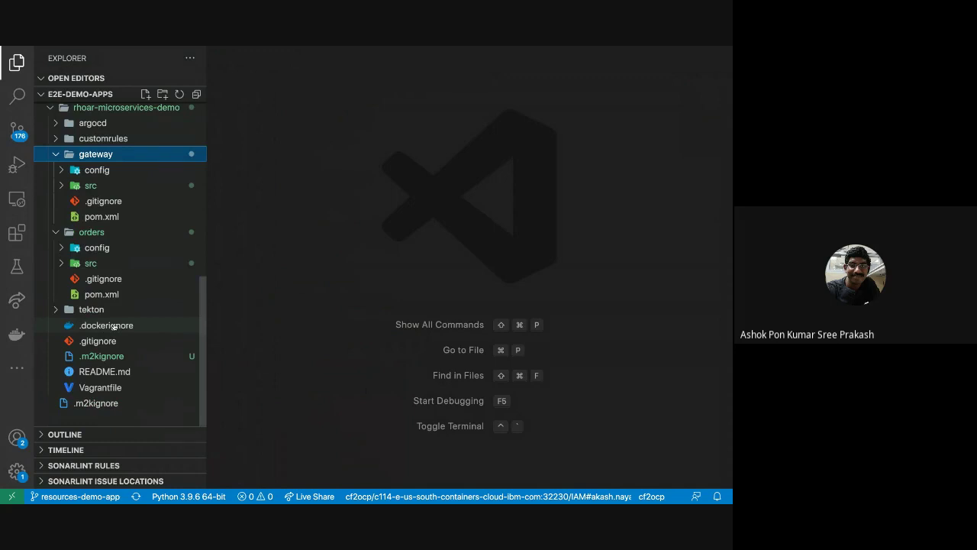
- List the cf-to-ocp-demo files with ls, then bring up Move2Kube's Projects page
key(ctrl+Right)
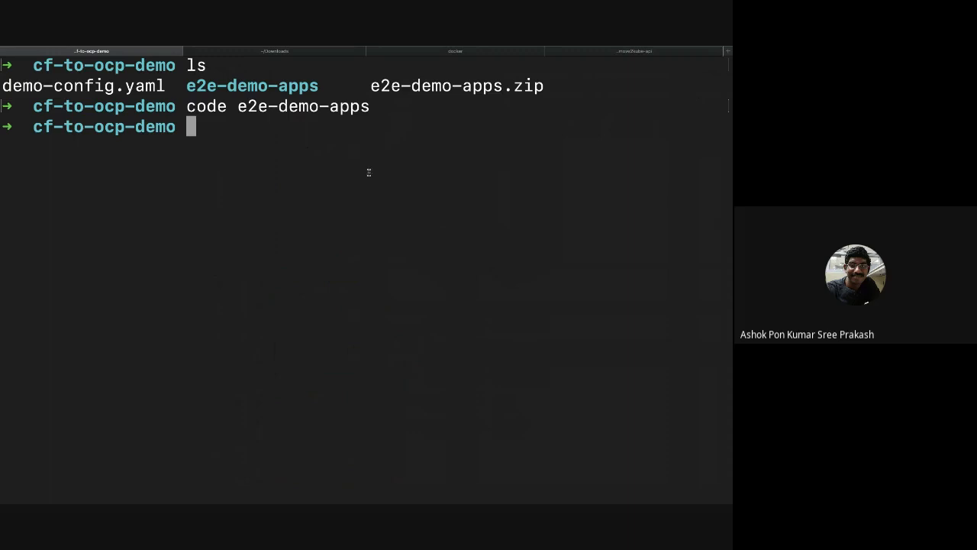
text(ls)
key(Return)
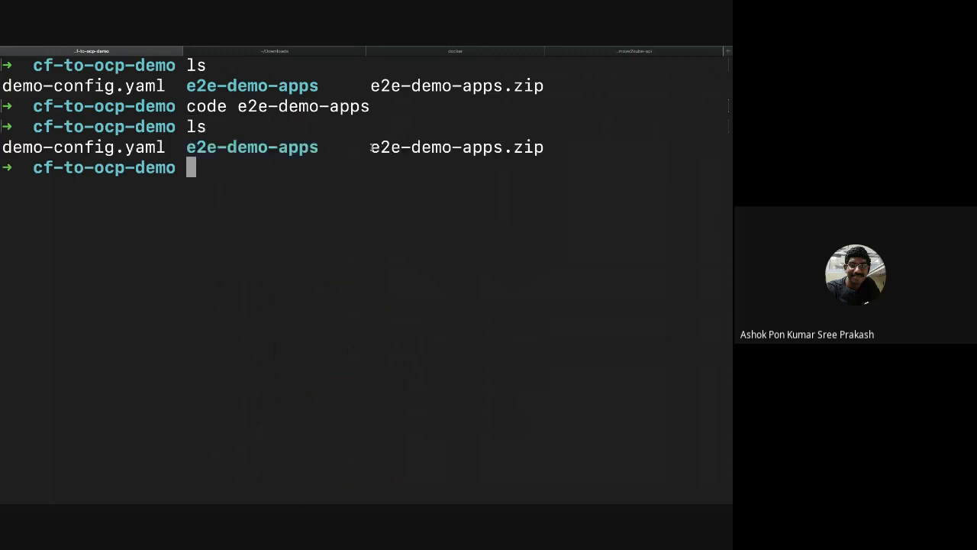
drag(374, 146, 538, 148)
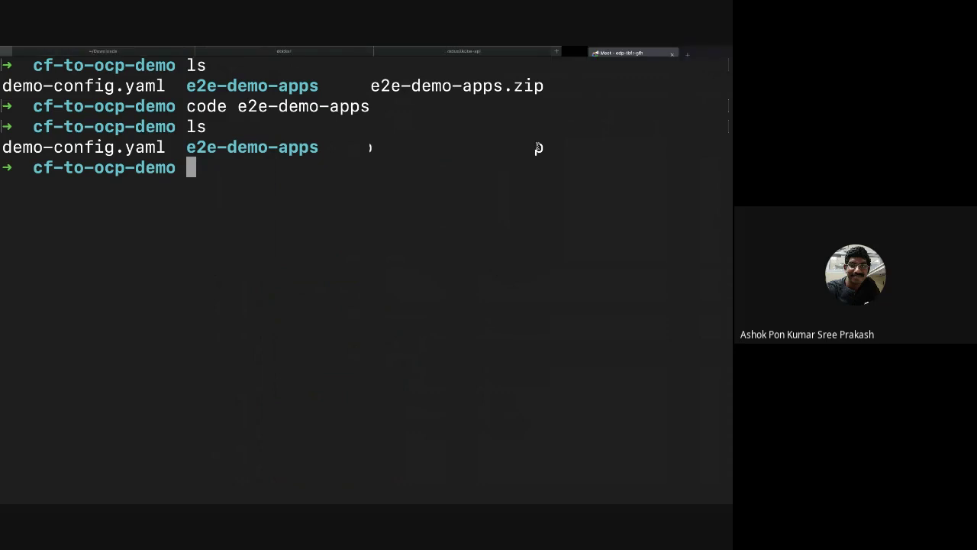
key(ctrl+Right)
key(ctrl+Right)
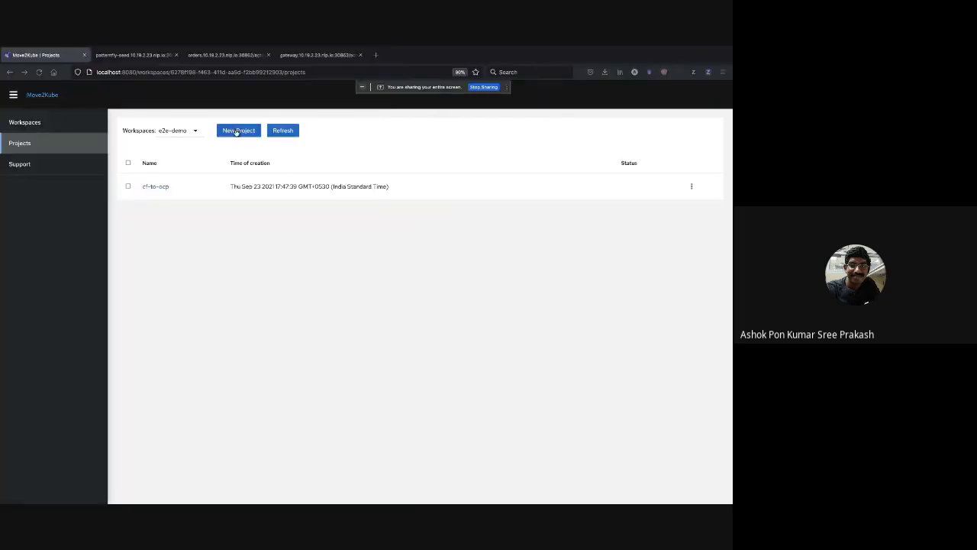
- Create a new Move2Kube project named demo
click(237, 132)
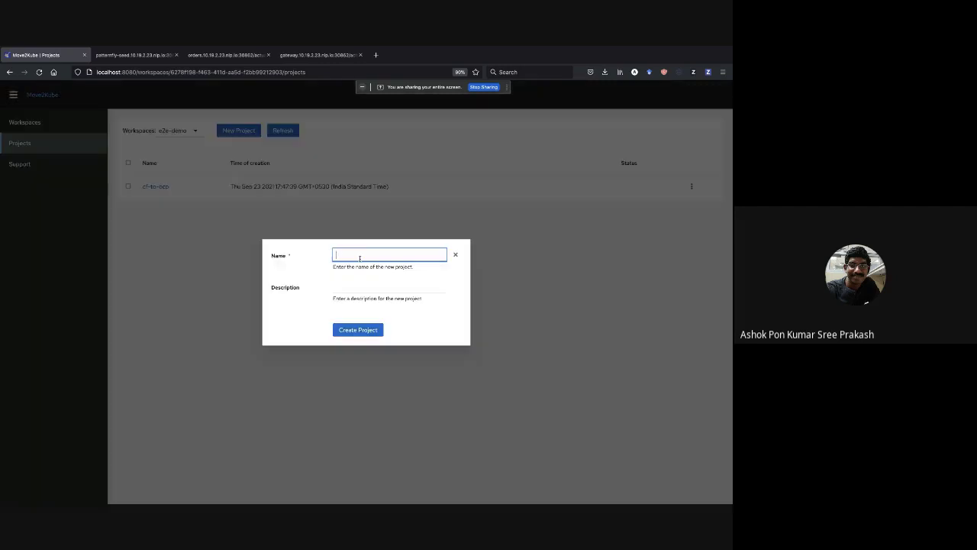
text(demo)
click(357, 330)
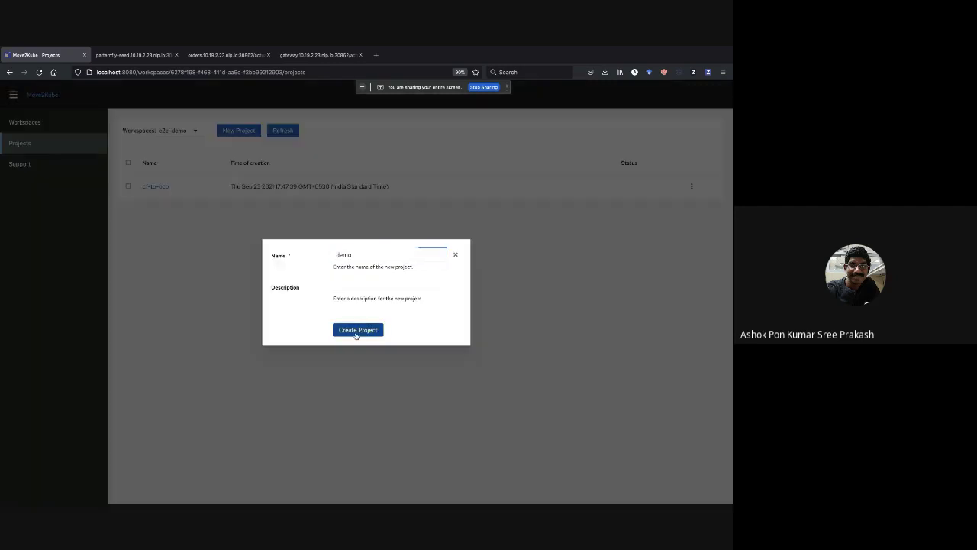
click(457, 241)
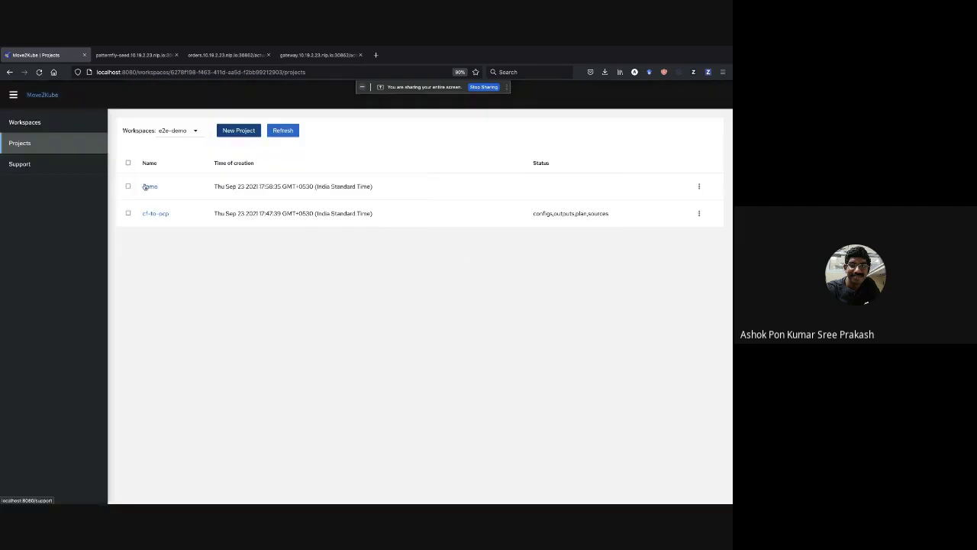
- Upload e2e-demo-apps.zip as the demo project's source input
click(147, 186)
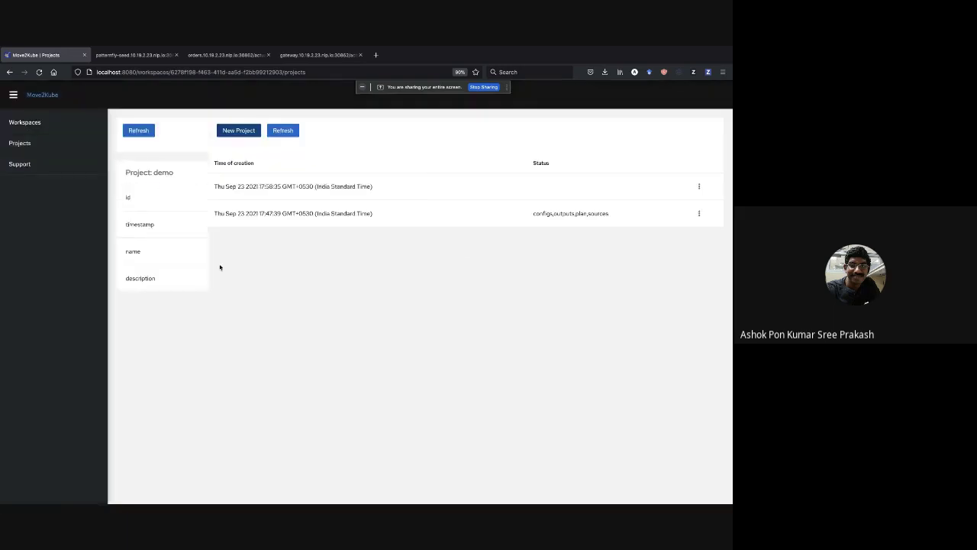
scroll(458, 382, down, 1)
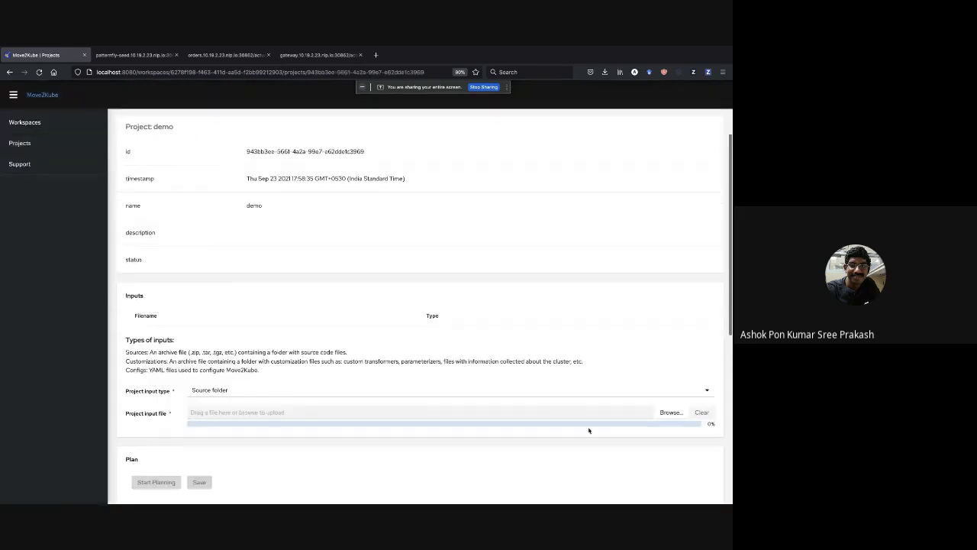
click(672, 414)
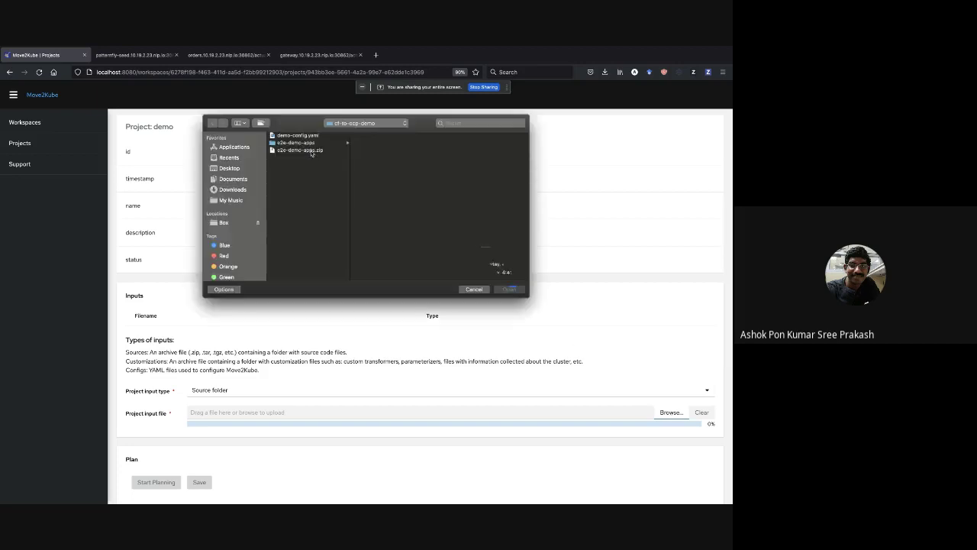
click(311, 150)
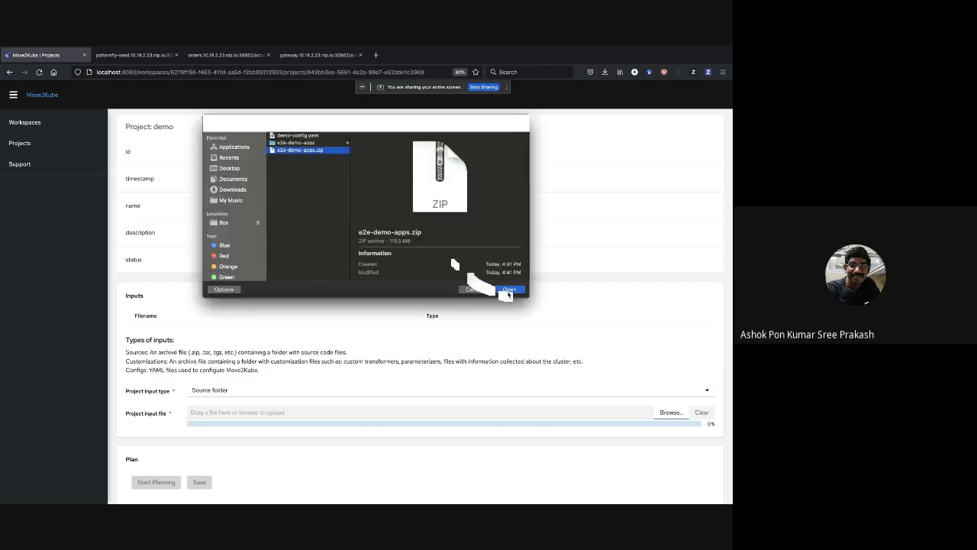
click(509, 290)
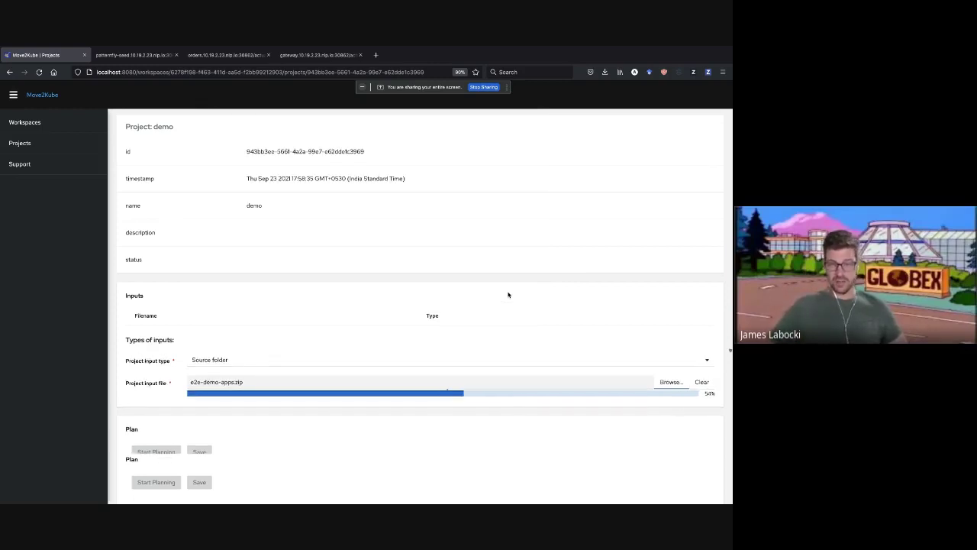
- Upload demo-config.yaml as a Config file input
scroll(508, 295, down, 1)
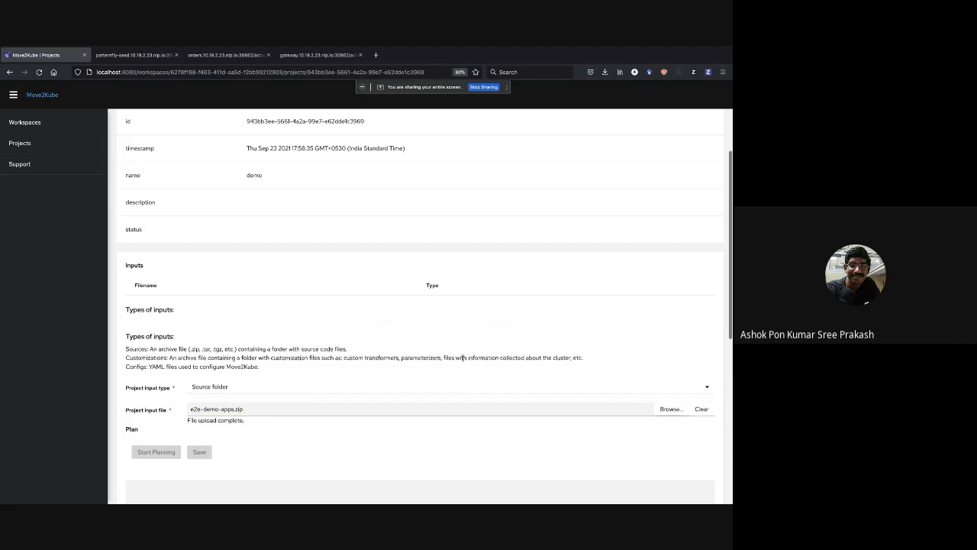
click(445, 391)
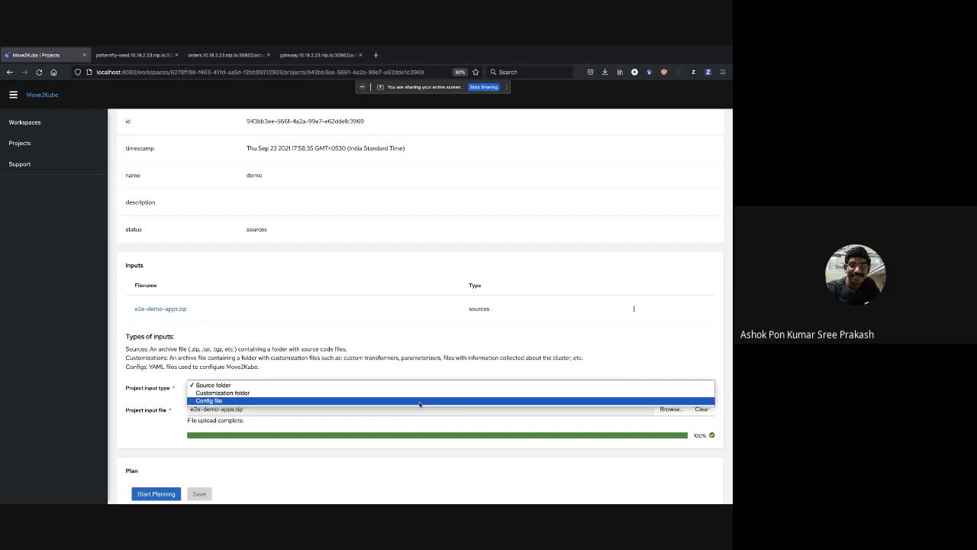
click(418, 402)
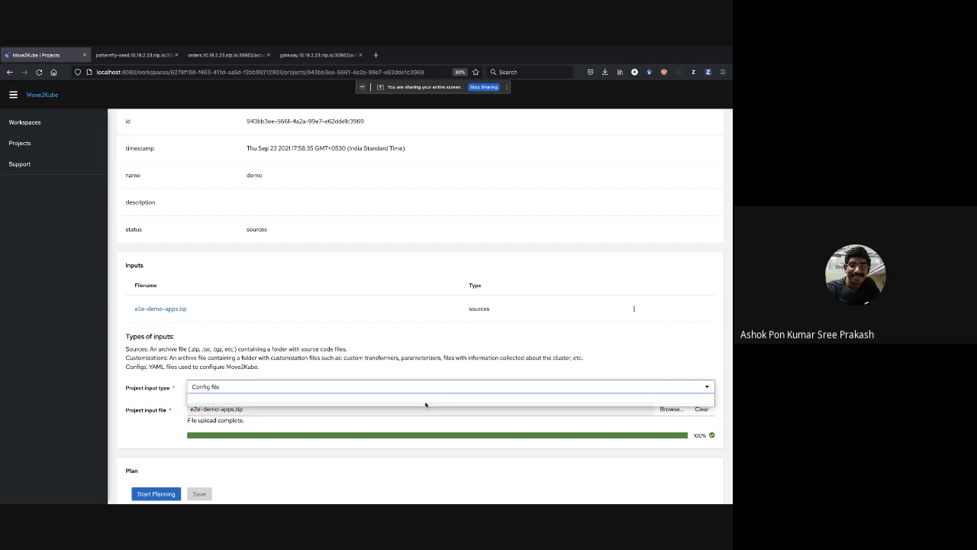
click(668, 410)
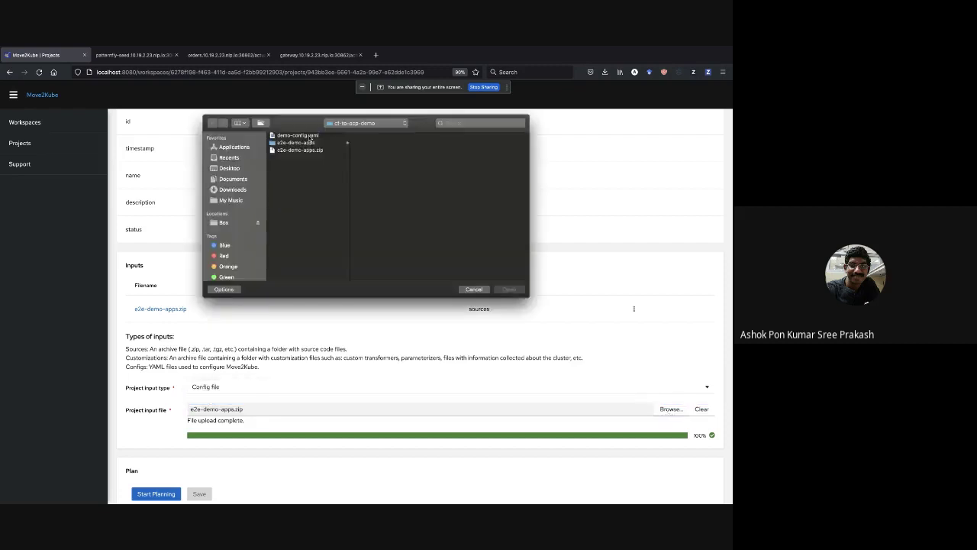
click(302, 136)
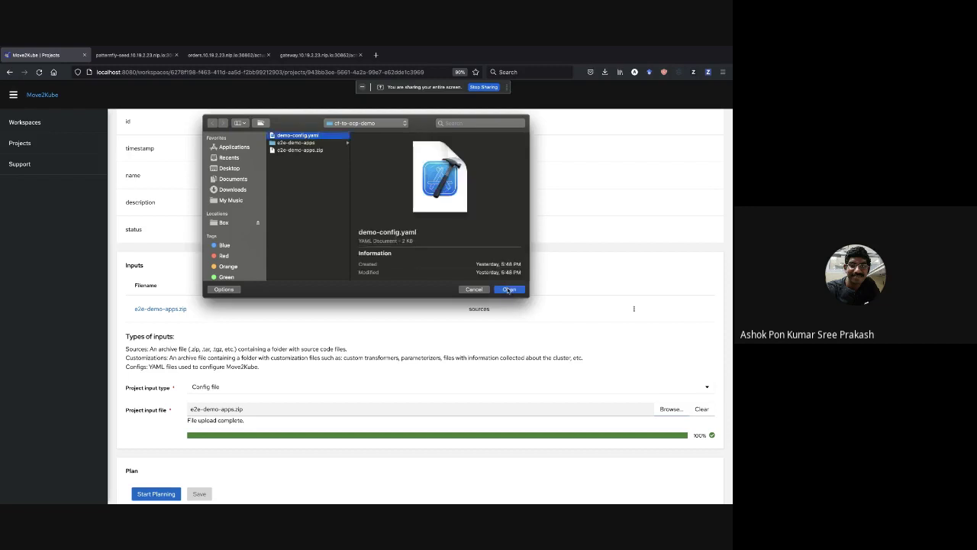
click(507, 289)
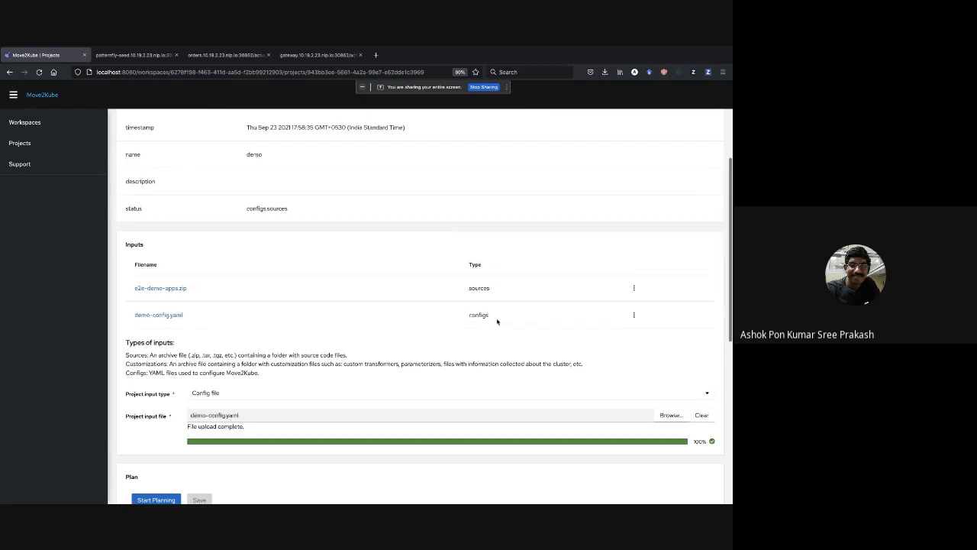
scroll(497, 321, down, 1)
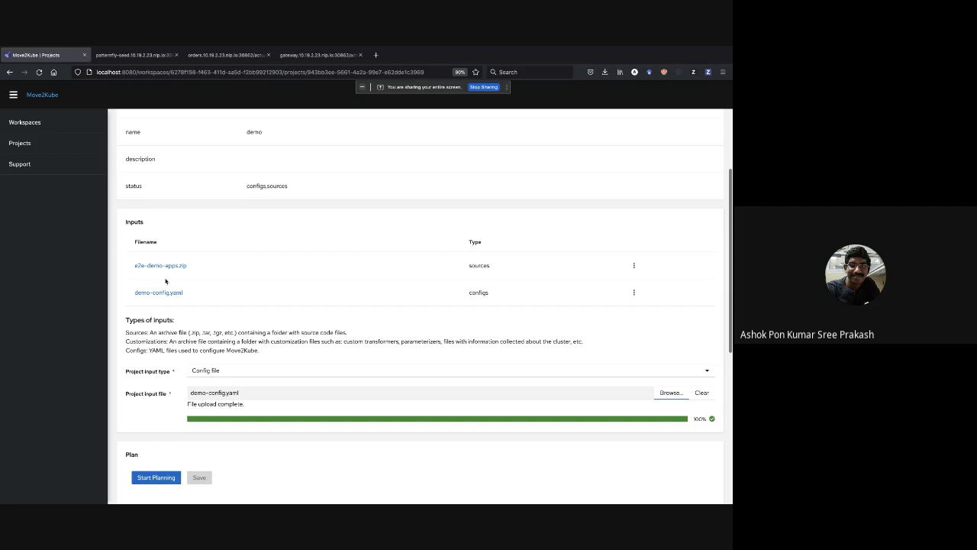
- Start planning for the demo project, then return to the Projects list
scroll(180, 313, down, 3)
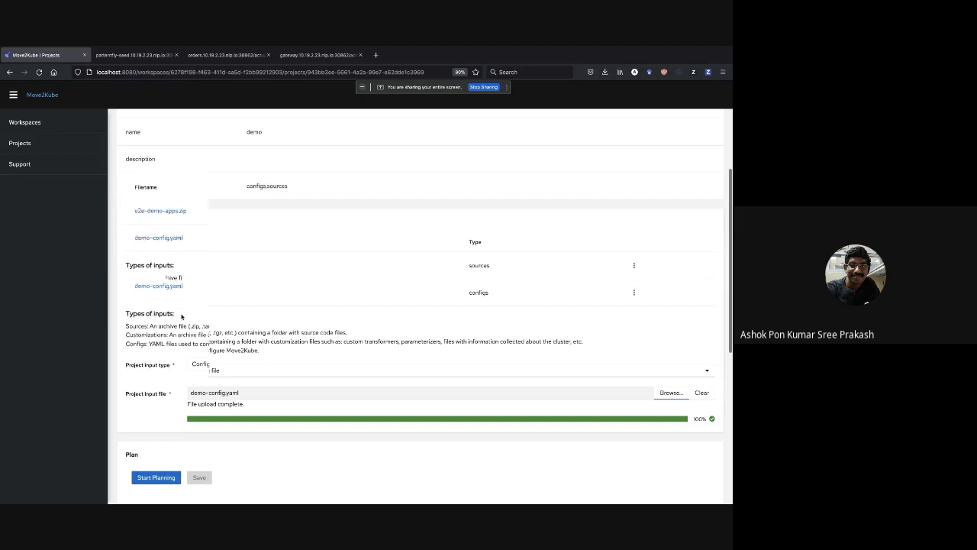
click(162, 409)
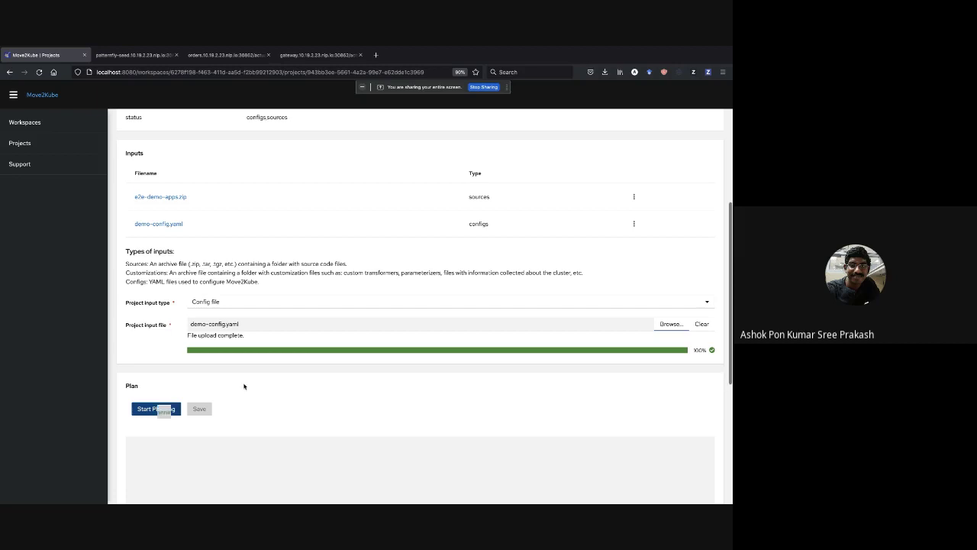
scroll(246, 386, down, 3)
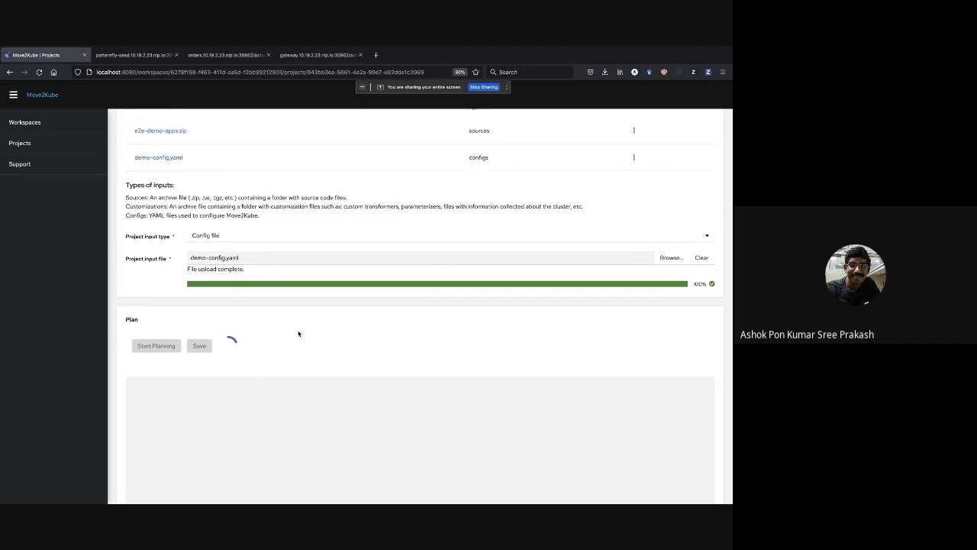
scroll(298, 334, up, 2)
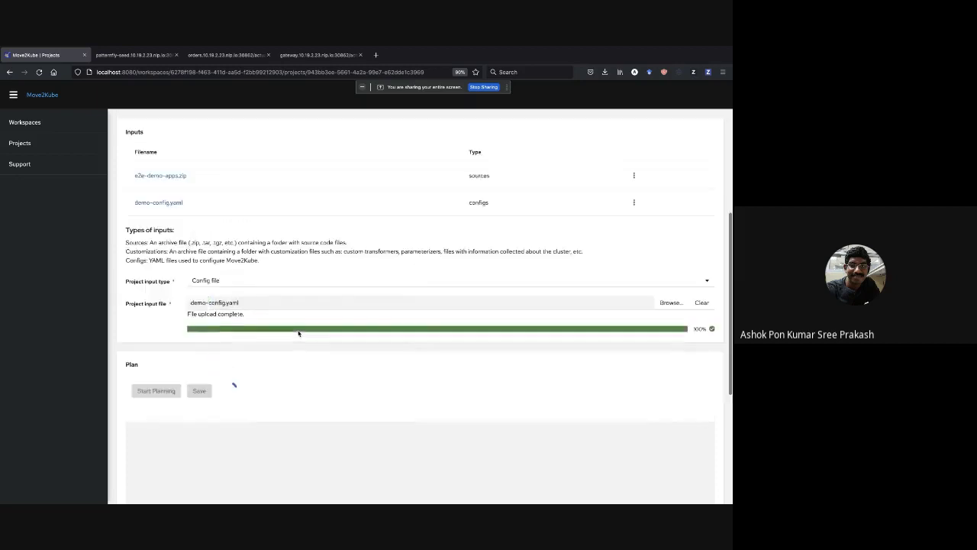
click(74, 150)
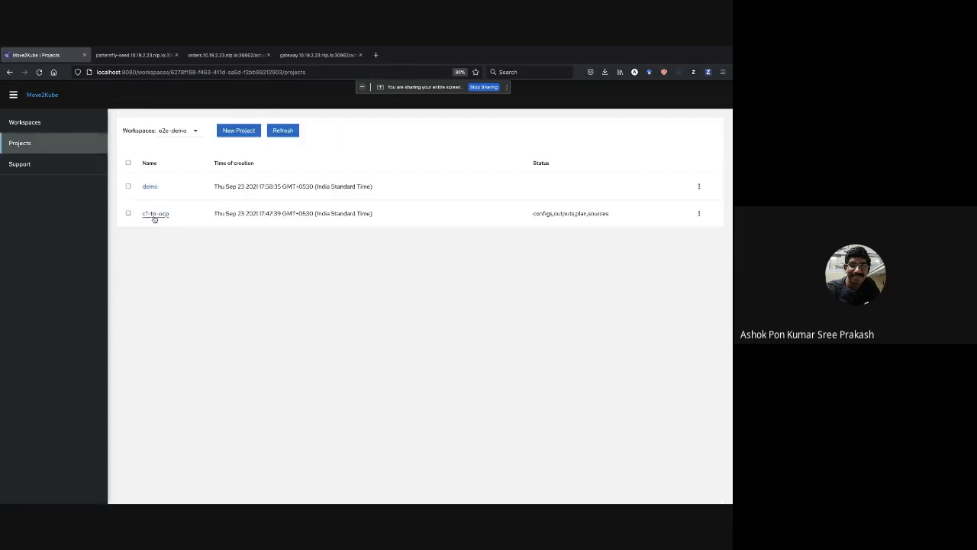
- Open the cf-to-ocp project and read through its plan YAML
click(155, 213)
scroll(157, 288, down, 2)
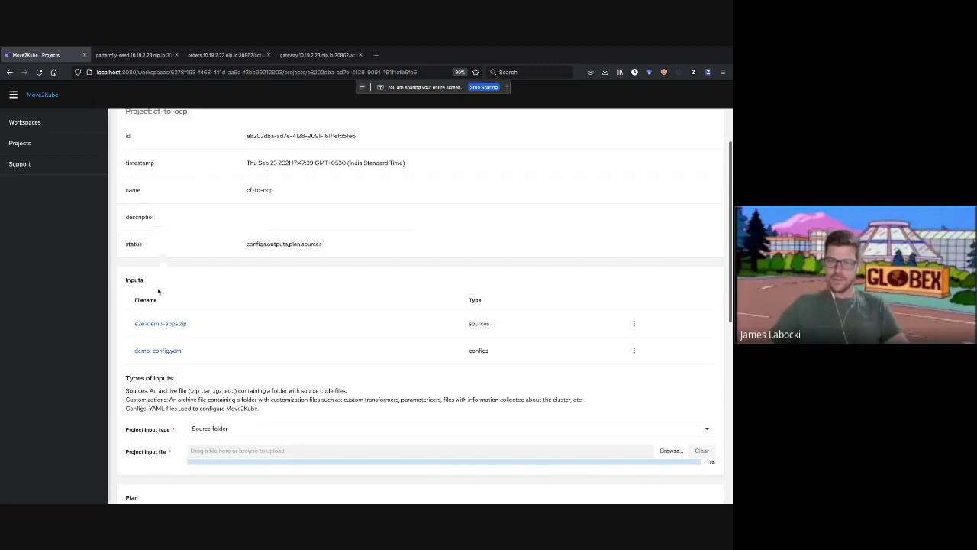
scroll(112, 364, down, 1)
scroll(109, 366, down, 2)
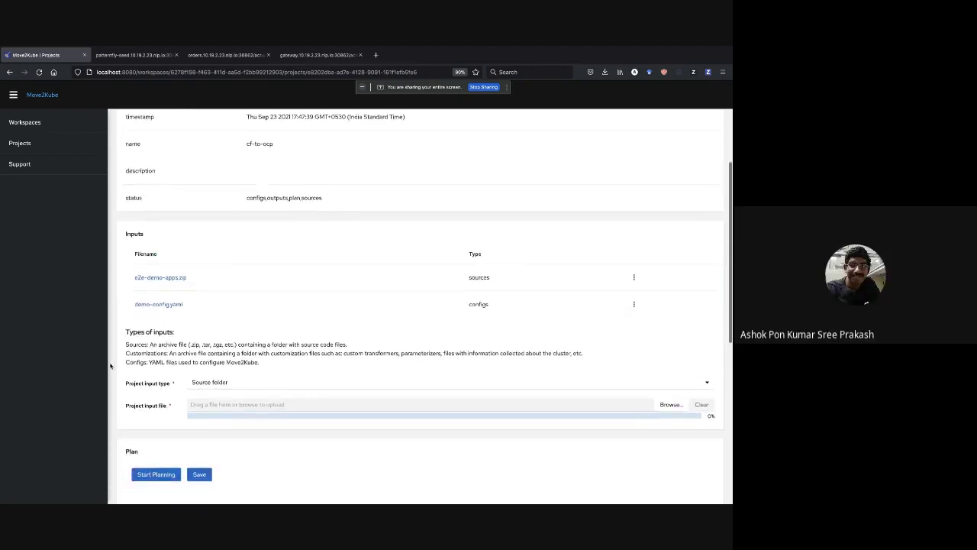
scroll(110, 367, down, 4)
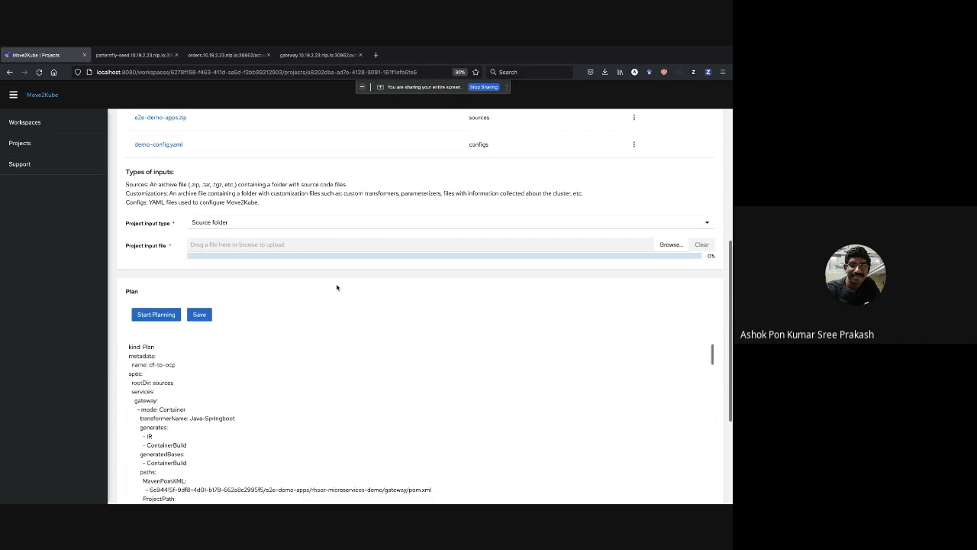
scroll(336, 286, down, 3)
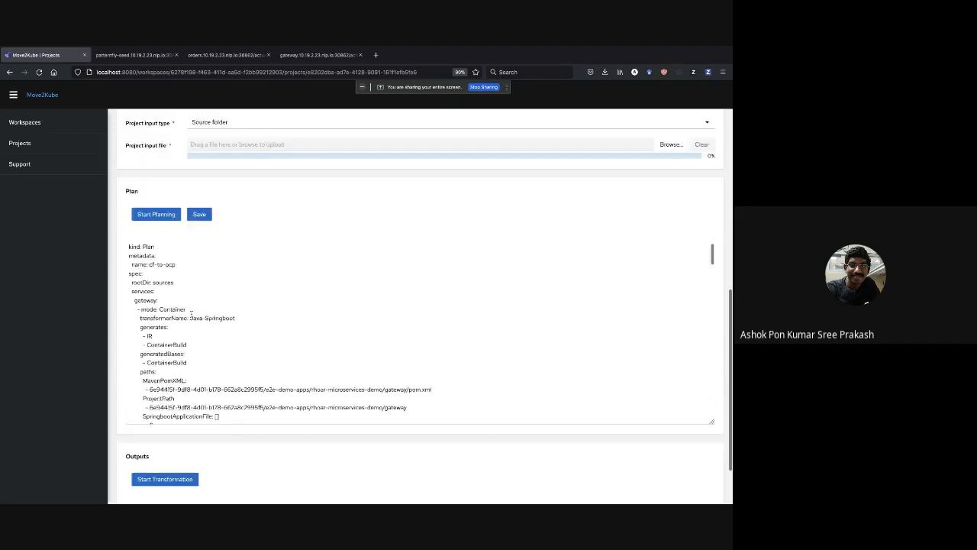
click(205, 319)
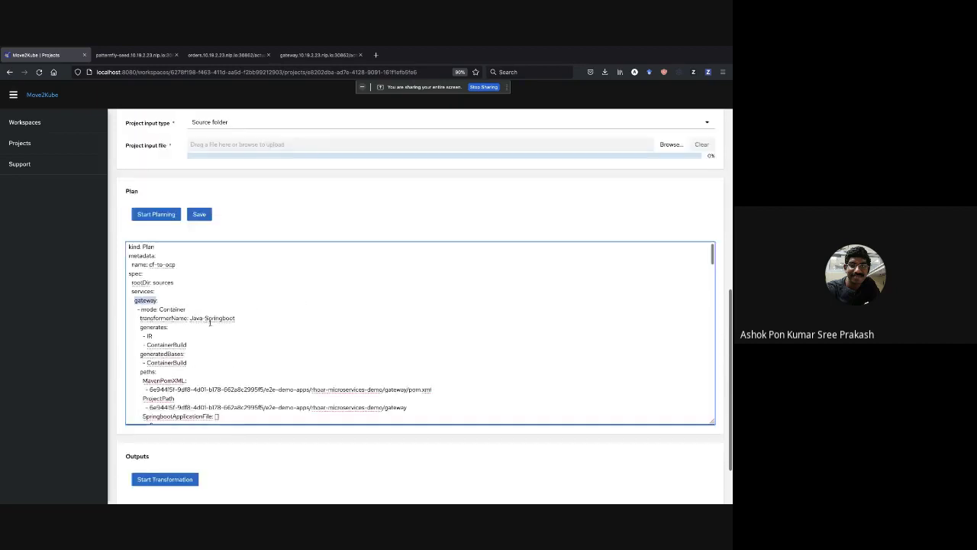
scroll(209, 321, down, 1)
scroll(210, 322, down, 5)
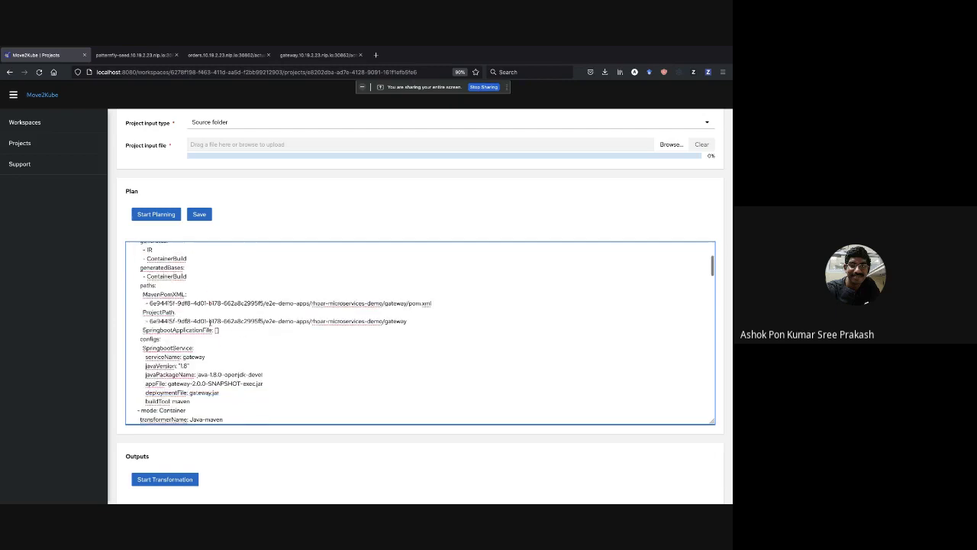
scroll(210, 322, down, 3)
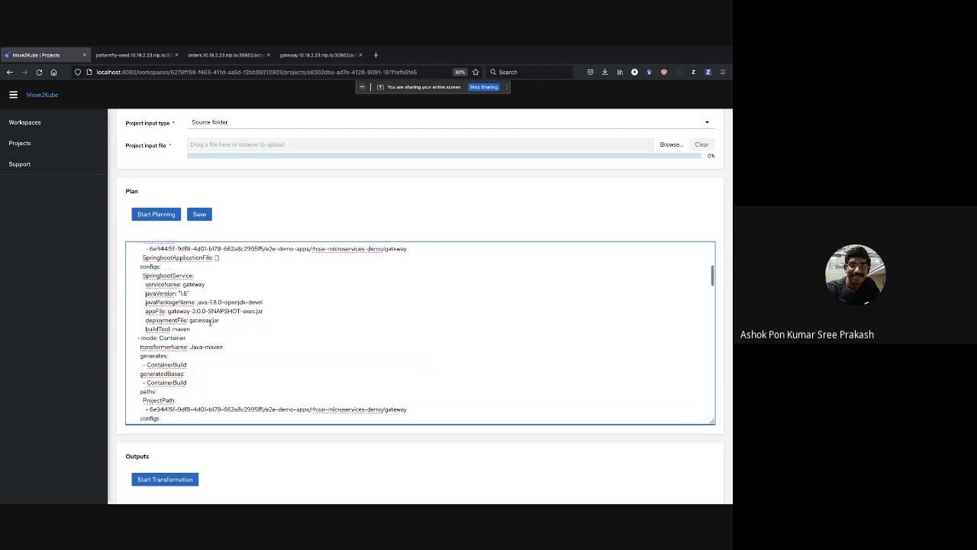
scroll(210, 322, down, 4)
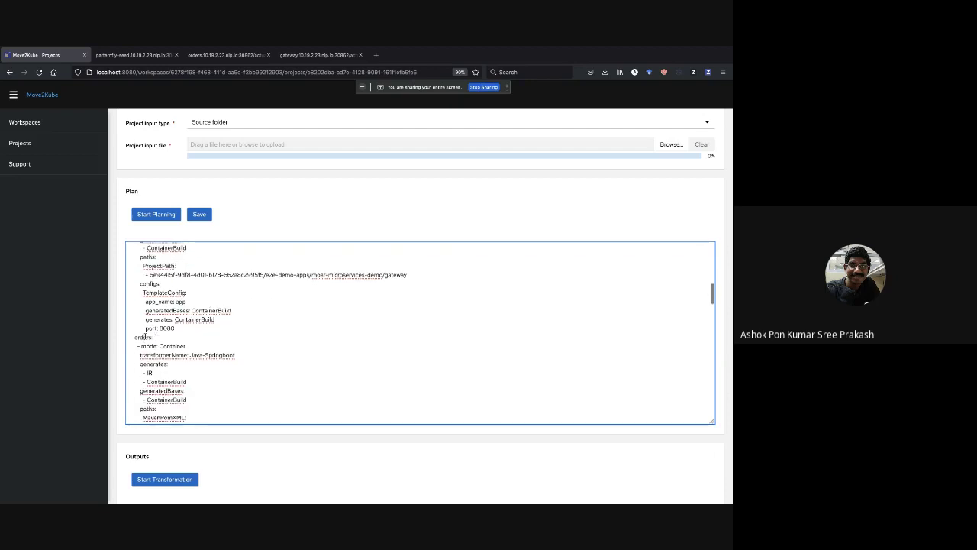
scroll(207, 359, down, 4)
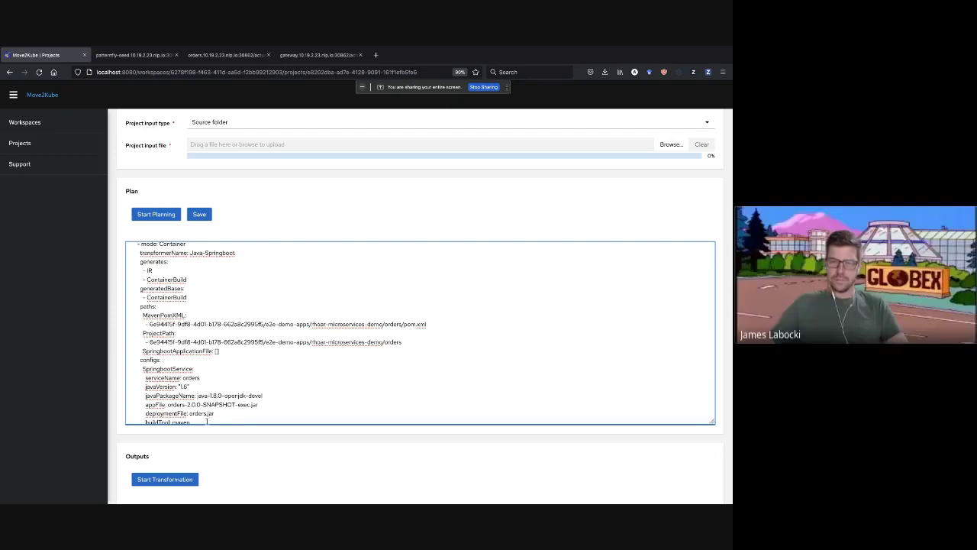
- Start a new transformation and download the finished output zip
click(191, 480)
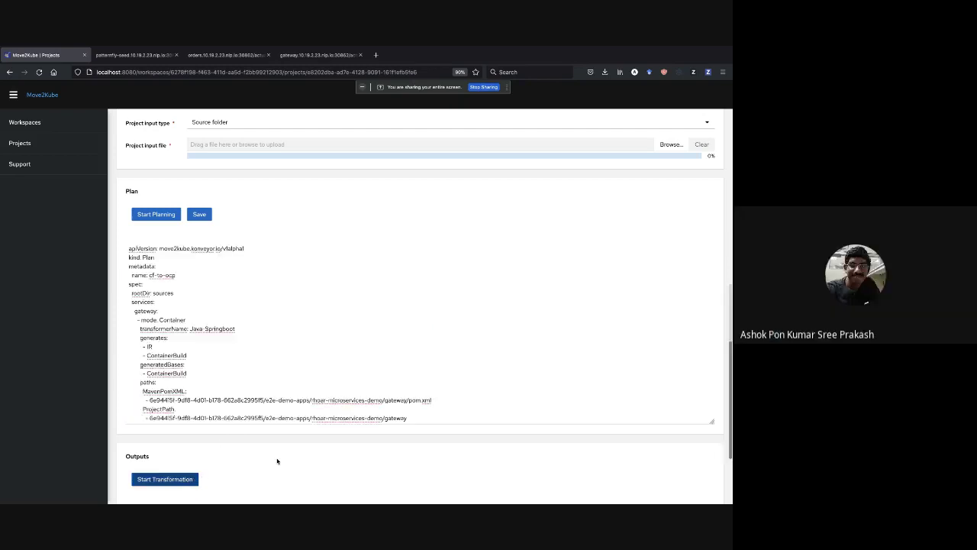
scroll(282, 461, down, 2)
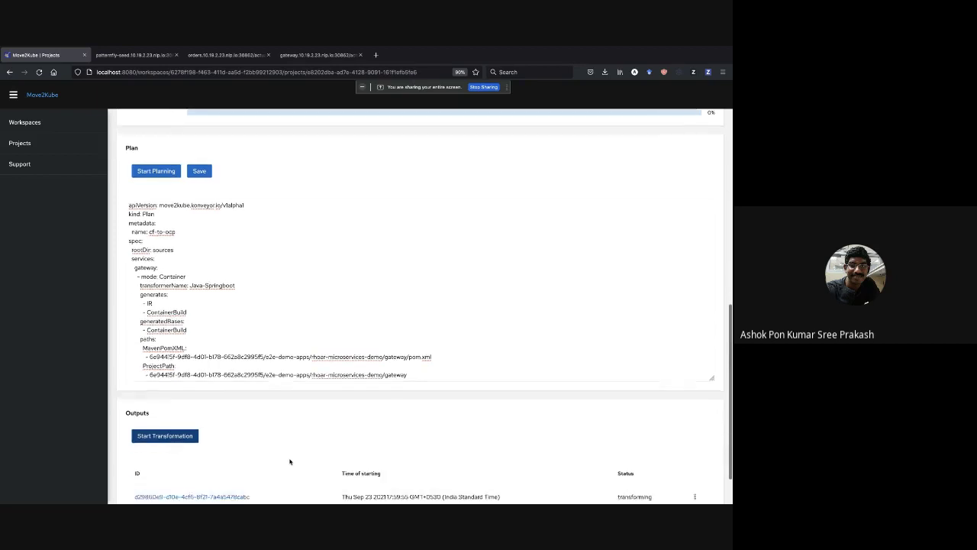
scroll(289, 461, down, 2)
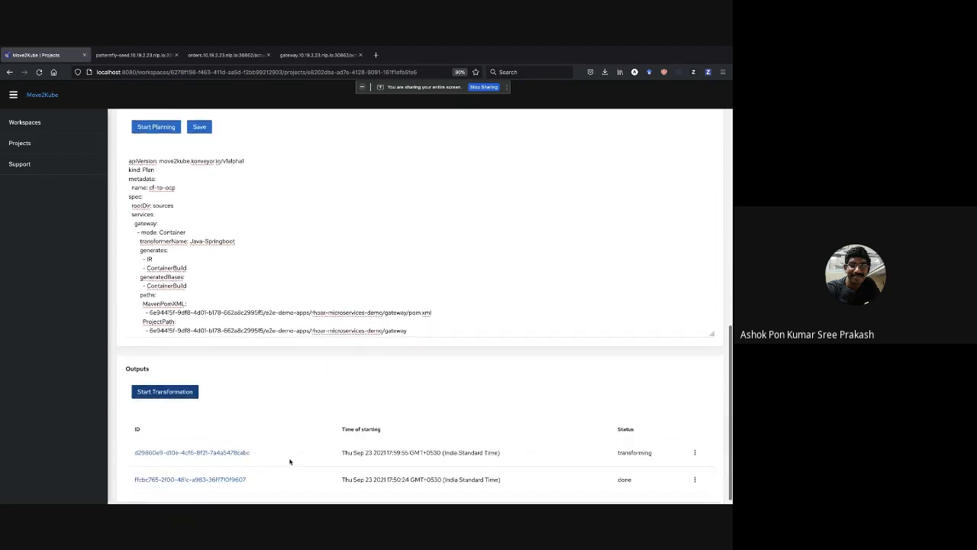
scroll(289, 461, down, 1)
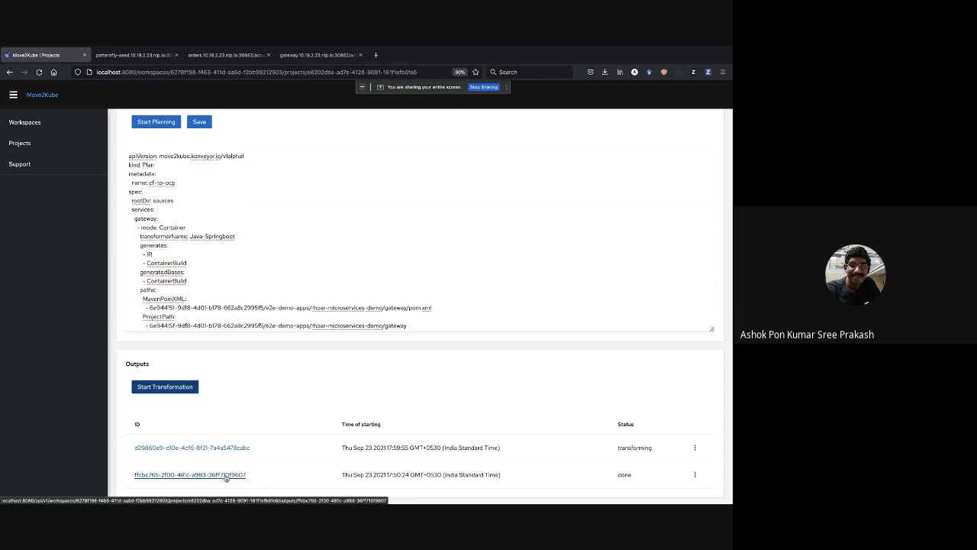
click(225, 478)
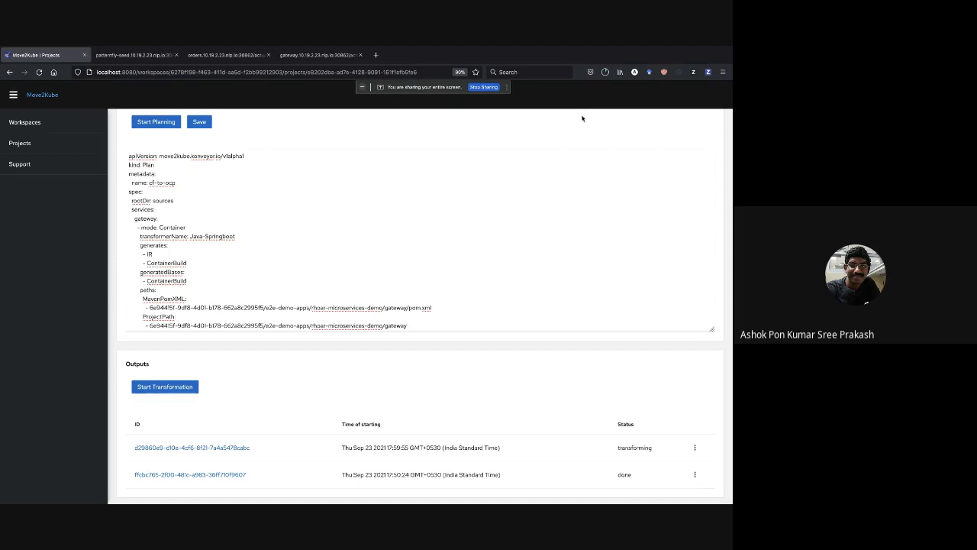
click(604, 74)
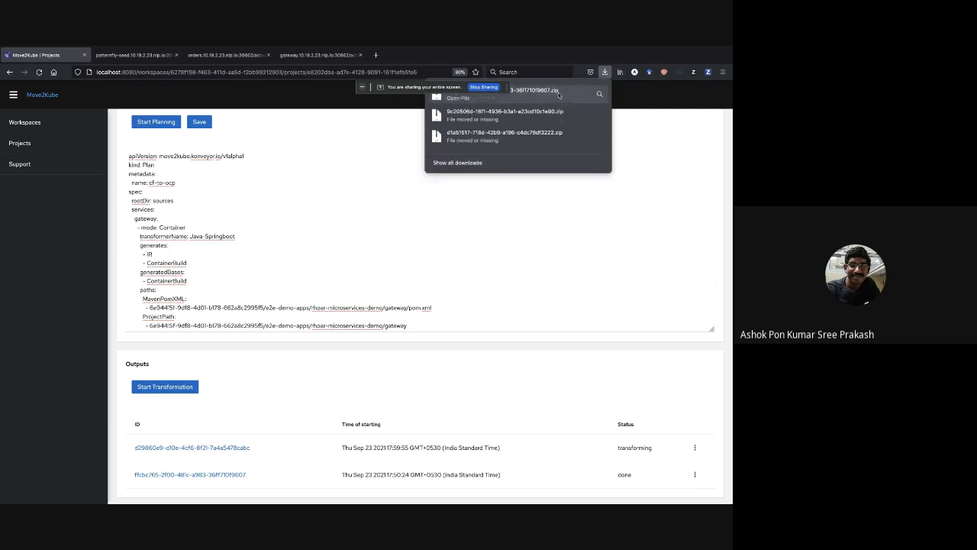
- Extract the downloaded output zip and bring the terminal to the front
click(559, 92)
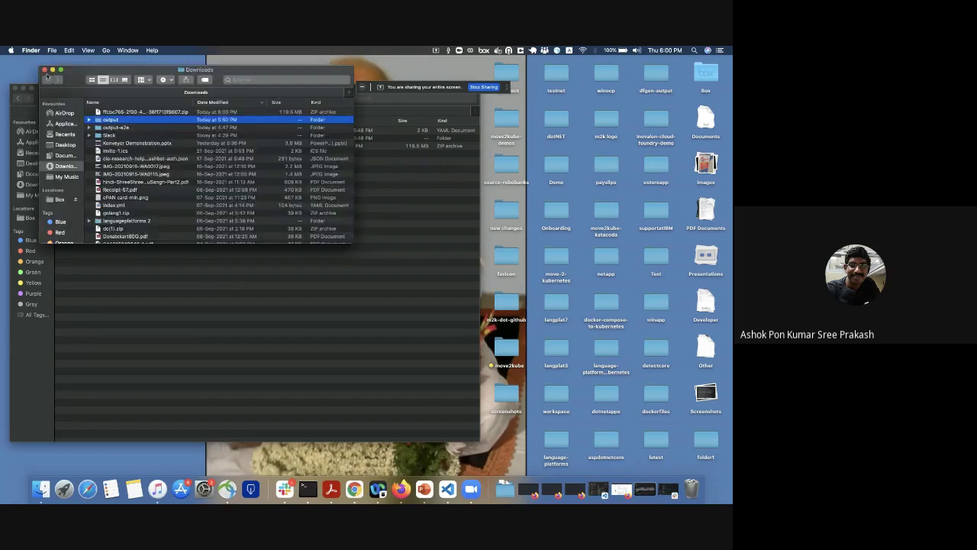
key(super+Tab)
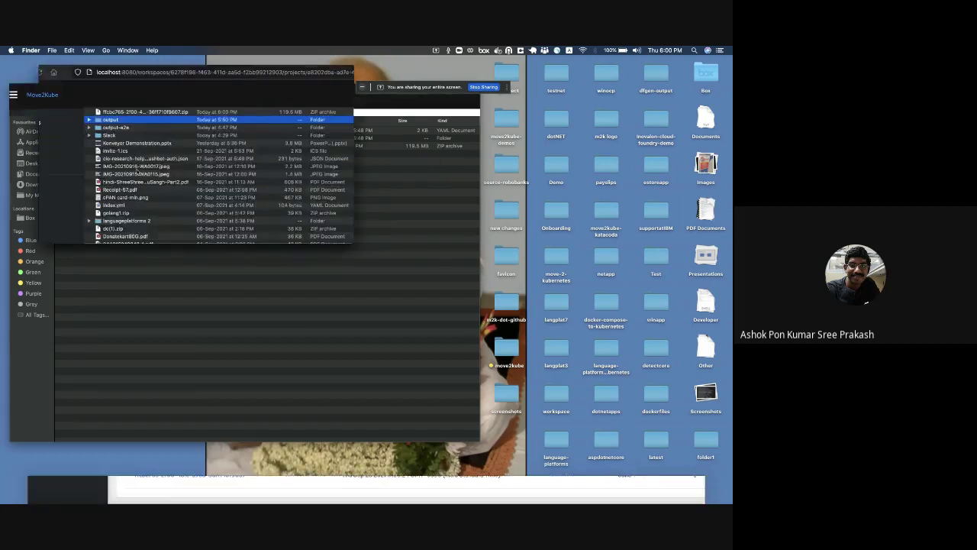
key(super+Tab)
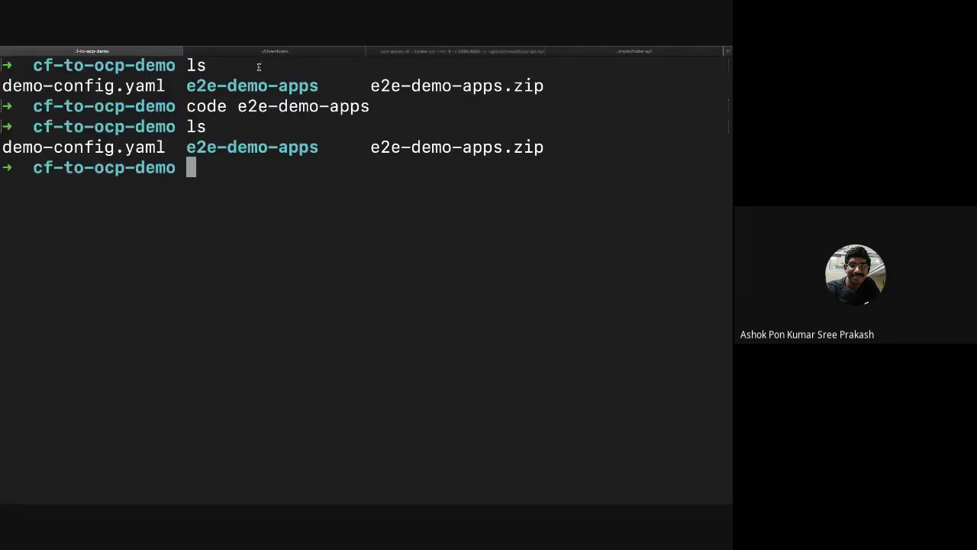
- In the Downloads terminal session, enter the output folder and list its contents
click(261, 52)
text(cd )
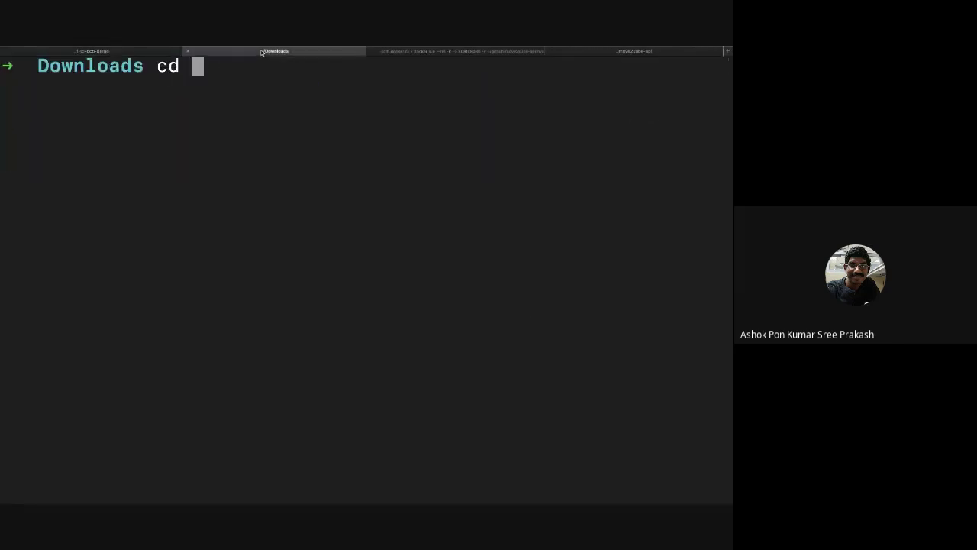
text(output)
key(Return)
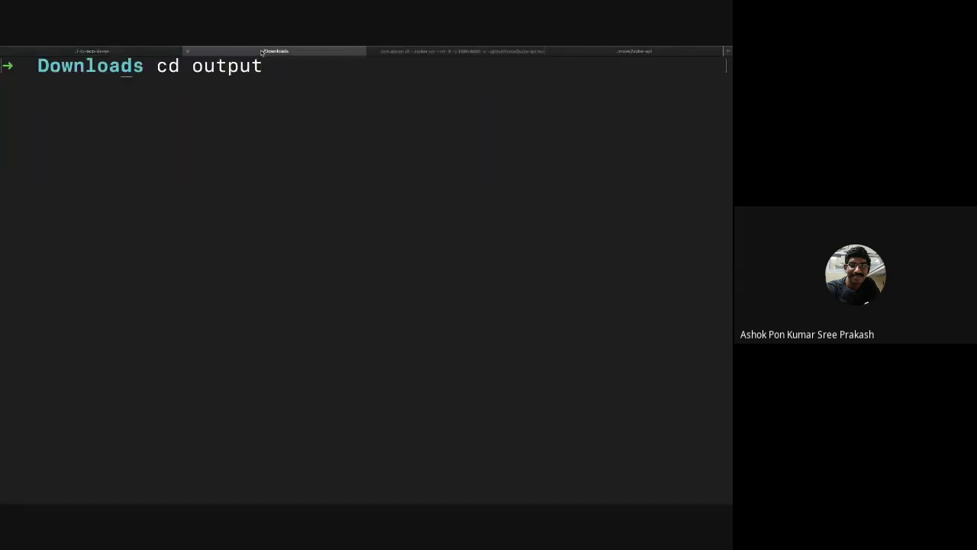
text(ls)
key(Return)
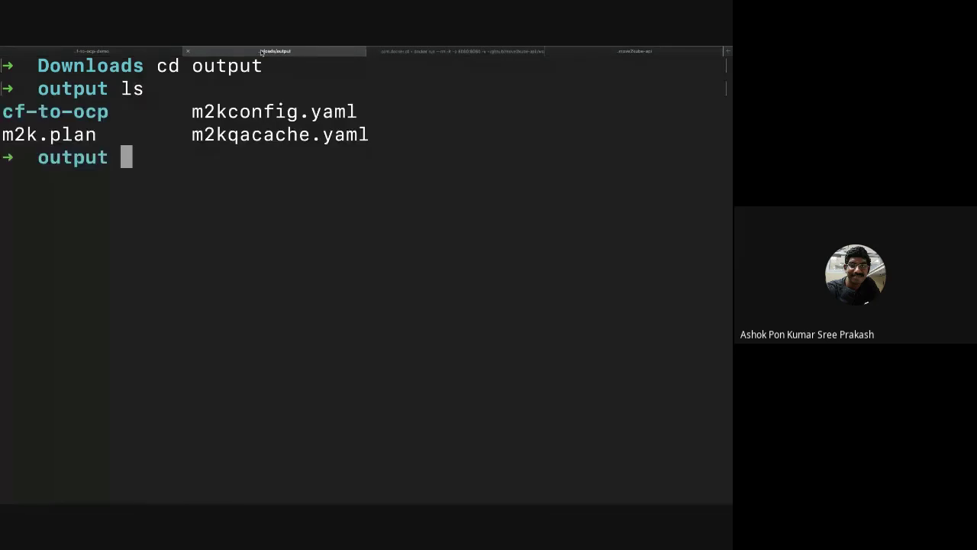
- Open the output folder in VS Code with 'code .'
text(cd cf)
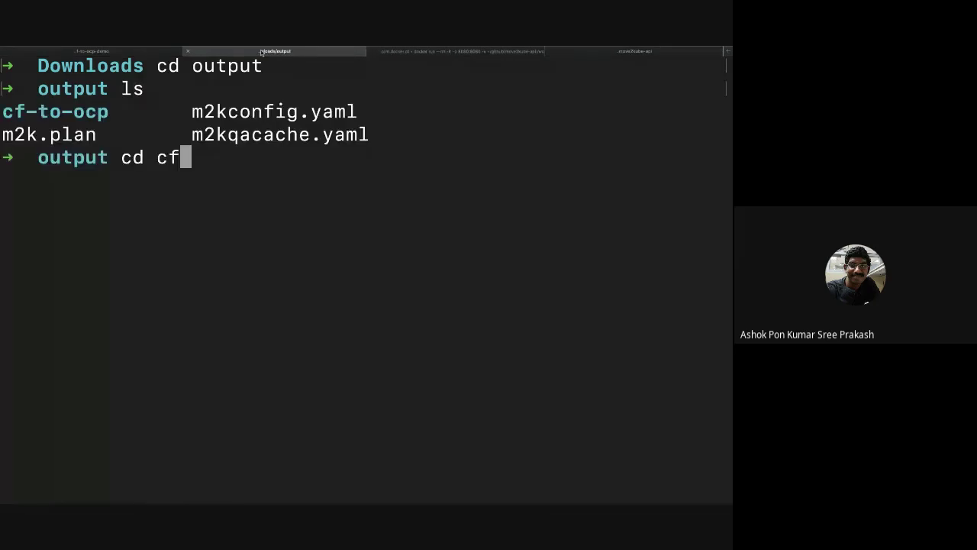
key(Tab)
key(BackSpace)
key(BackSpace)
key(BackSpace)
key(BackSpace)
key(BackSpace)
key(BackSpace)
key(BackSpace)
key(BackSpace)
key(BackSpace)
key(BackSpace)
key(BackSpace)
key(BackSpace)
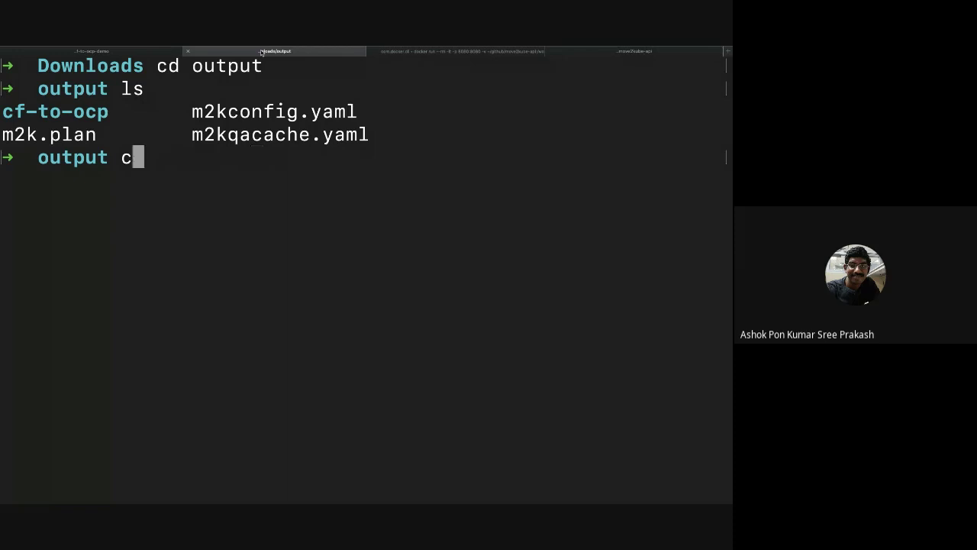
text(ode.)
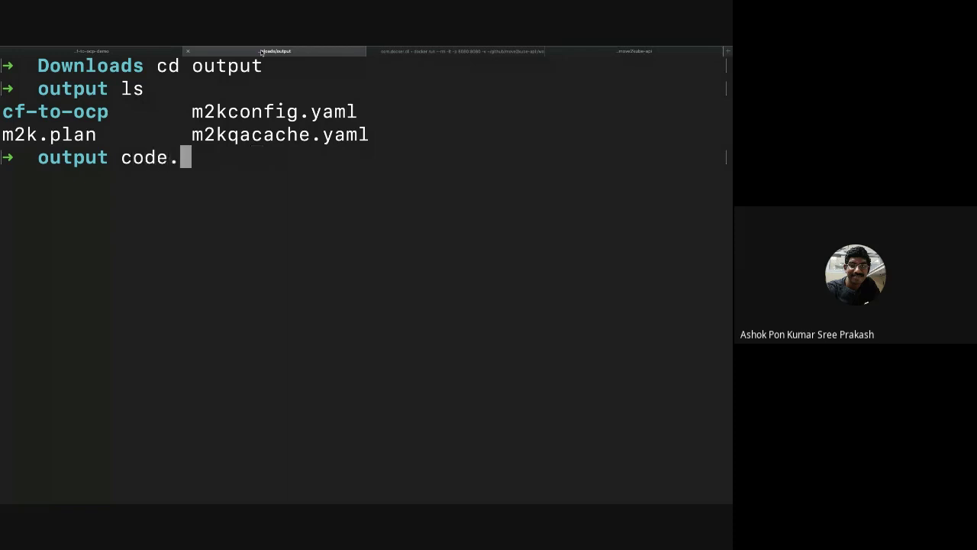
text(.)
key(Return)
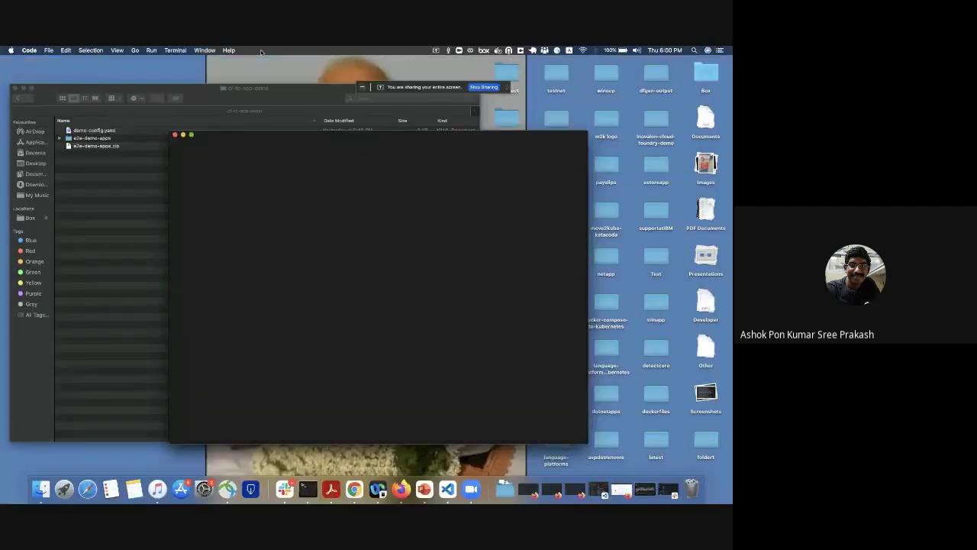
- Maximize the window, trust the folder, and open patternfly-react-seed's generated Dockerfile
click(192, 135)
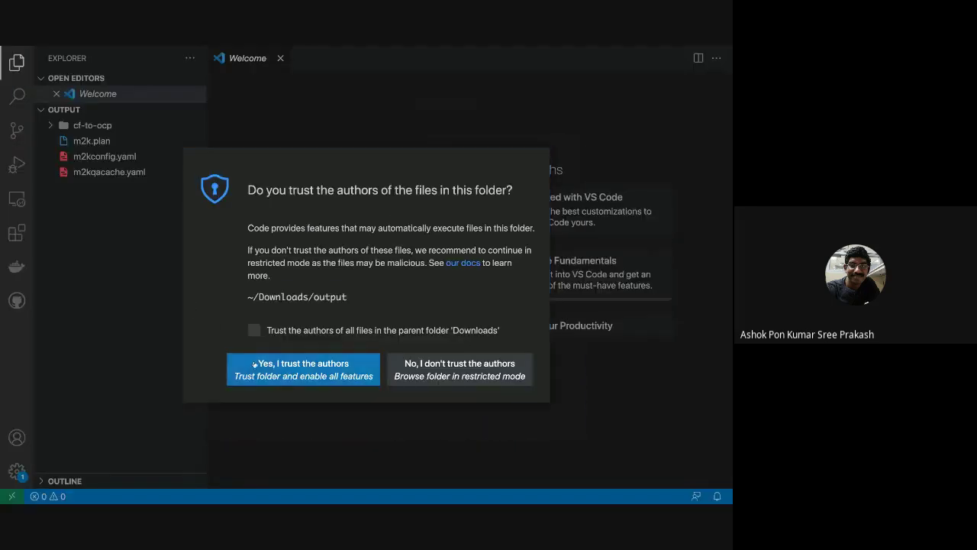
click(234, 365)
click(89, 127)
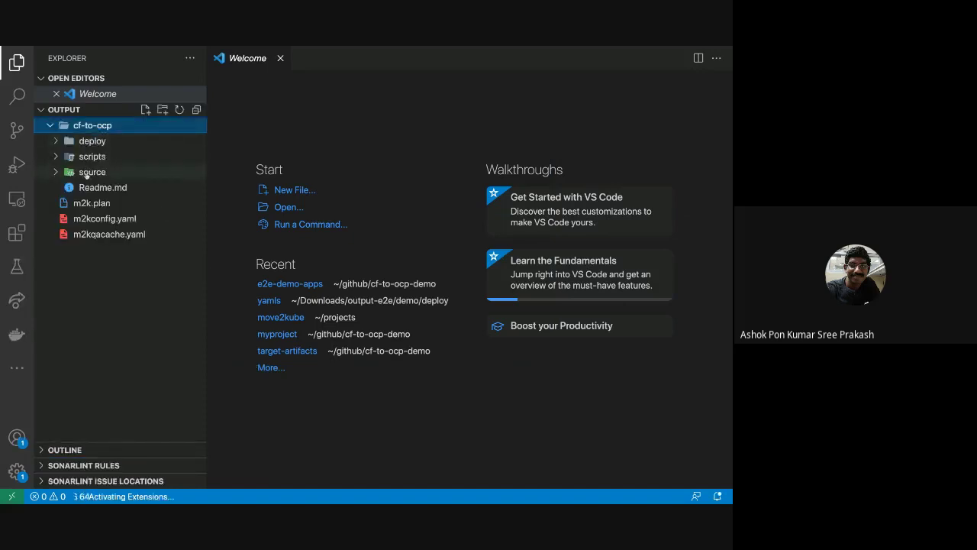
click(89, 171)
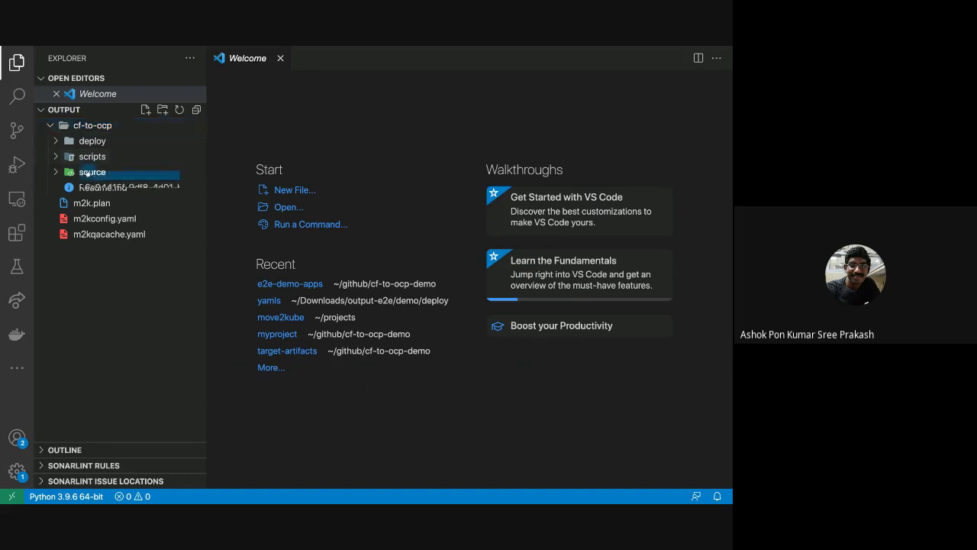
click(86, 189)
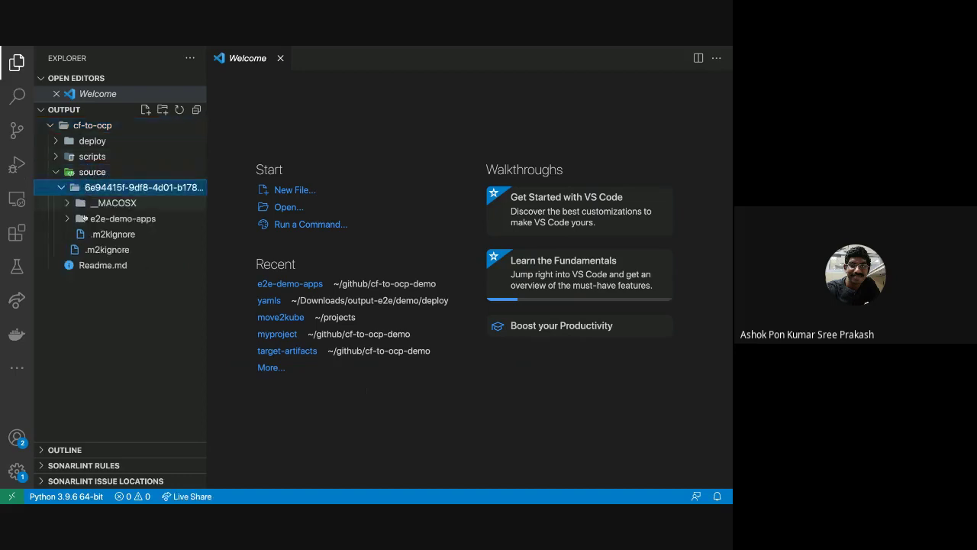
click(84, 218)
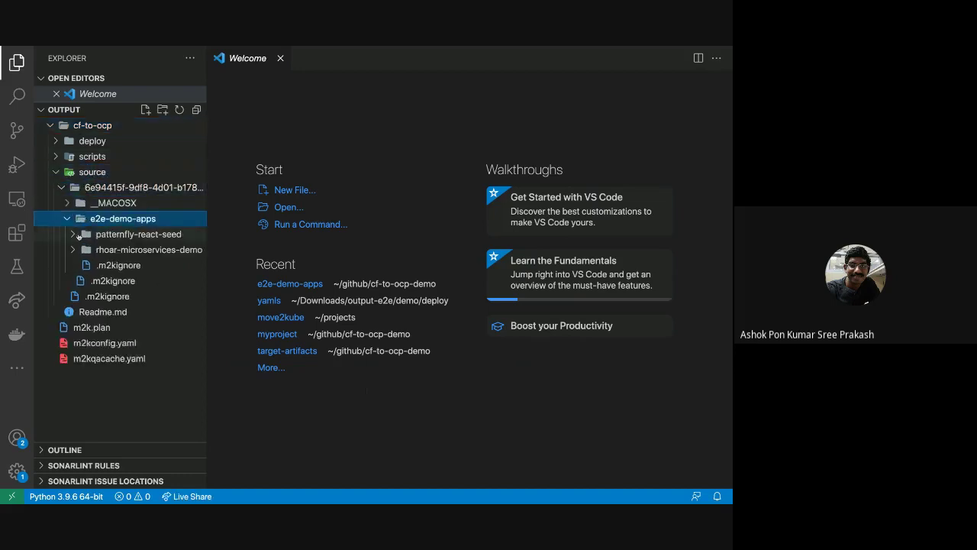
click(78, 236)
scroll(119, 329, down, 2)
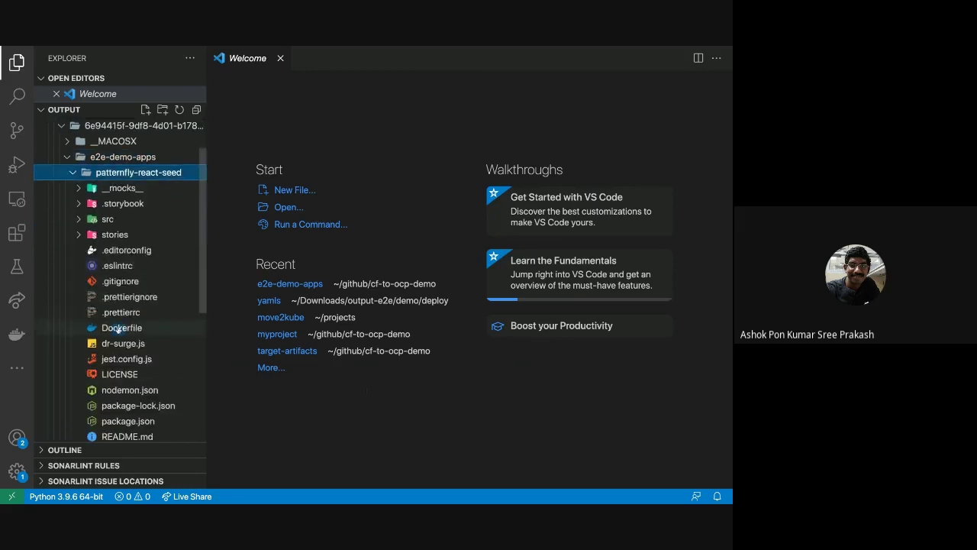
click(118, 328)
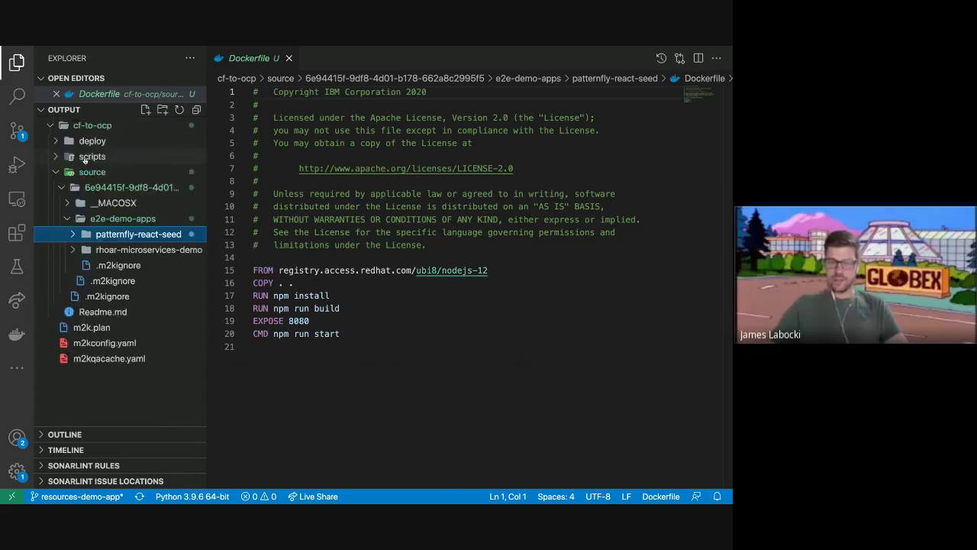
- Open the gateway and orders Dockerfiles, then collapse source and expand scripts
click(107, 156)
click(100, 249)
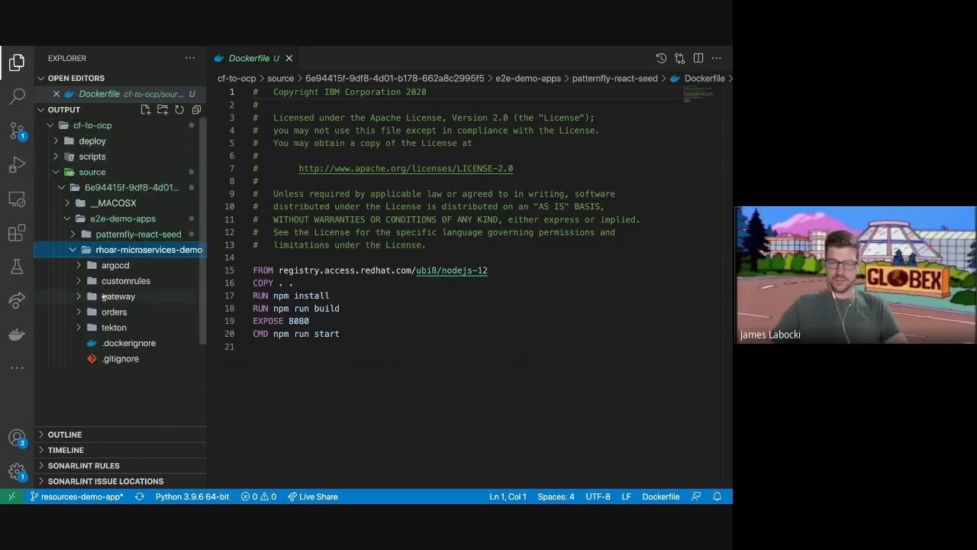
click(103, 298)
click(119, 358)
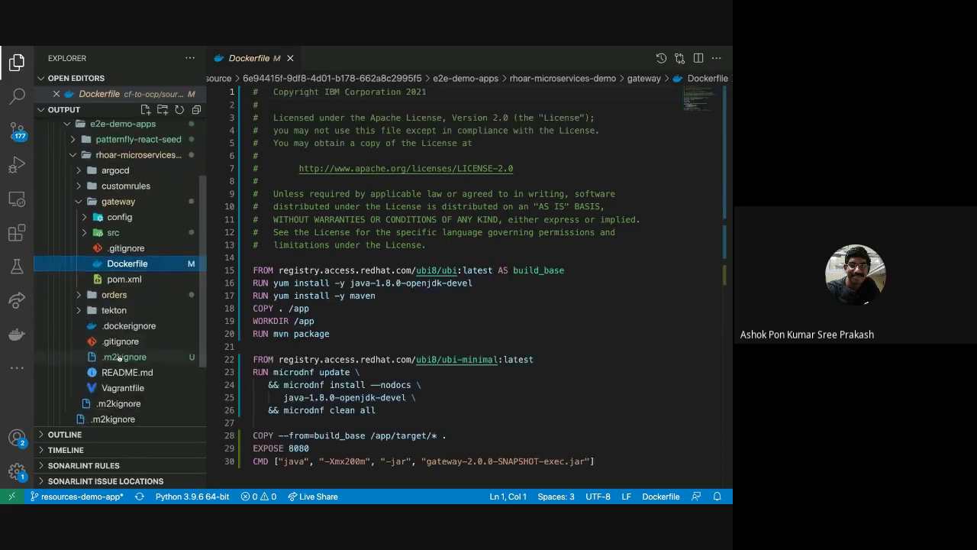
click(113, 296)
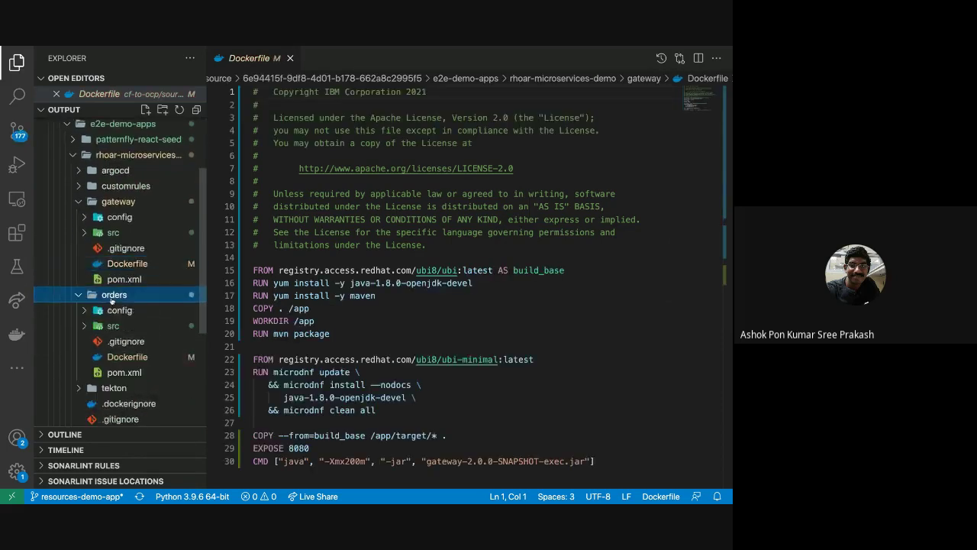
click(125, 359)
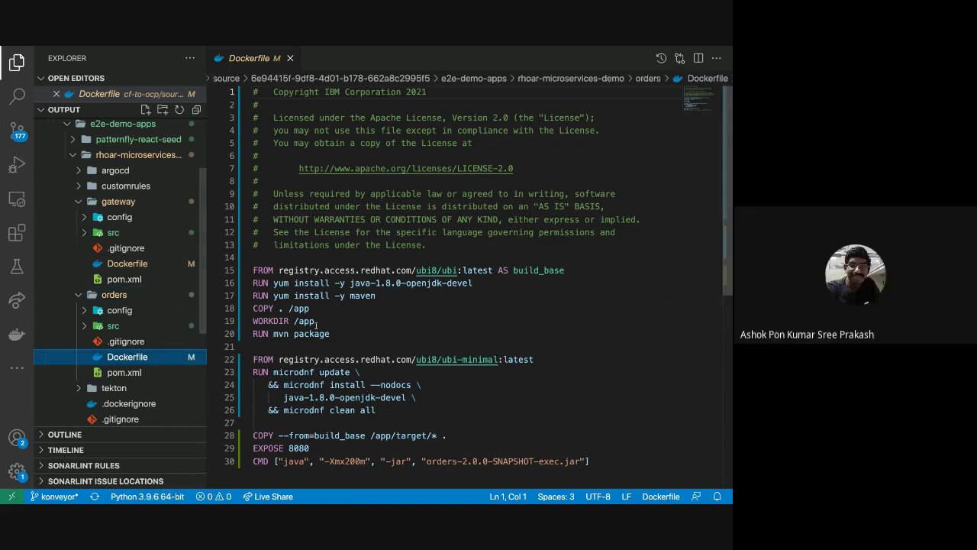
scroll(96, 187, up, 3)
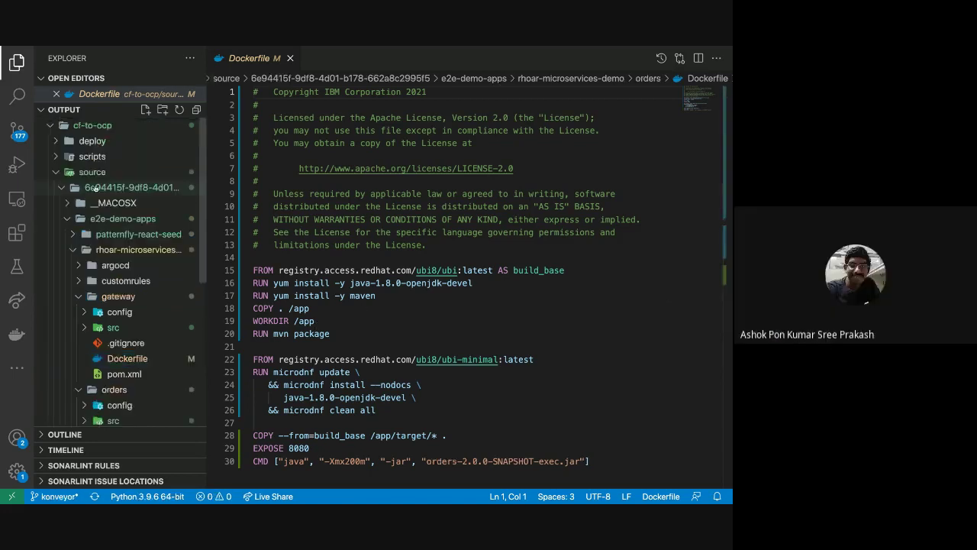
click(76, 173)
click(90, 157)
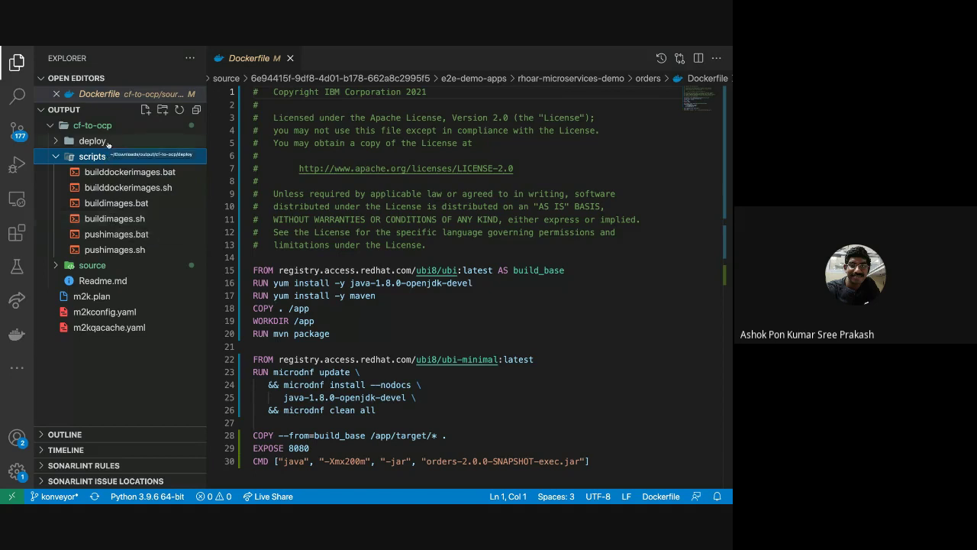
- View the patternfly-seed, orders and gateway deployment YAMLs, then open cf-to-ocp-ingress.yaml at line 7
click(105, 142)
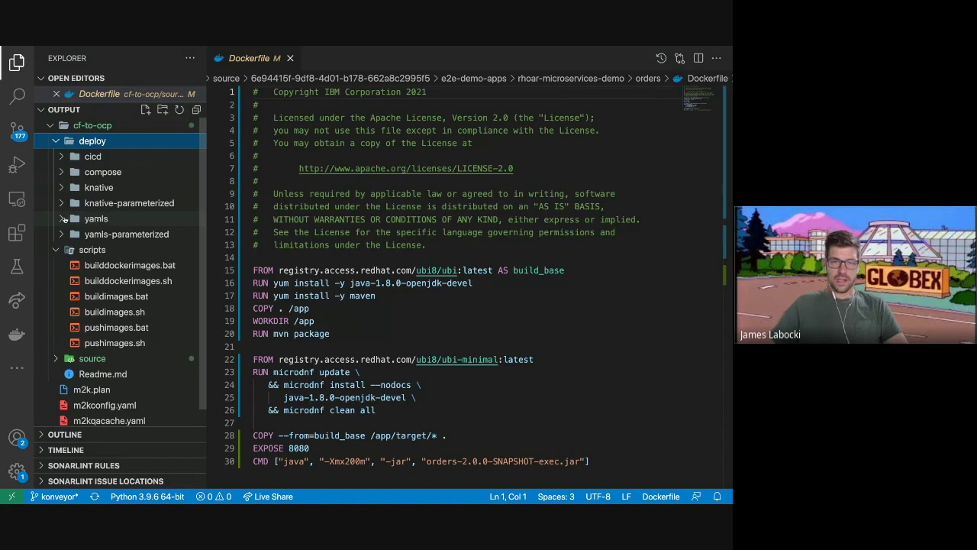
click(76, 220)
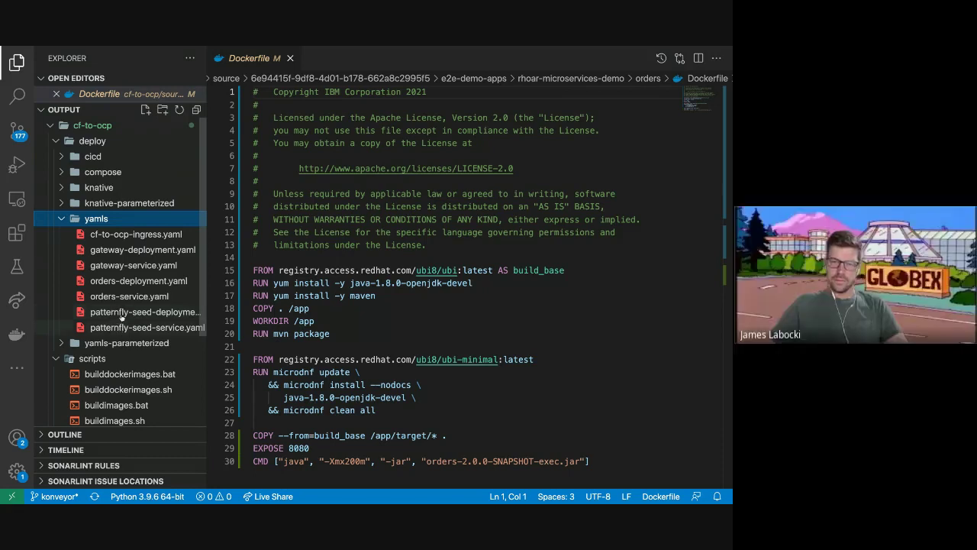
click(124, 313)
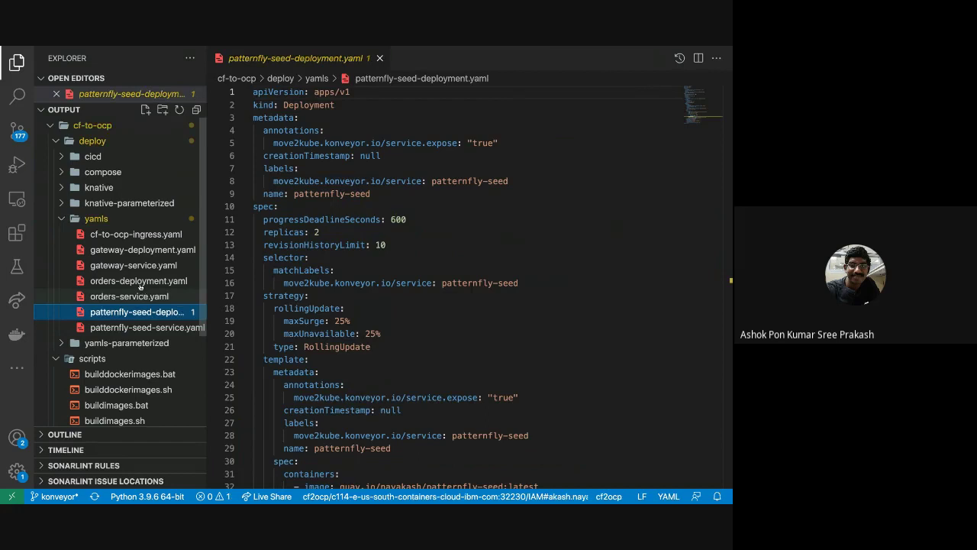
click(142, 282)
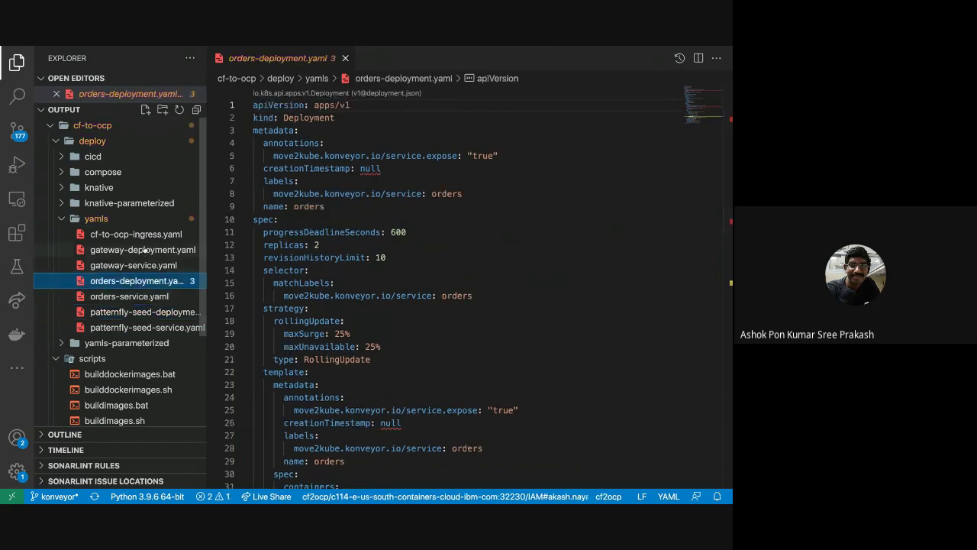
click(145, 250)
click(138, 234)
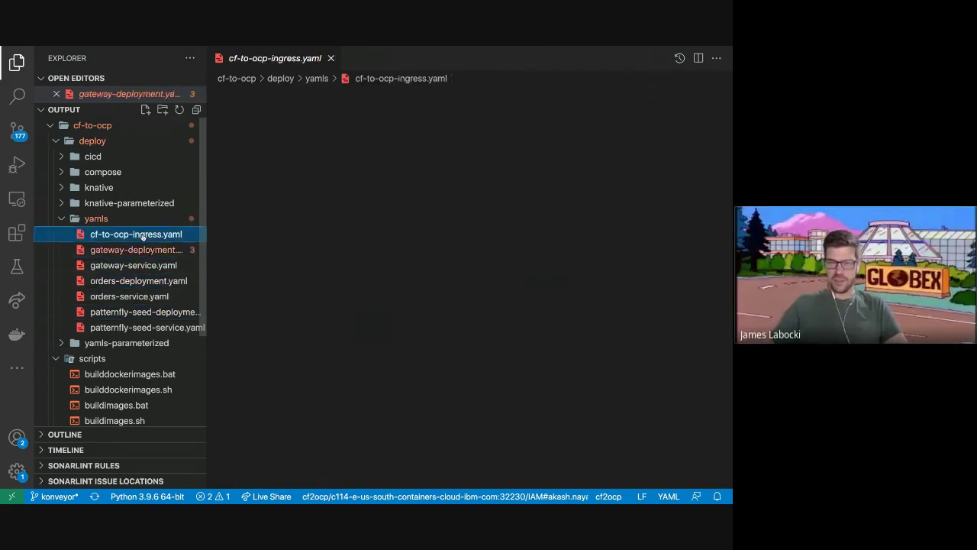
click(348, 169)
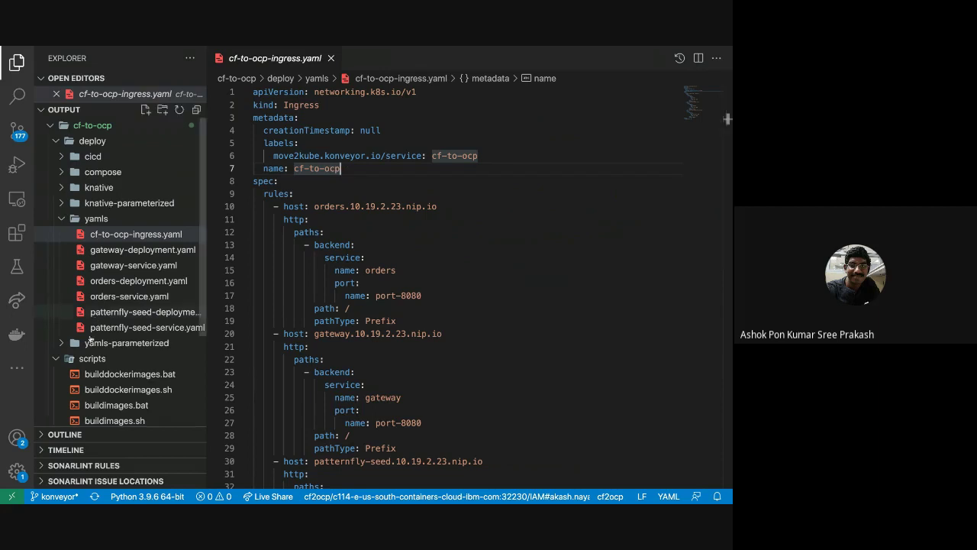
- Paste a kubernetes.io/ingress.class: haproxy annotation after line 7 and save the ingress file
click(90, 344)
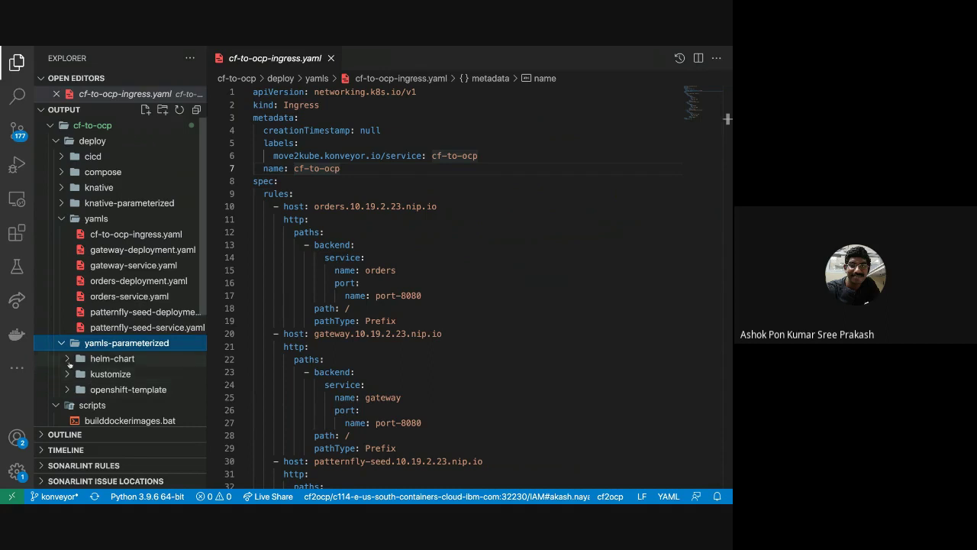
click(70, 364)
click(347, 169)
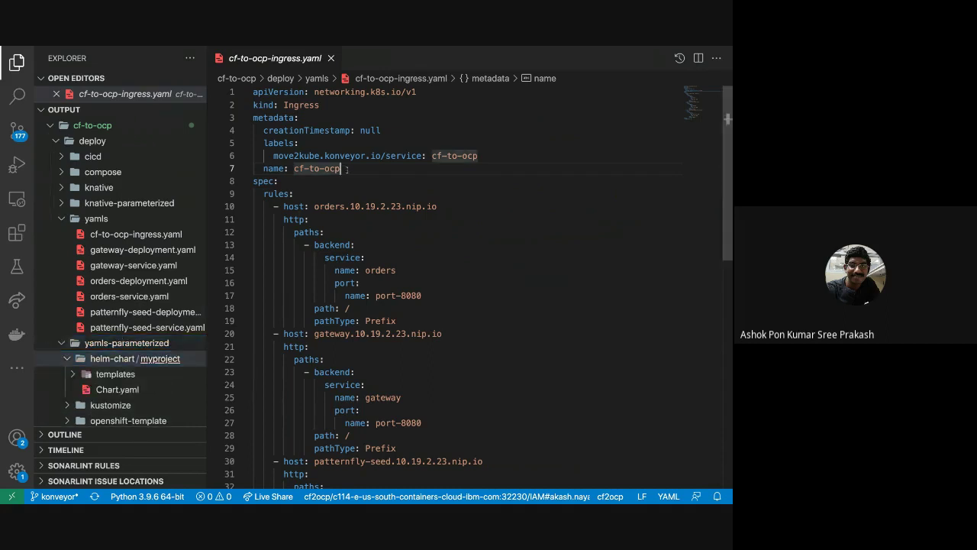
key(Return)
text(annotations:   kubernetes.io/ingress.class: haproxy)
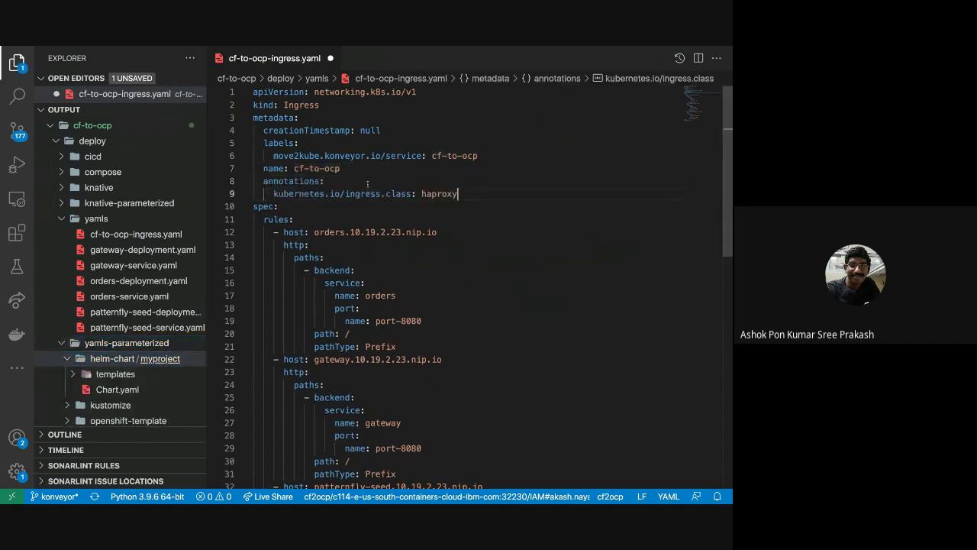
click(367, 183)
key(ctrl+s)
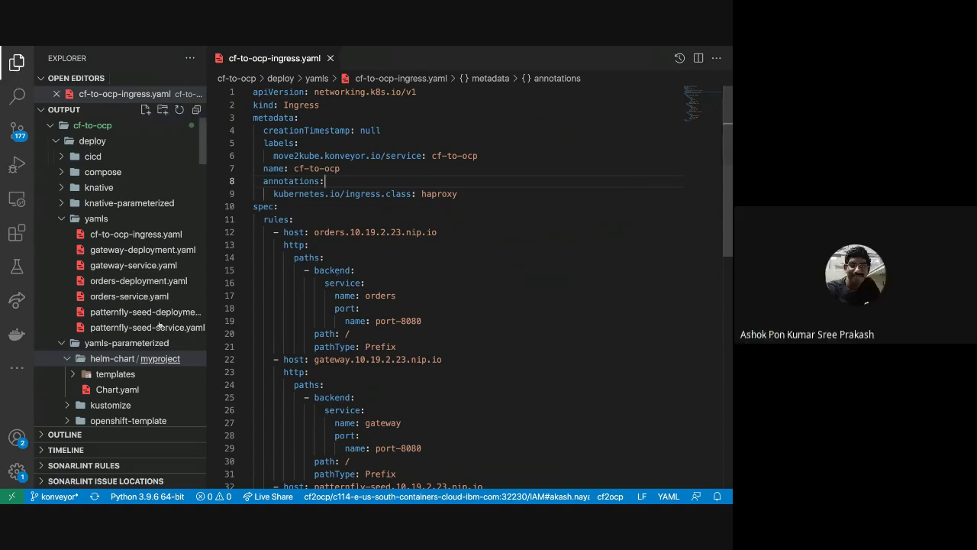
scroll(159, 323, down, 2)
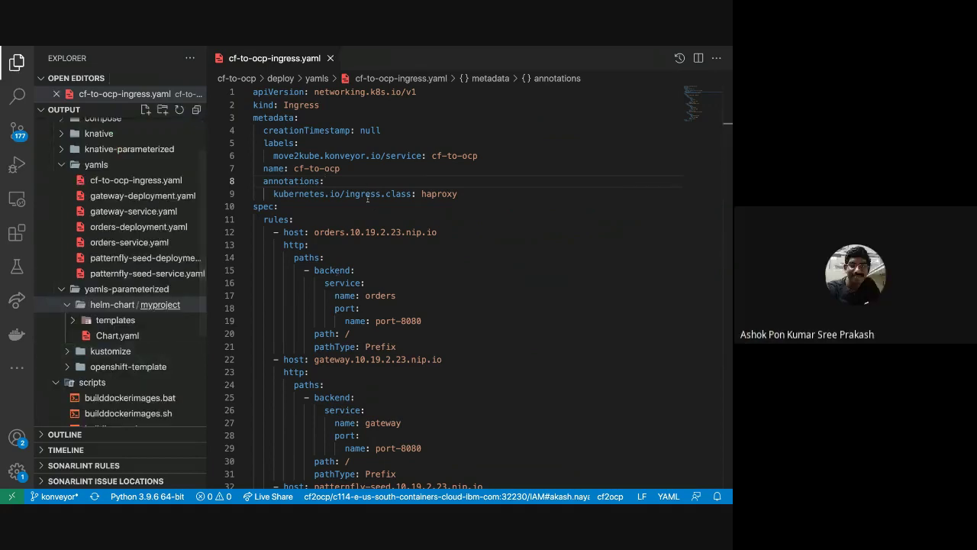
key(ctrl+Right)
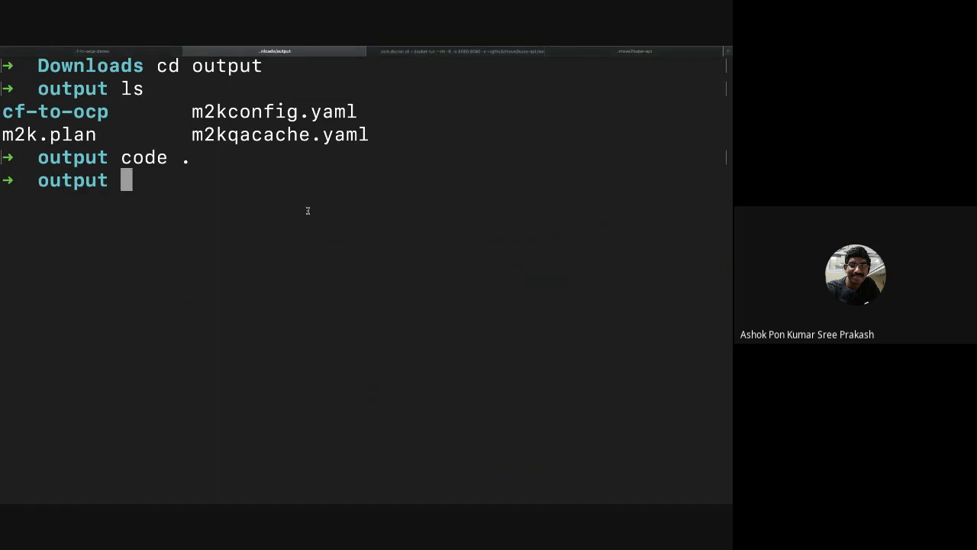
- Confirm cluster access with kubectl version after re-running the kubeconfig export from history
text(kub)
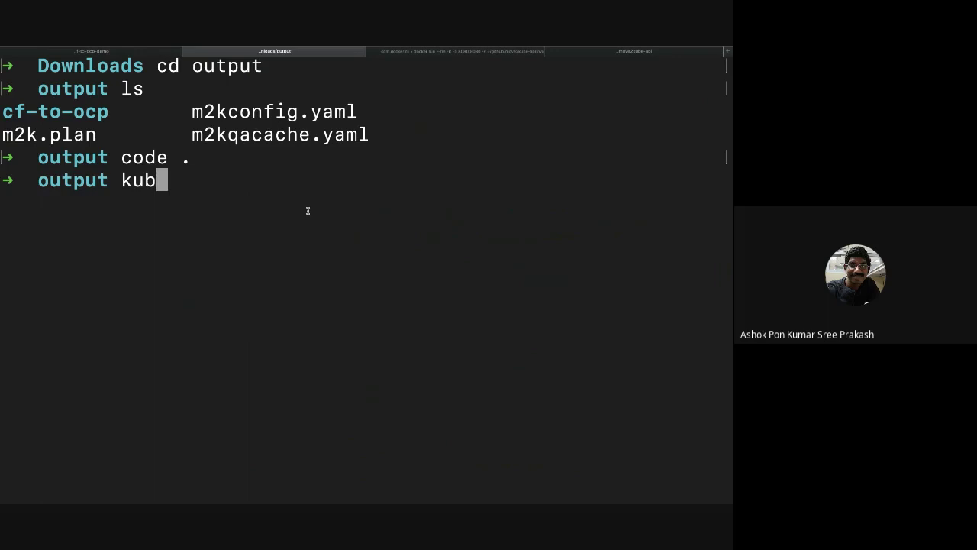
text(ectl ve)
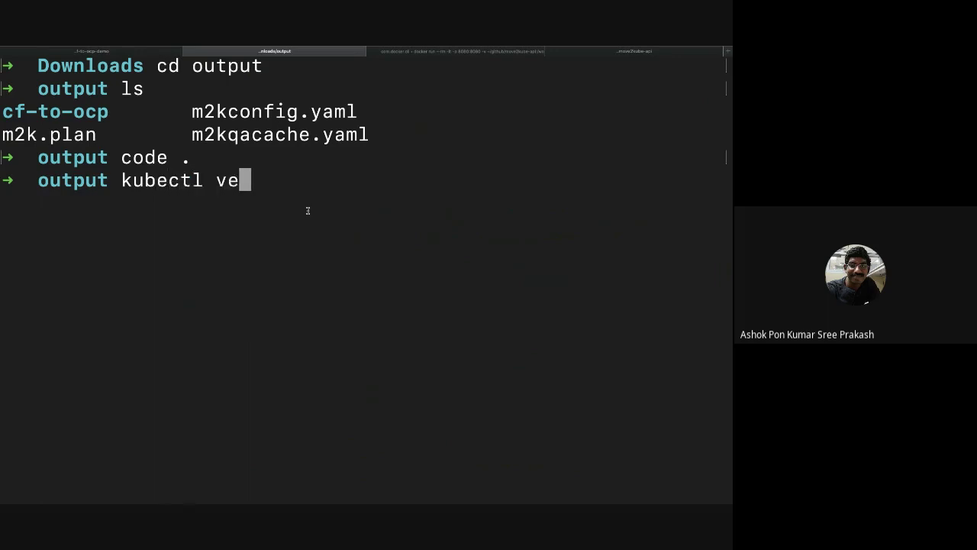
text(rsion)
key(Return)
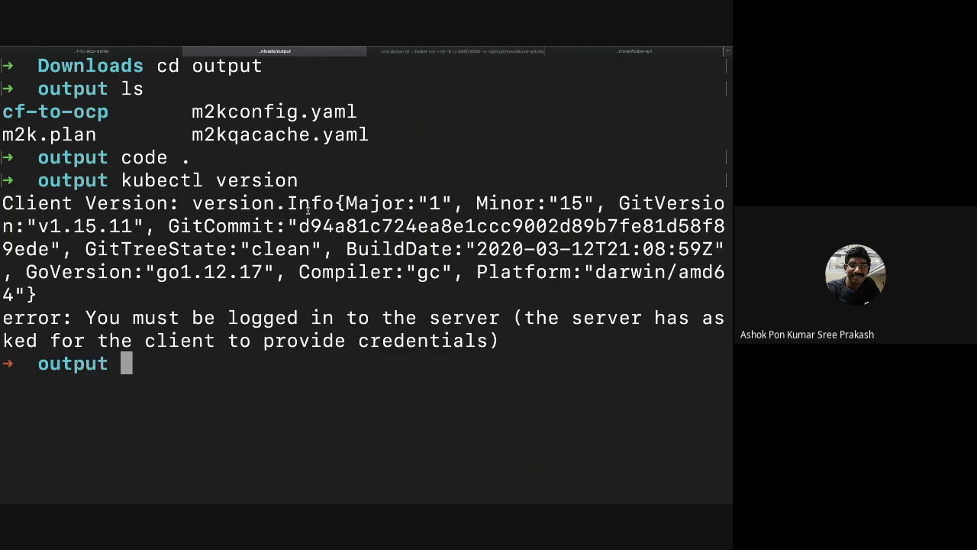
key(ctrl+r)
text(expo)
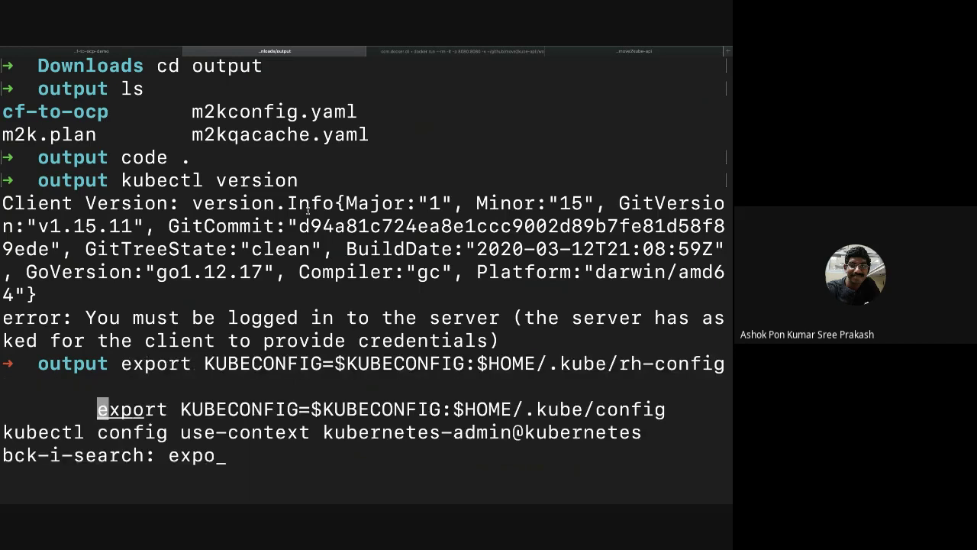
key(Return)
text(c)
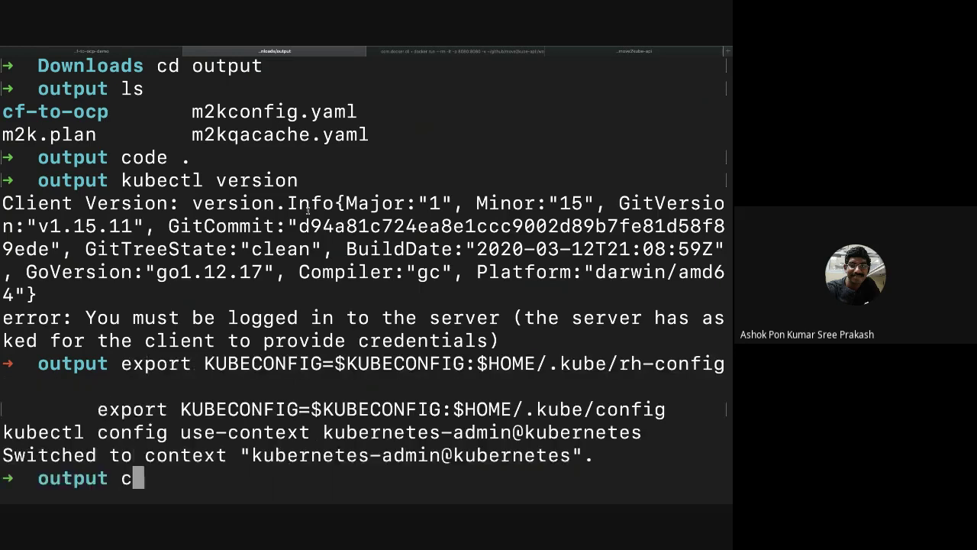
key(BackSpace)
key(ctrl+l)
text(kubectl version)
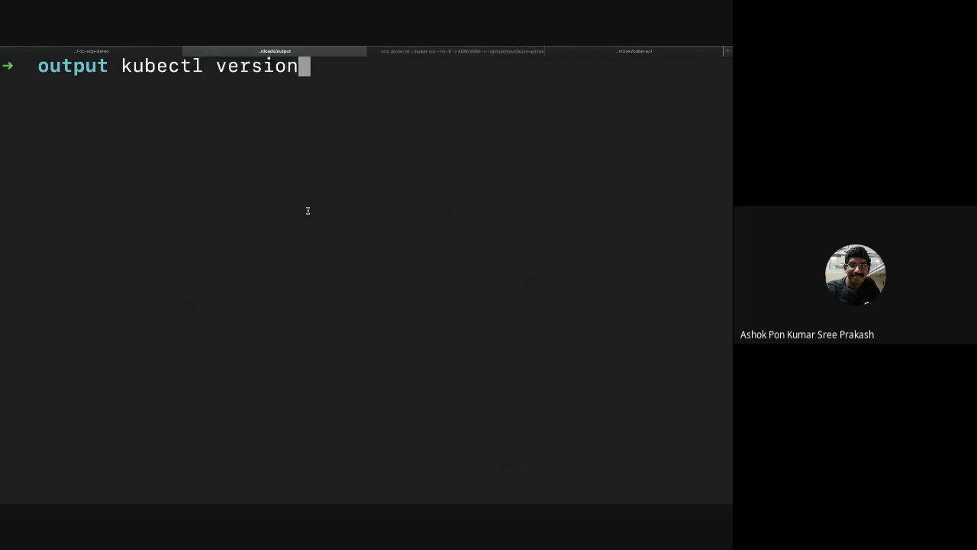
key(Return)
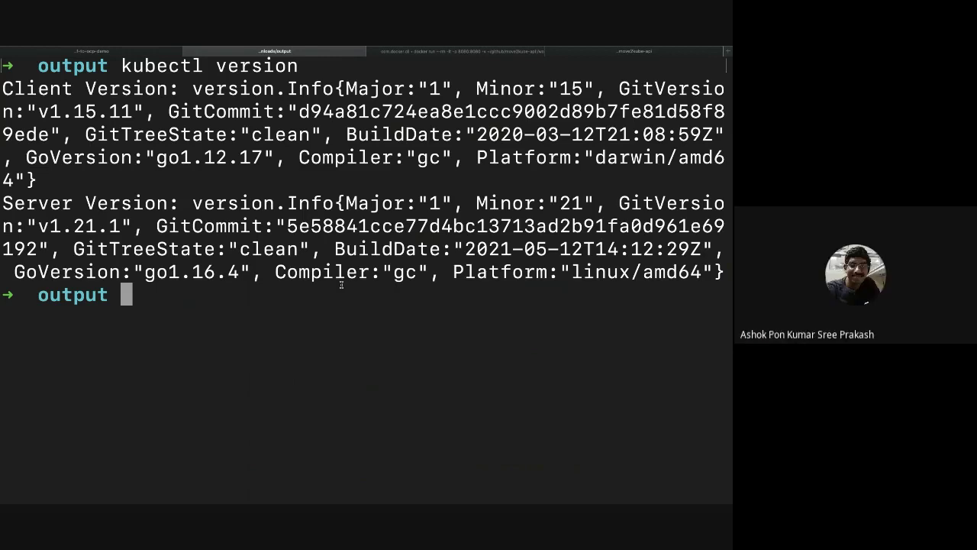
- List the generated output folder's contents with ls
text(kubec)
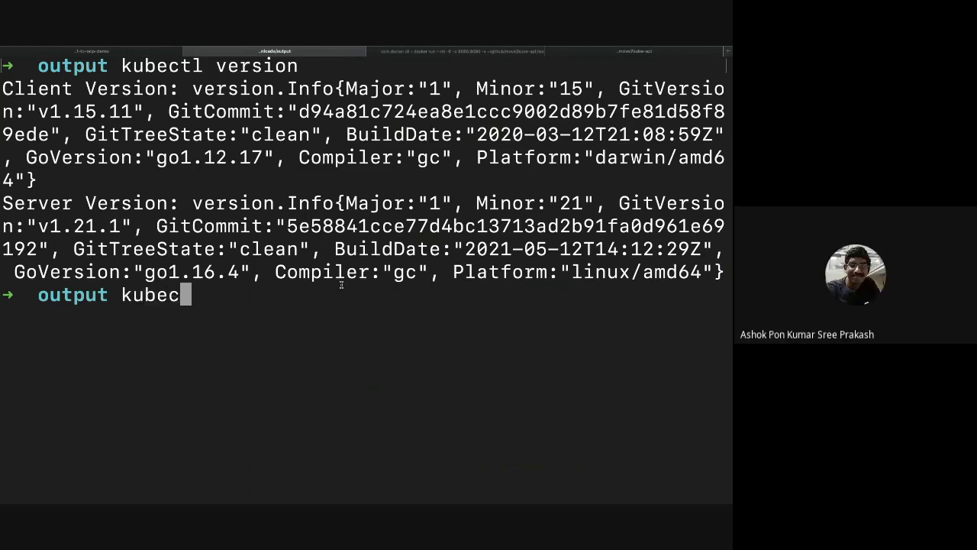
text(tl apply )
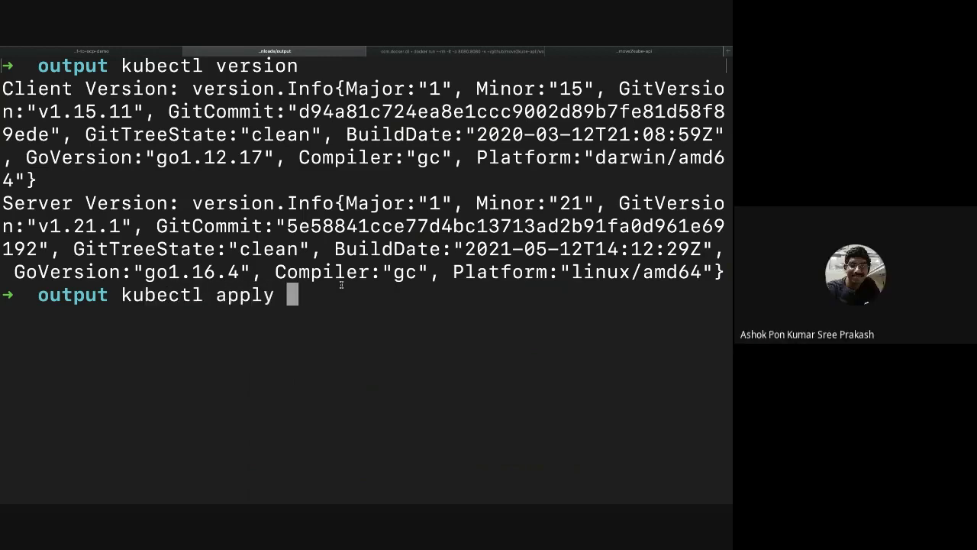
text(-f dep)
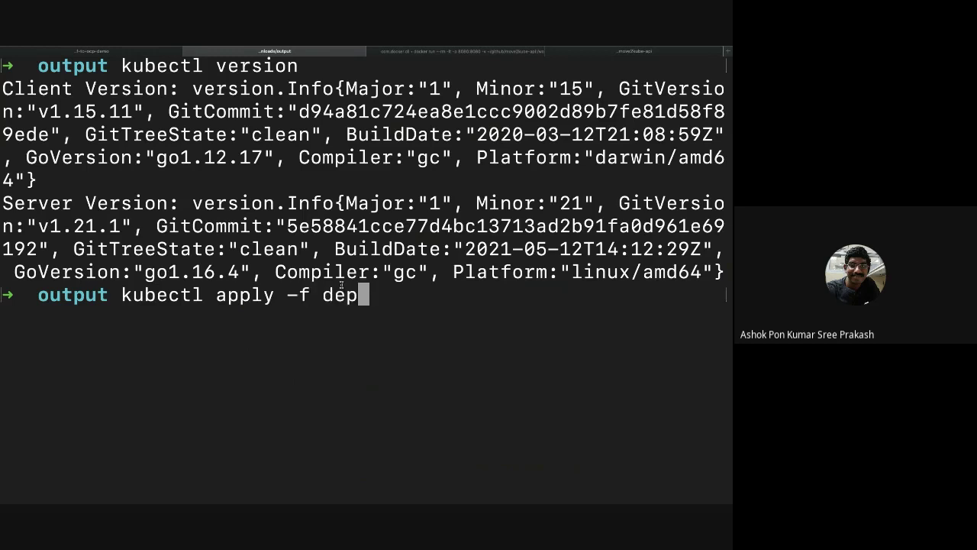
key(BackSpace)
key(BackSpace)
key(BackSpace)
key(BackSpace)
key(BackSpace)
key(BackSpace)
key(BackSpace)
key(BackSpace)
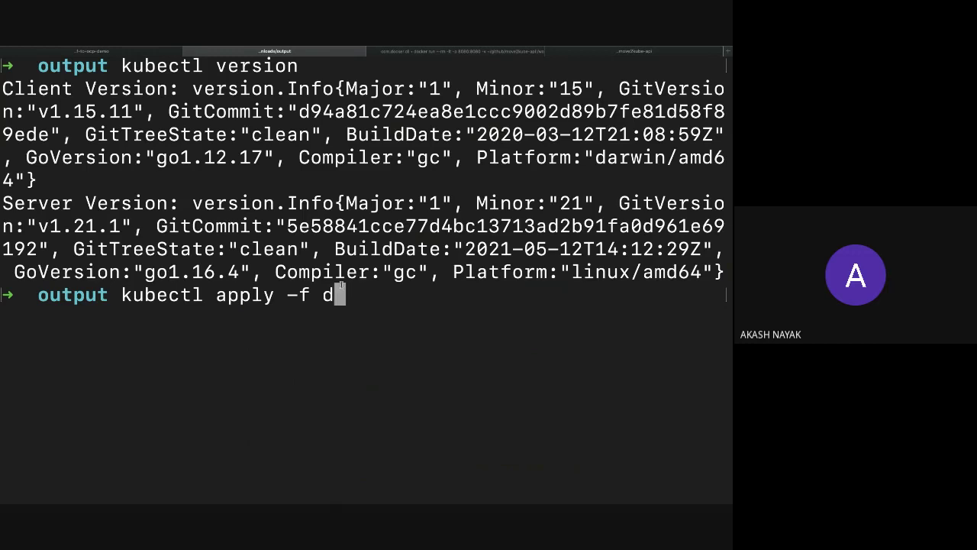
key(BackSpace)
key(BackSpace)
key(BackSpace)
key(BackSpace)
key(BackSpace)
key(BackSpace)
key(BackSpace)
key(BackSpace)
key(BackSpace)
key(BackSpace)
key(BackSpace)
key(BackSpace)
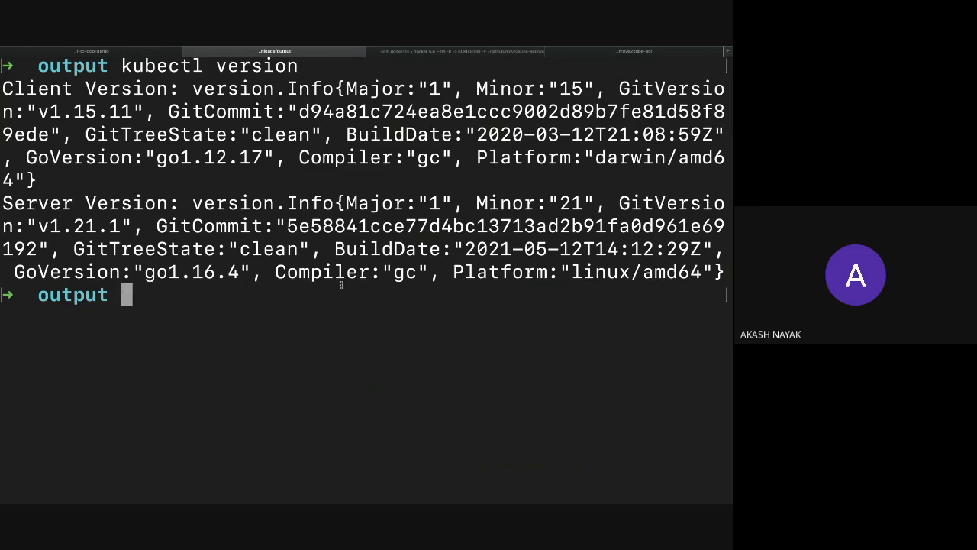
text(l)
key(BackSpace)
text(ls)
key(Return)
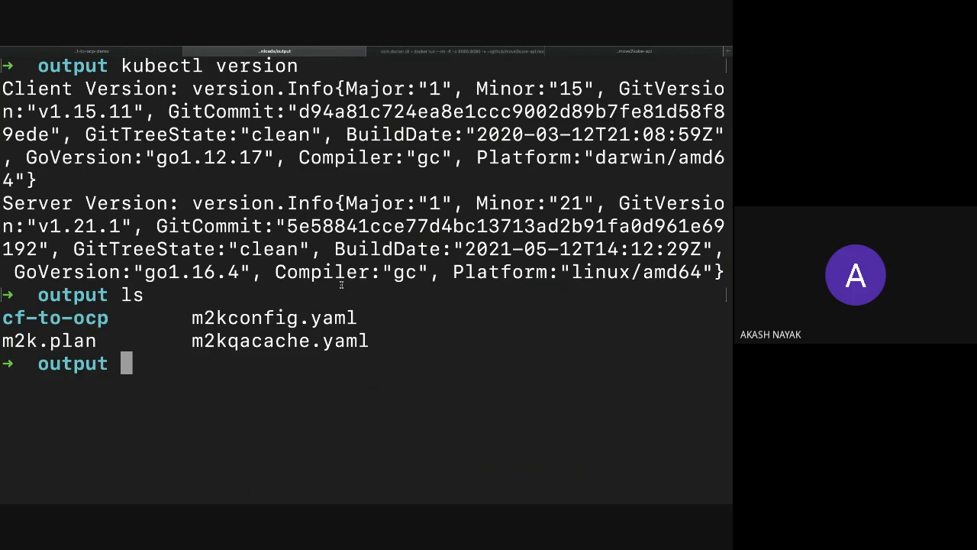
- Apply cf-to-ocp/deploy/yamls with kubectl apply -f to create the ingress and services
text(kubect)
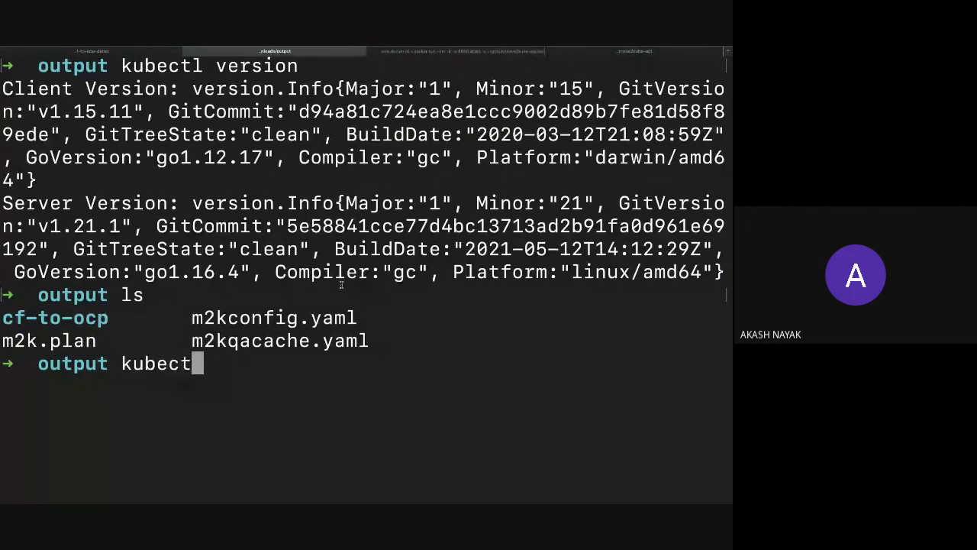
text(l appl)
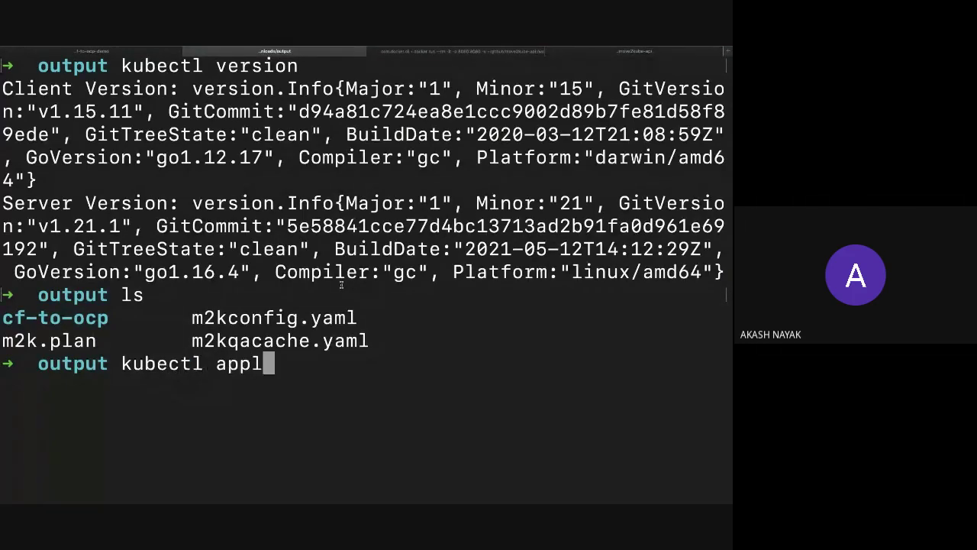
text(y -f )
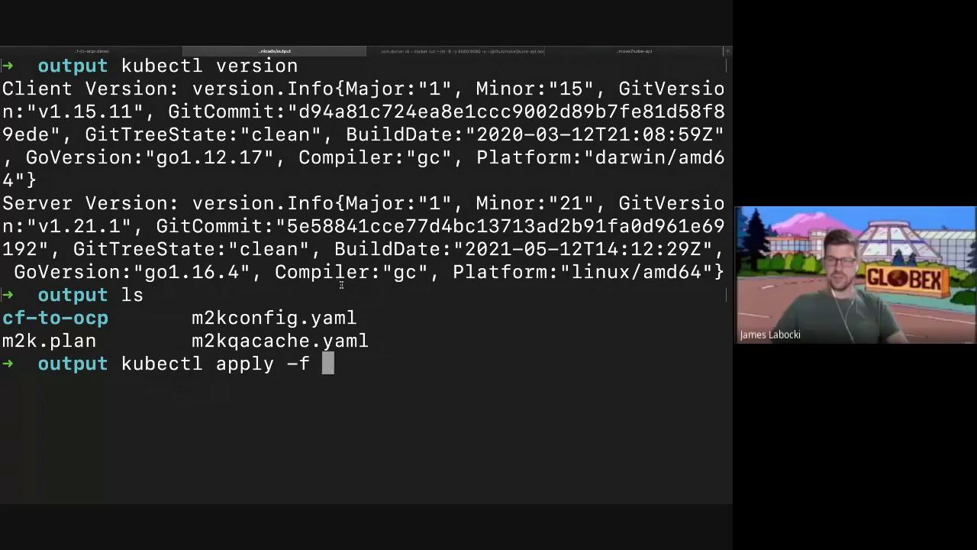
text(cf)
key(Tab)
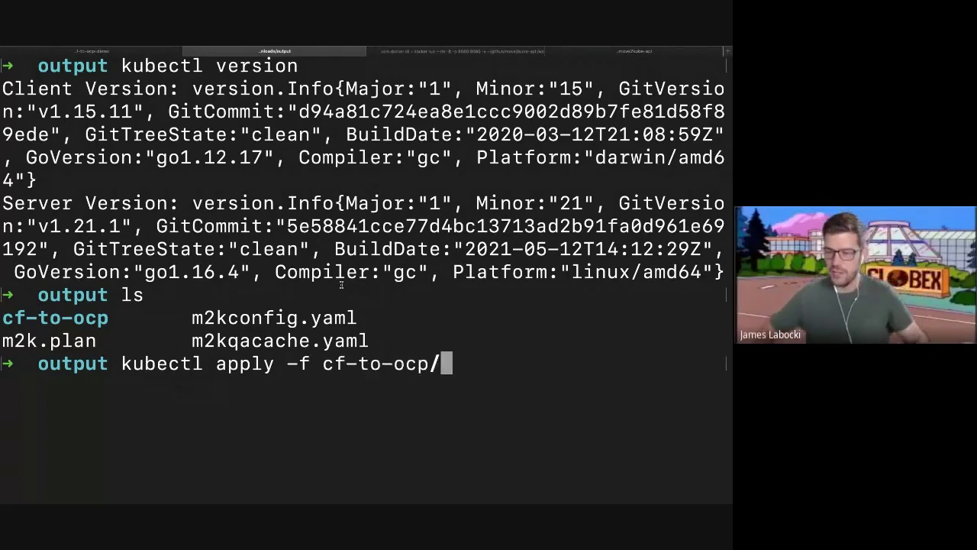
text(d)
key(Tab)
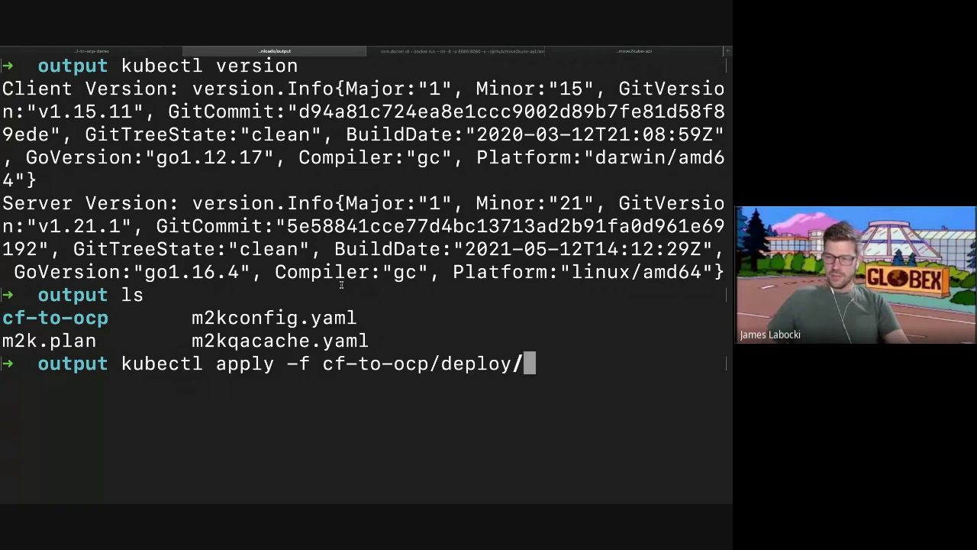
text(yamls)
key(Return)
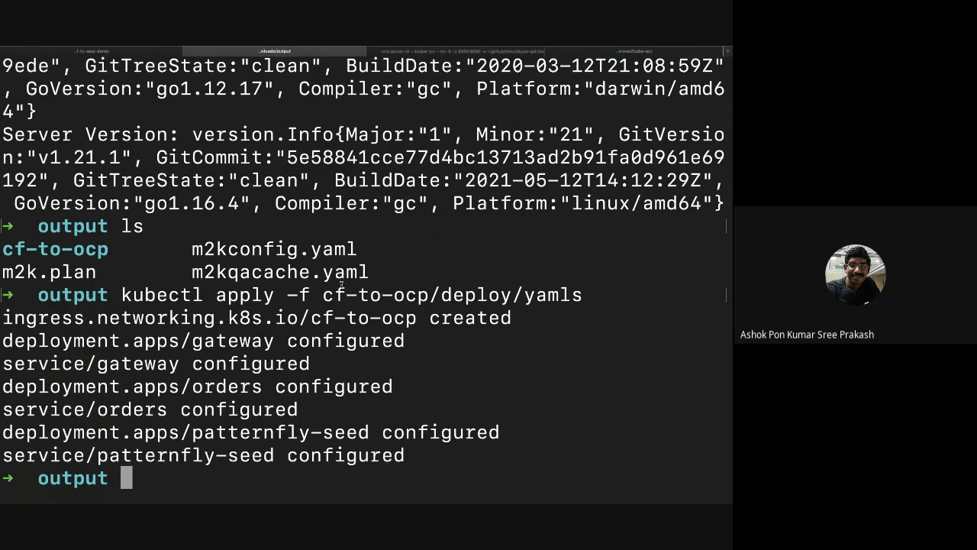
text(xc)
key(BackSpace)
key(BackSpace)
- Clear the terminal and confirm all six pods are running with kubectl get pods
text(clear)
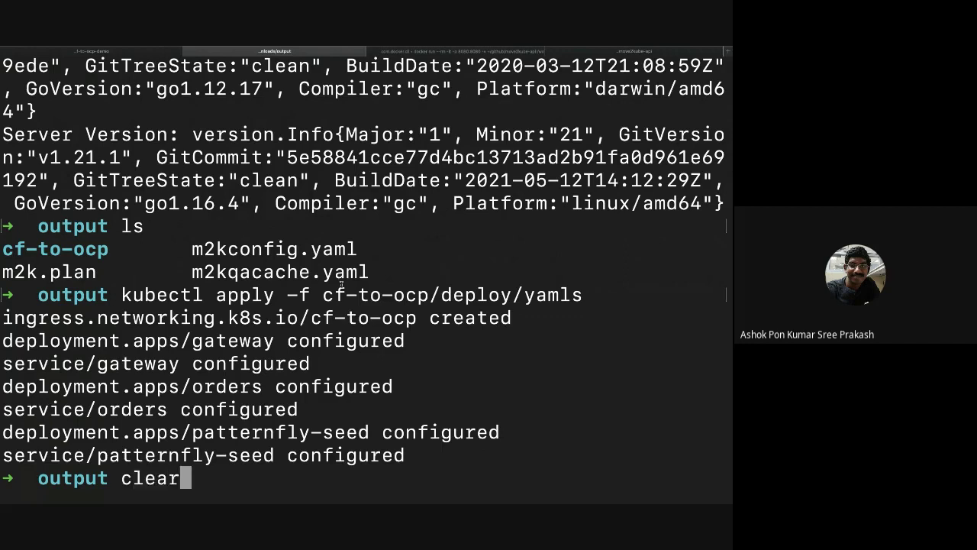
key(Return)
text(kube)
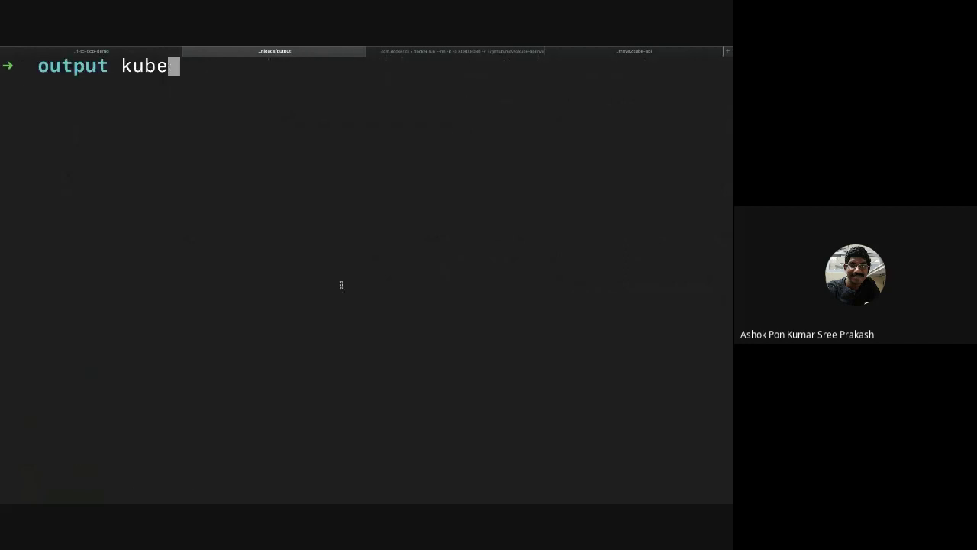
text(ctl get pods)
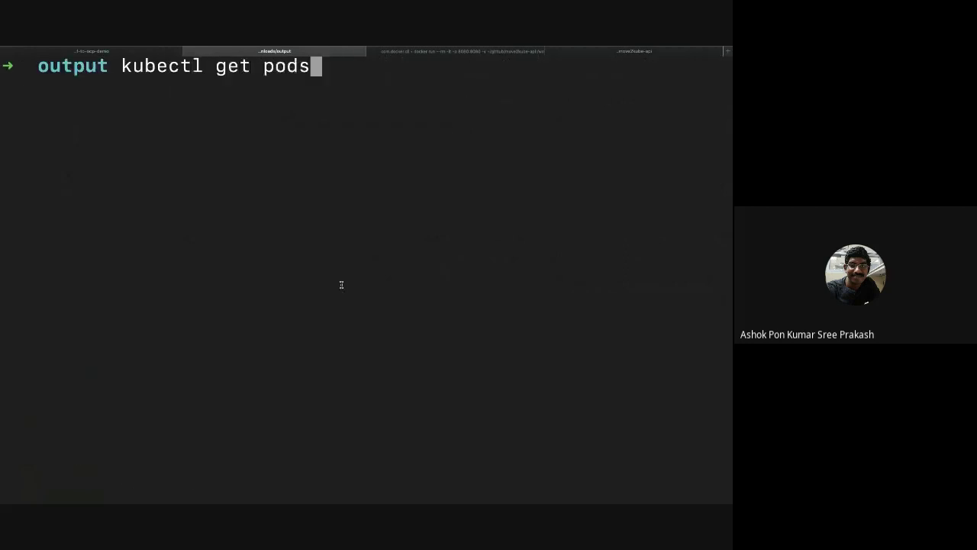
key(Return)
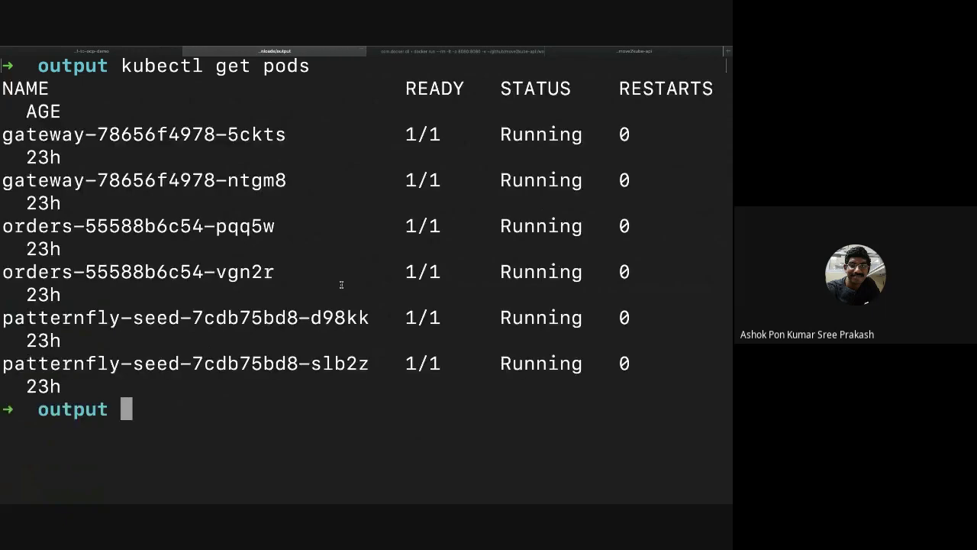
- List the cf-to-ocp ingress and its hosts with kubectl get ingress
text(clear)
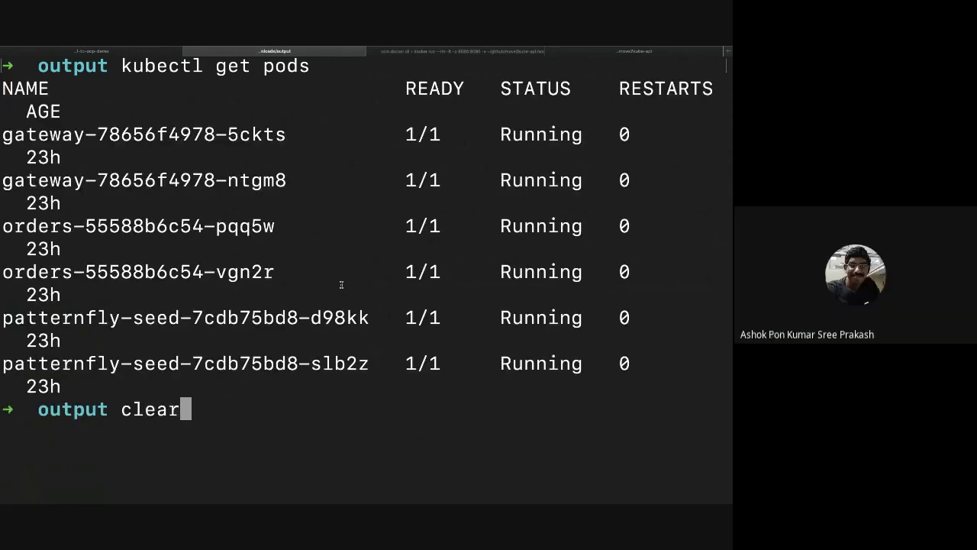
key(Return)
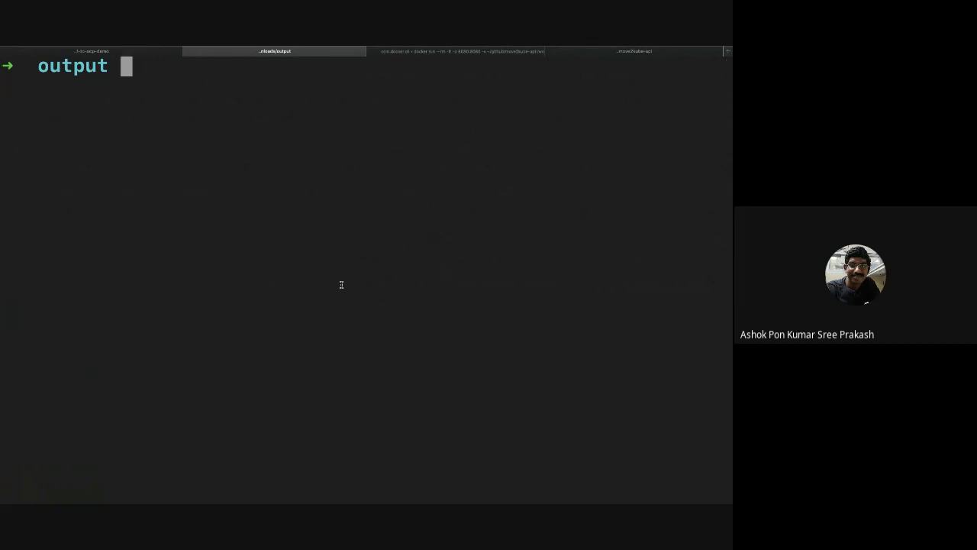
text(kubectl ge)
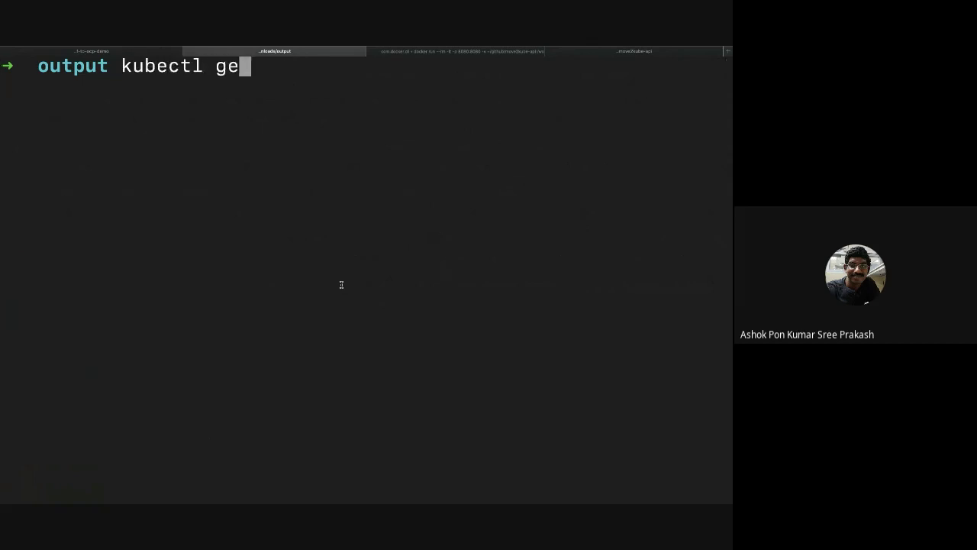
text(t ingress)
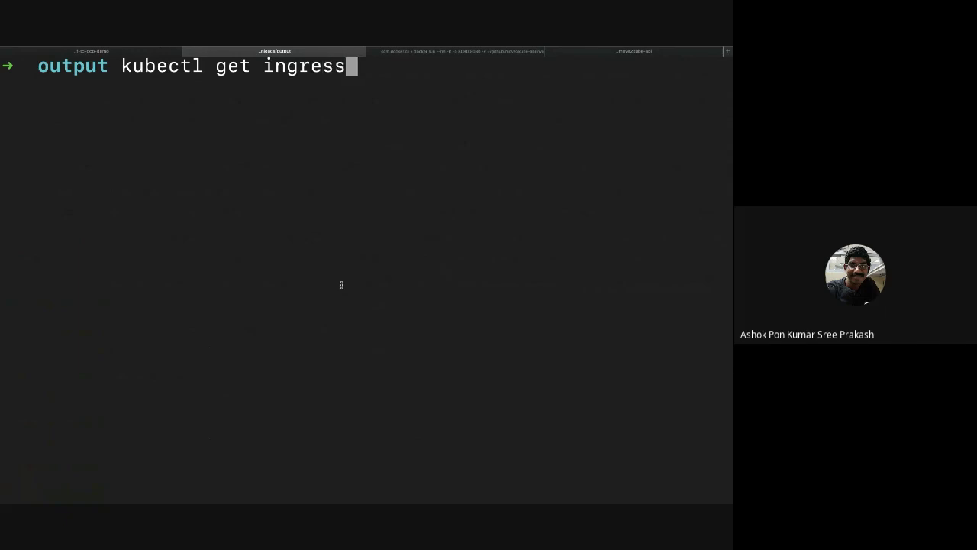
key(Return)
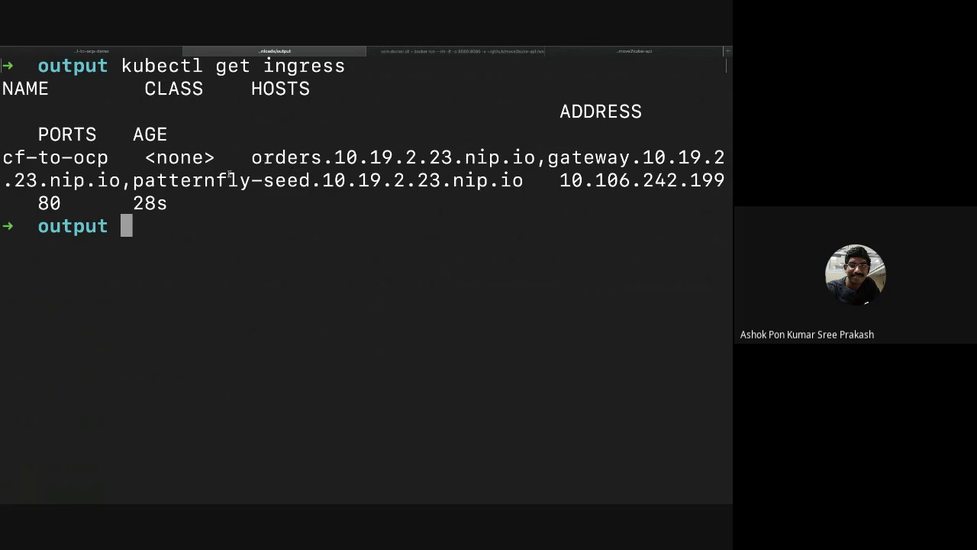
key(ctrl+Right)
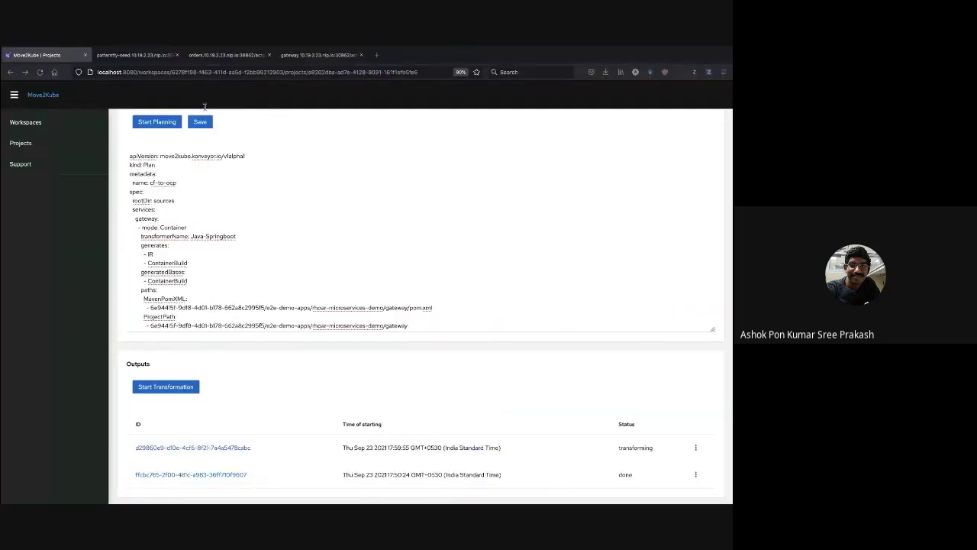
- Reload the patternfly-seed app and browse its Orders, Products and Customers lists
click(142, 55)
click(157, 72)
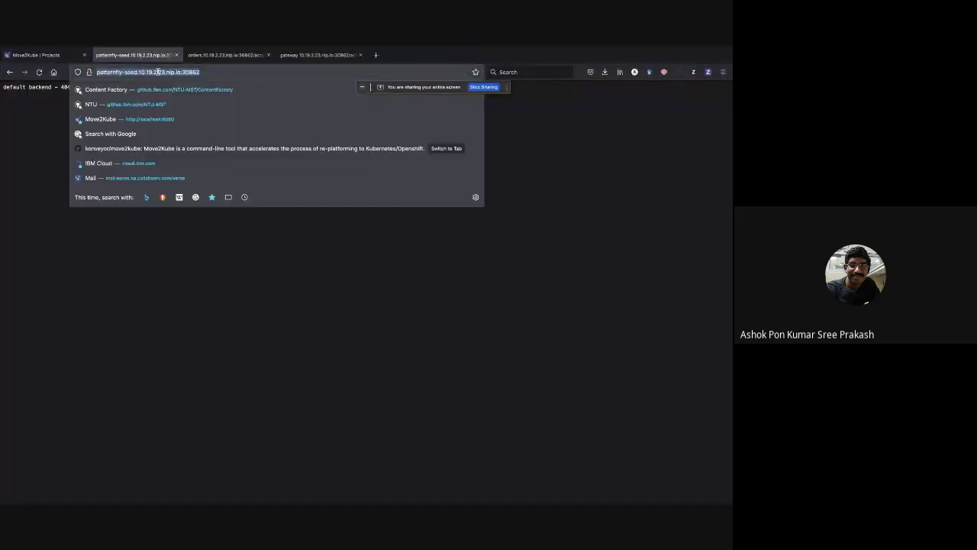
key(Return)
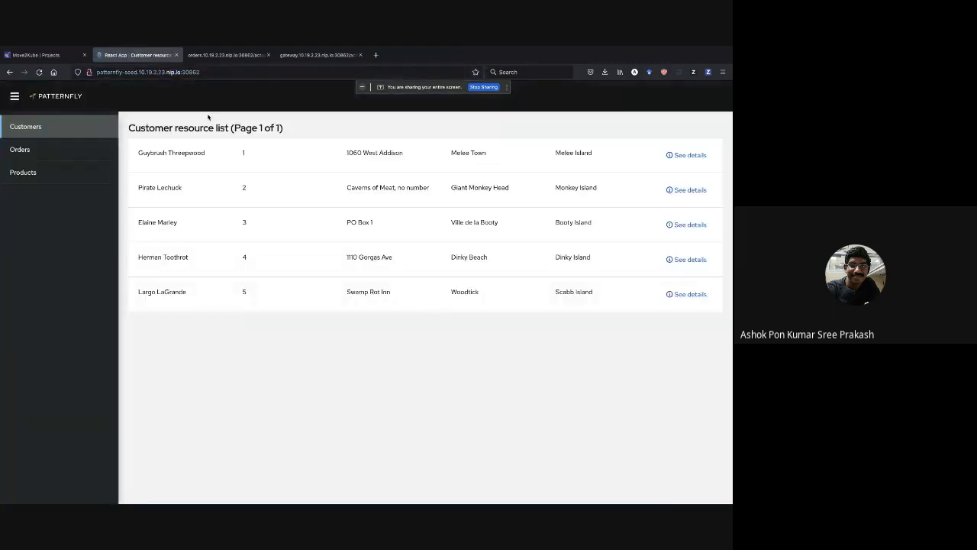
click(94, 154)
click(85, 174)
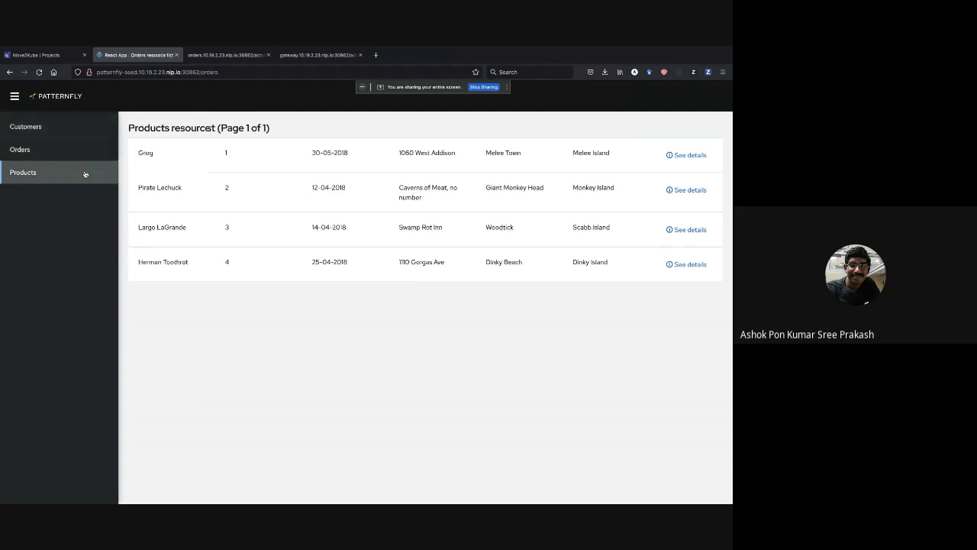
click(76, 130)
- Load the orders health page on port 30860 and check orders and gateway report UP
click(216, 58)
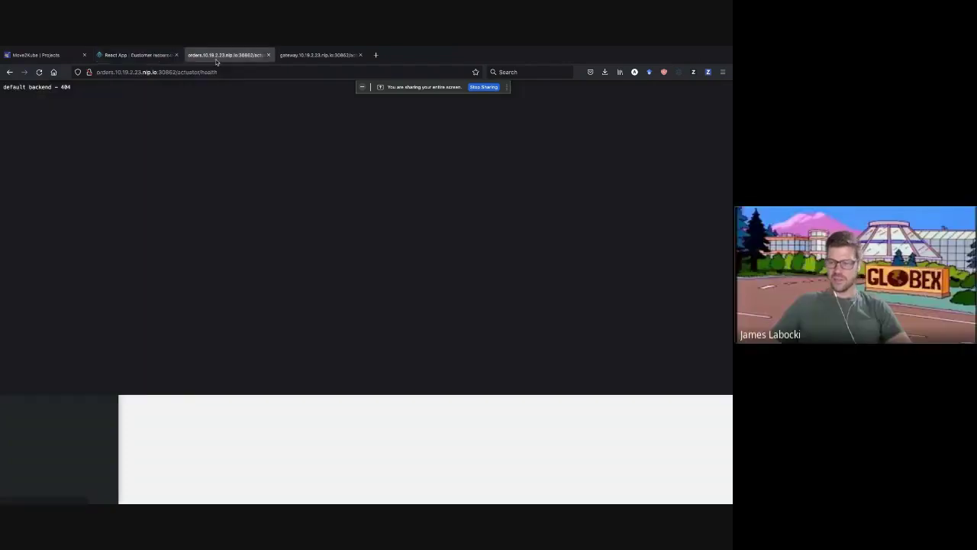
click(209, 72)
key(BackSpace)
text(0)
key(Return)
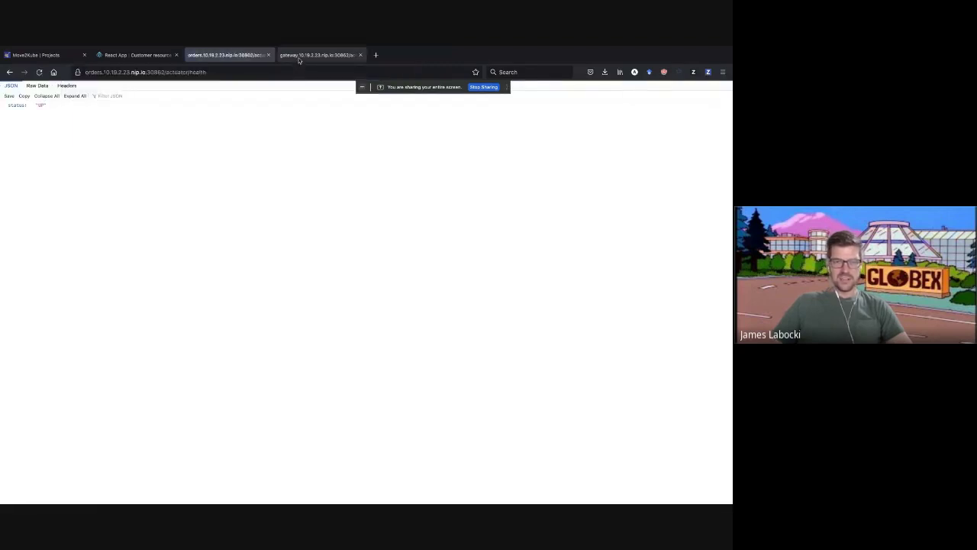
click(299, 60)
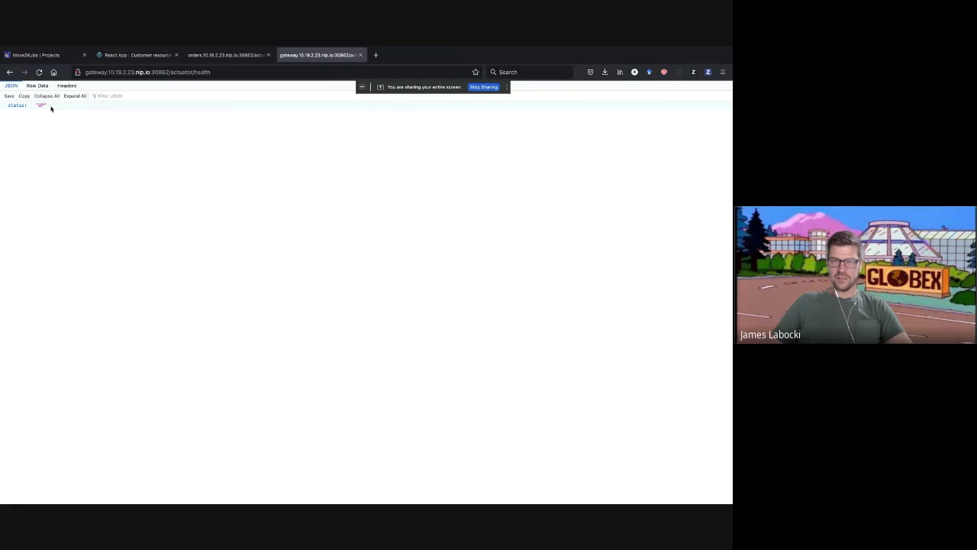
drag(51, 107, 6, 107)
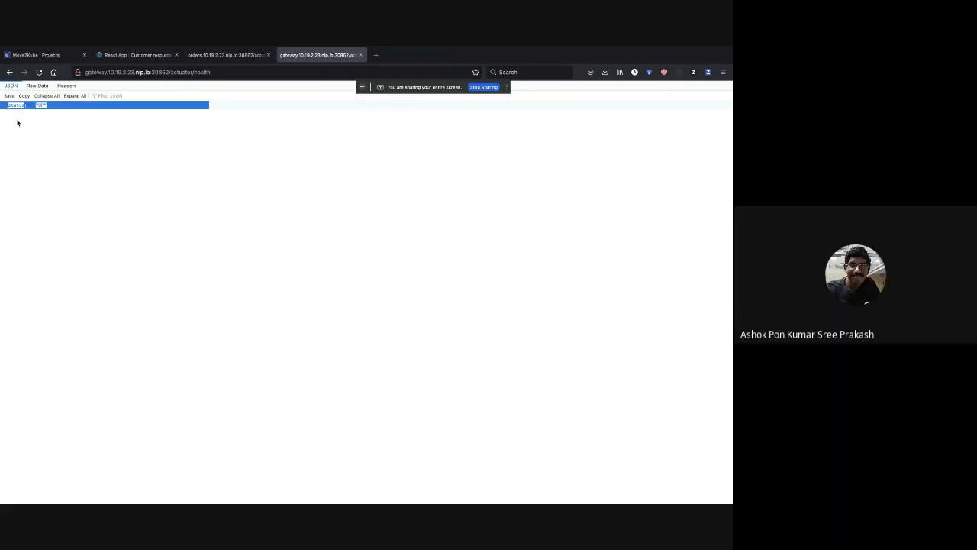
key(ctrl+Left)
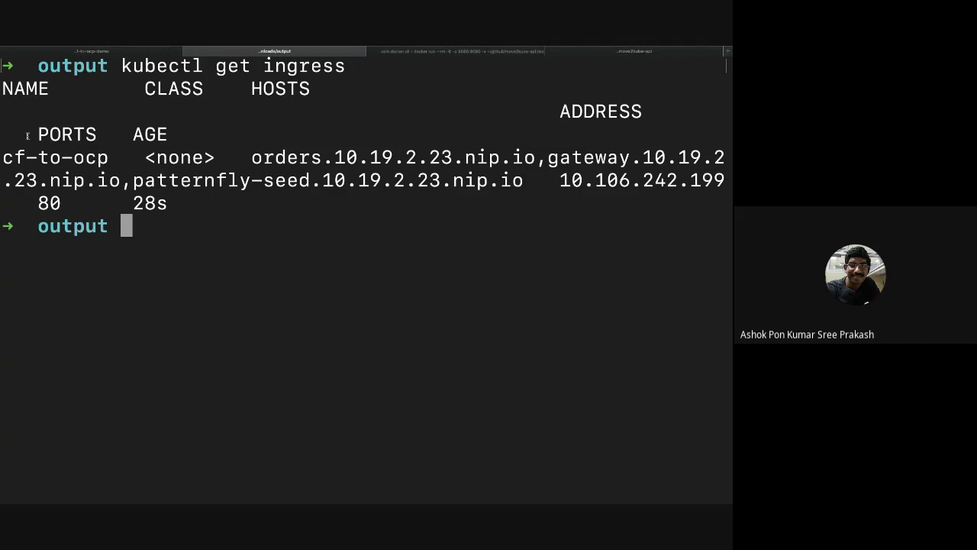
- Collapse yamls, expand deploy/cicd/tekton and widen the Explorer to show full file names
key(ctrl+Left)
scroll(97, 159, up, 1)
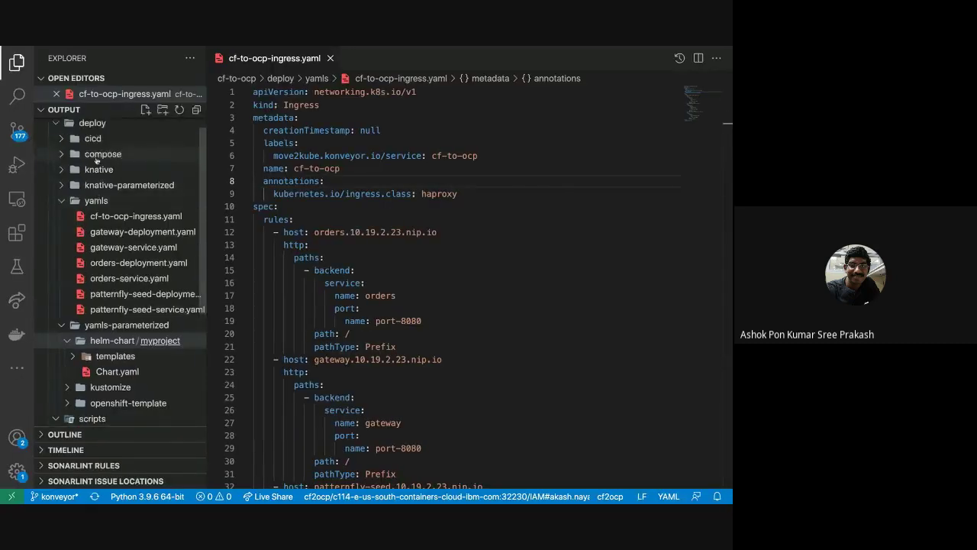
scroll(97, 159, up, 1)
click(86, 218)
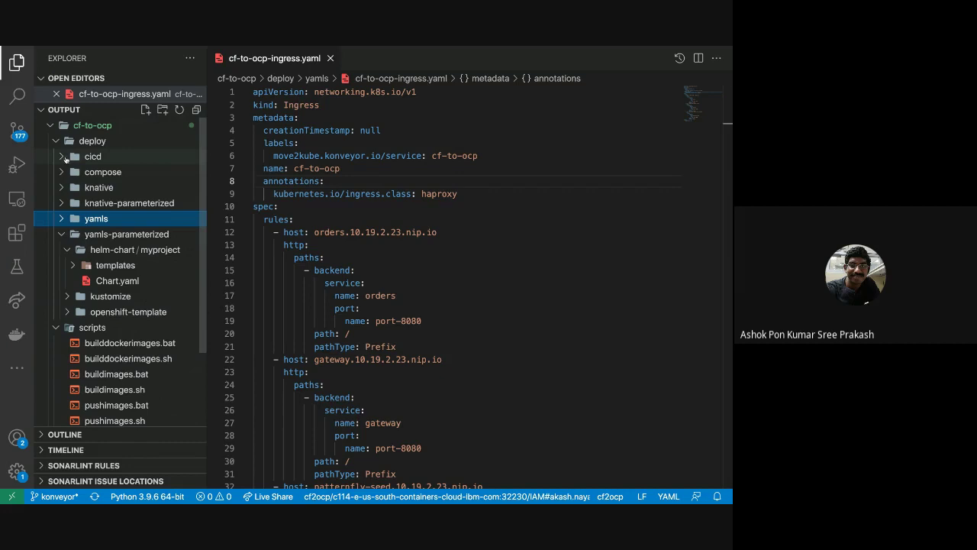
click(80, 157)
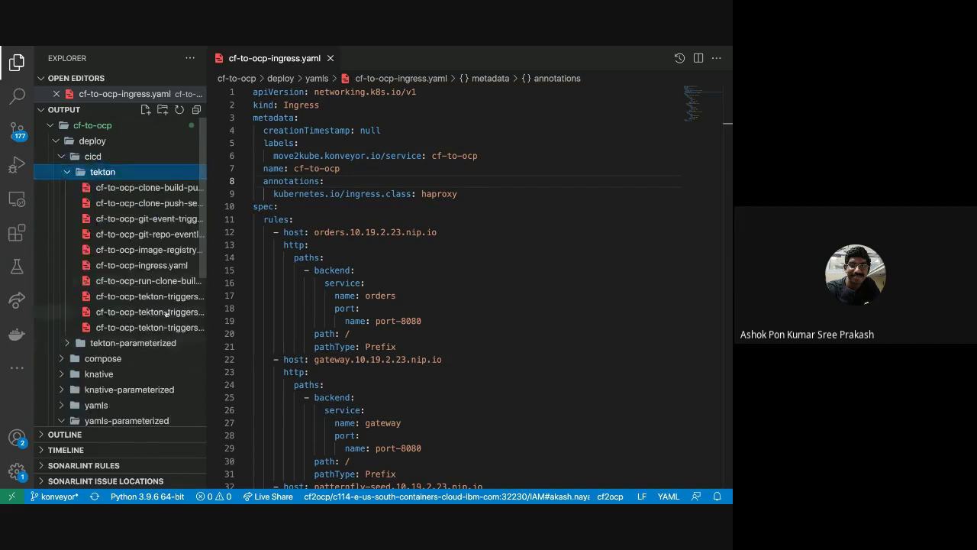
drag(206, 284, 279, 276)
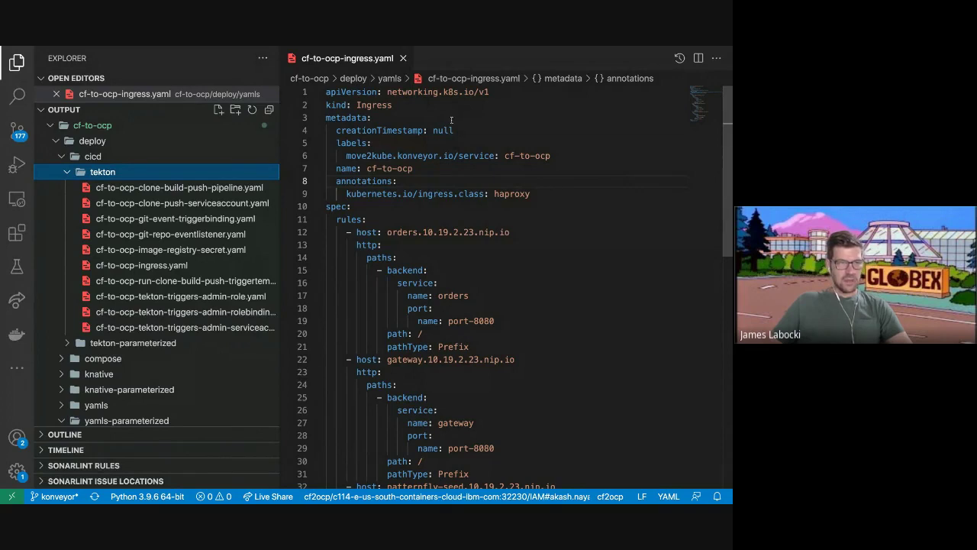
key(alt+Tab)
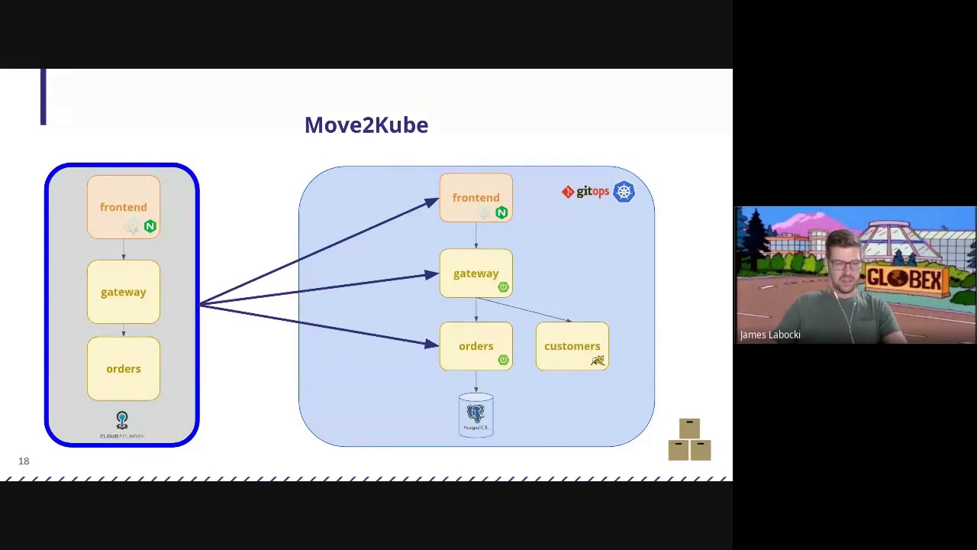
- Advance through the Modernizing the Retail Application slide to the Forklift slide (19 and 20)
key(Right)
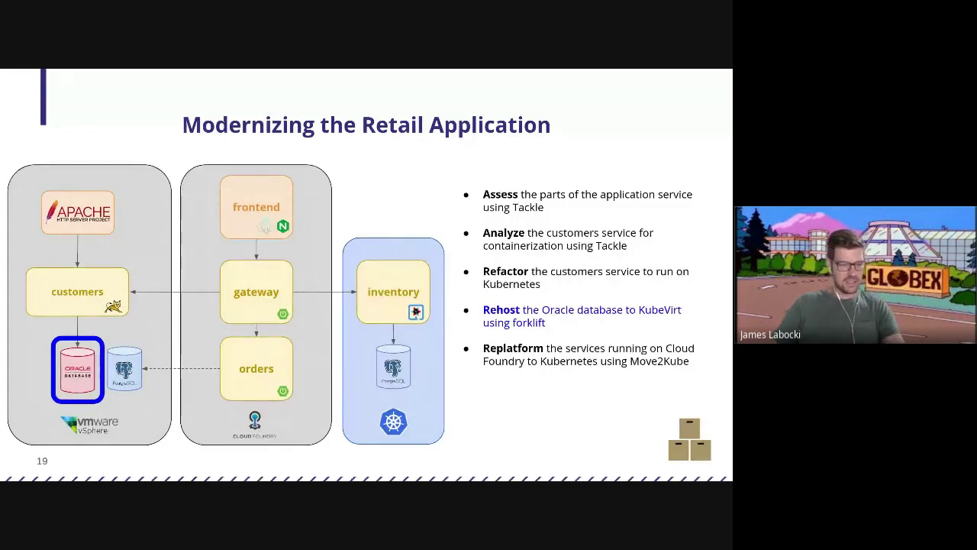
key(Right)
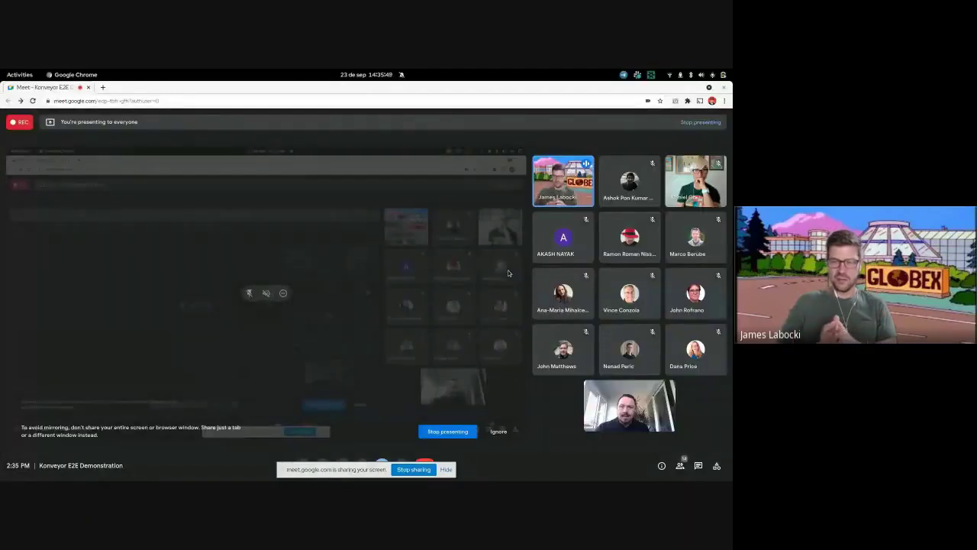
- Switch to the Chrome window showing Forklift's Providers page
key(alt+Tab)
key(alt+grave)
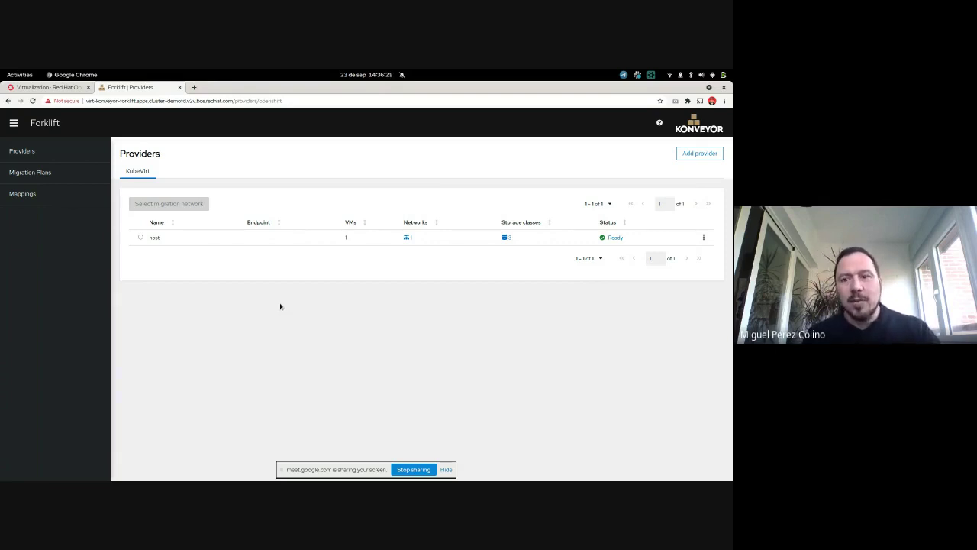
- Begin a VMware provider named vcenter with host vcenter.v2v.bos.redhat.com
click(699, 155)
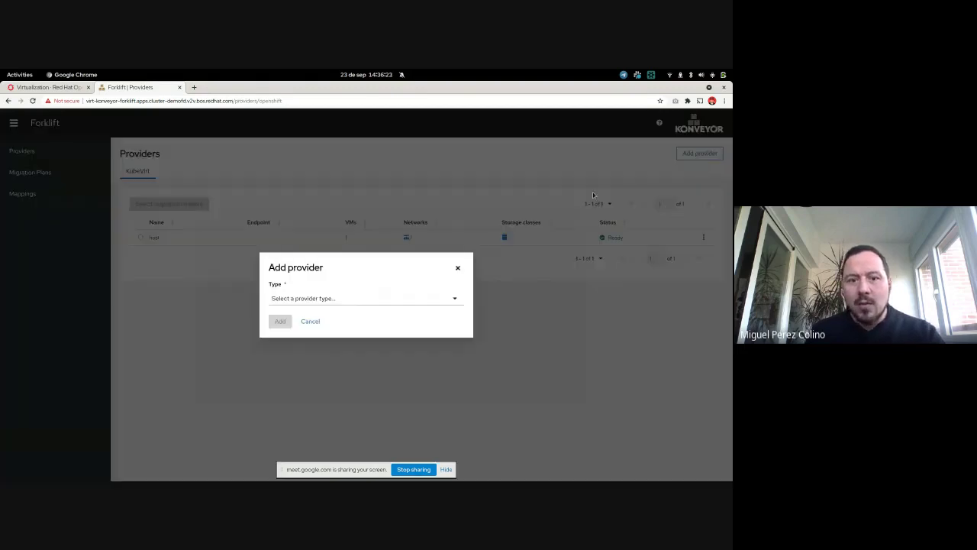
click(448, 296)
click(378, 320)
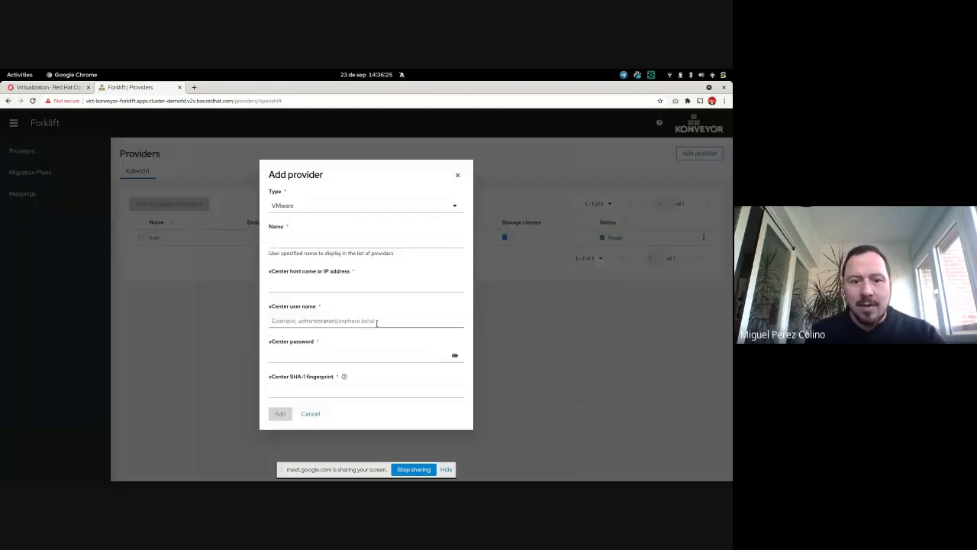
click(339, 241)
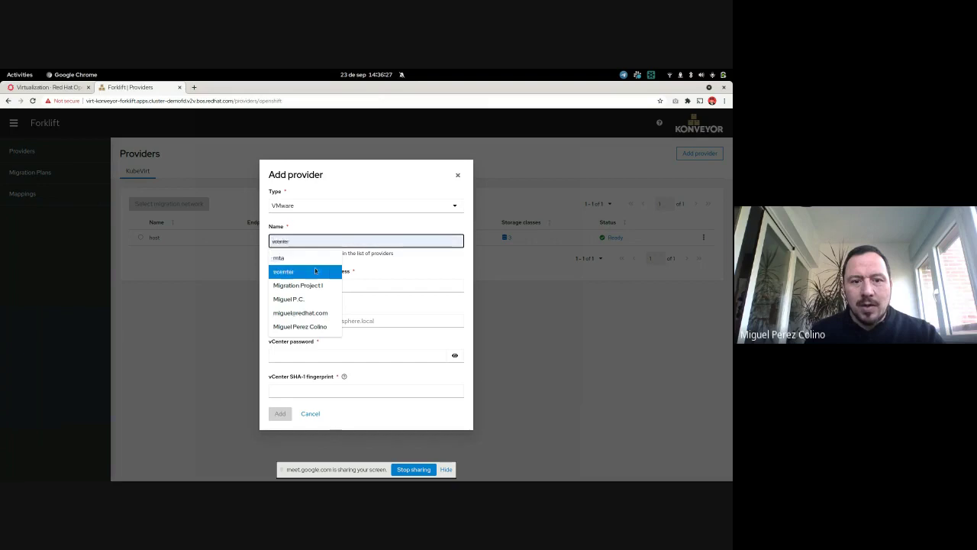
click(316, 272)
click(308, 288)
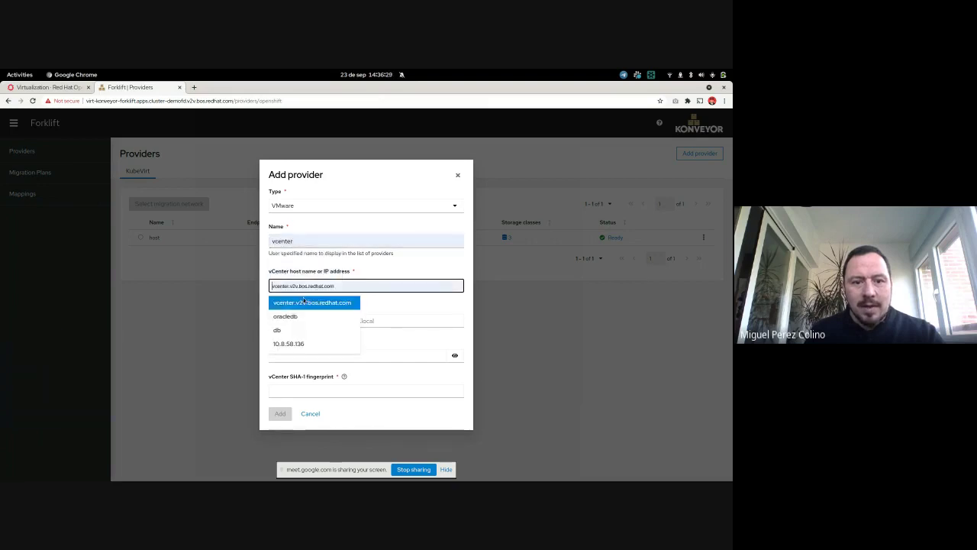
click(306, 302)
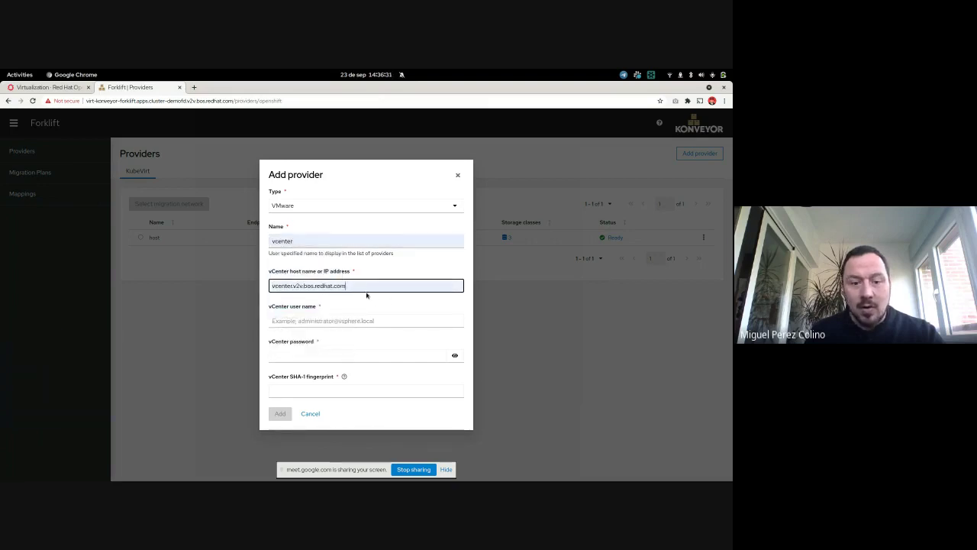
- Enter the administrator user name, password and SHA-1 fingerprint, then add the provider
click(346, 320)
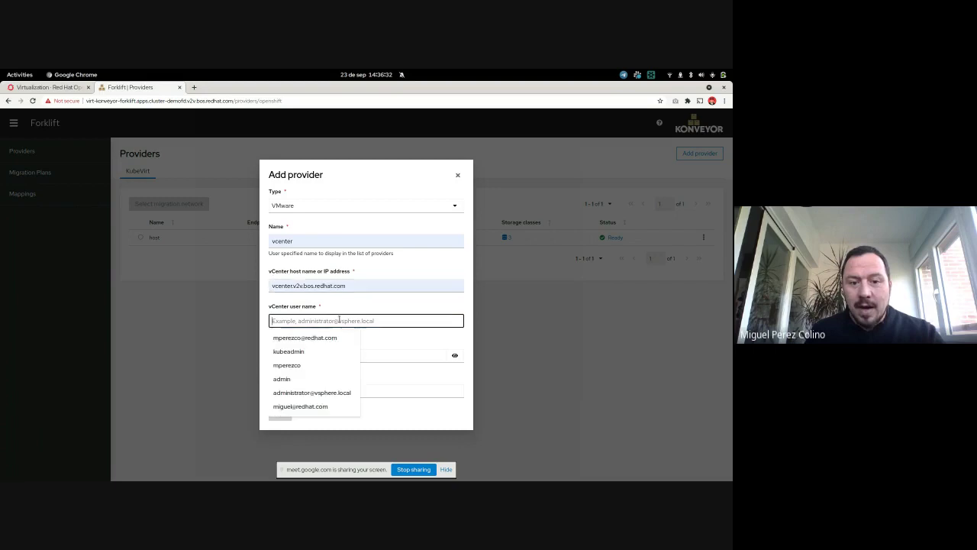
click(306, 392)
click(319, 355)
text(•)
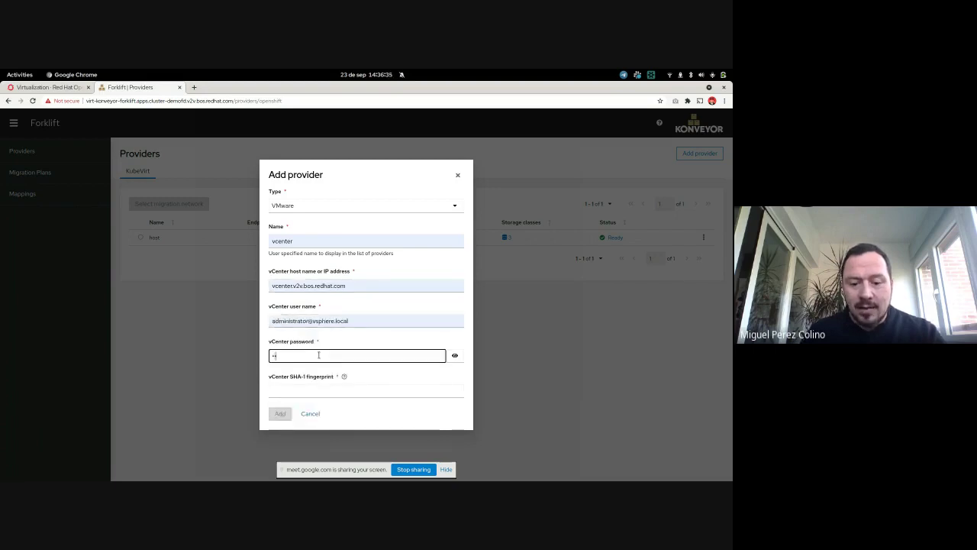
text(••••)
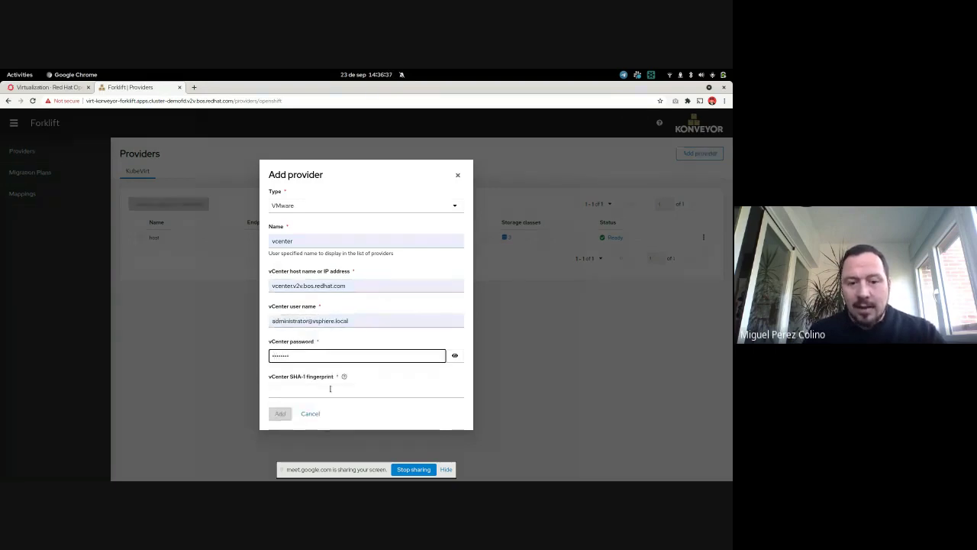
click(330, 389)
click(329, 404)
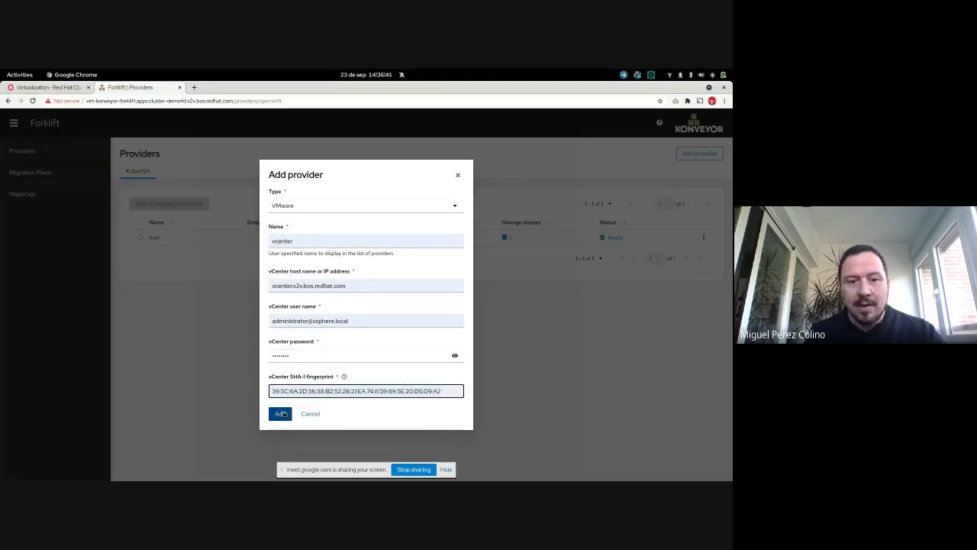
click(282, 414)
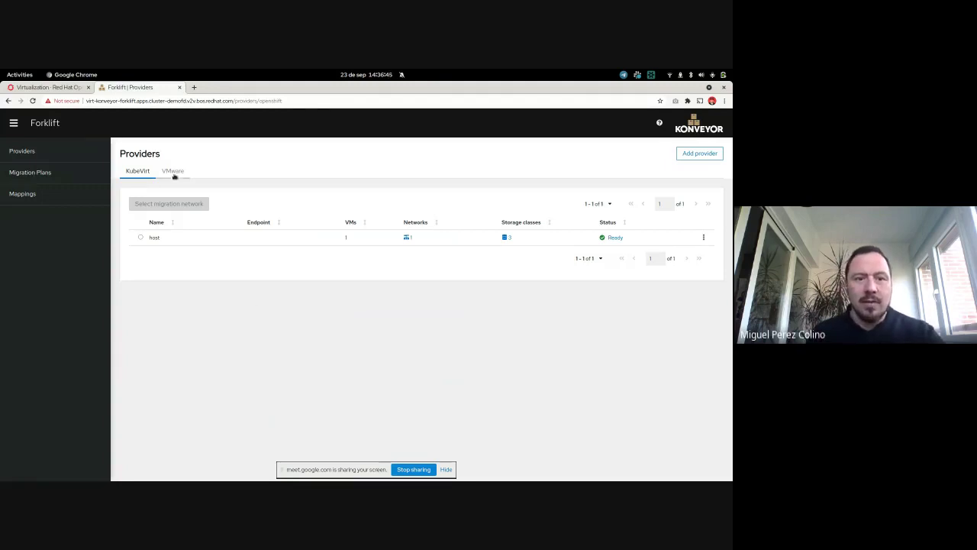
- Check the vcenter provider is Ready with two ESXi hosts, then go to Migration Plans
click(175, 172)
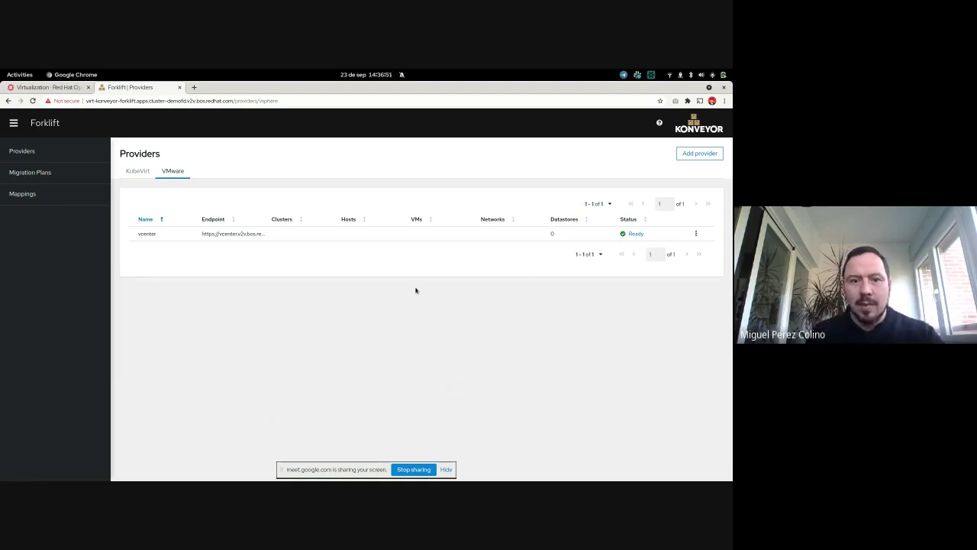
click(137, 172)
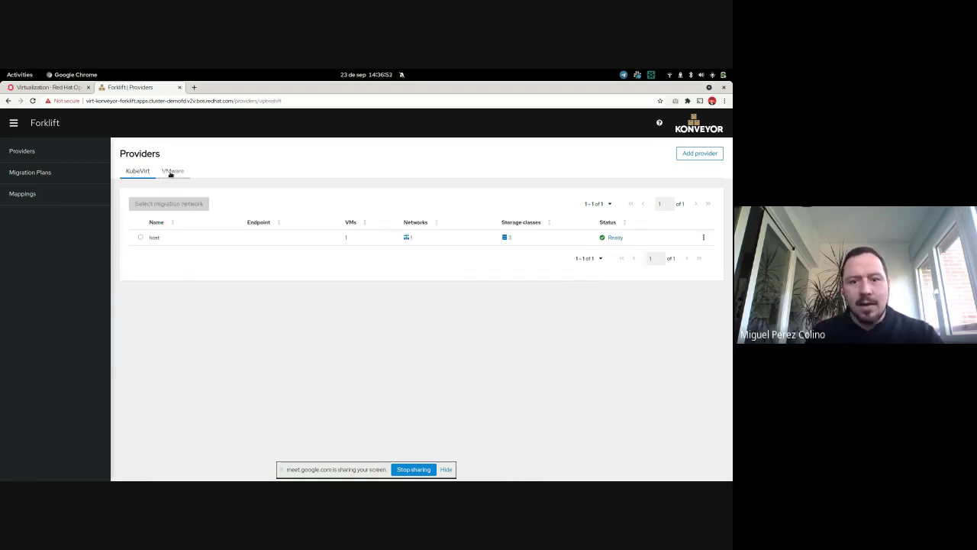
click(171, 173)
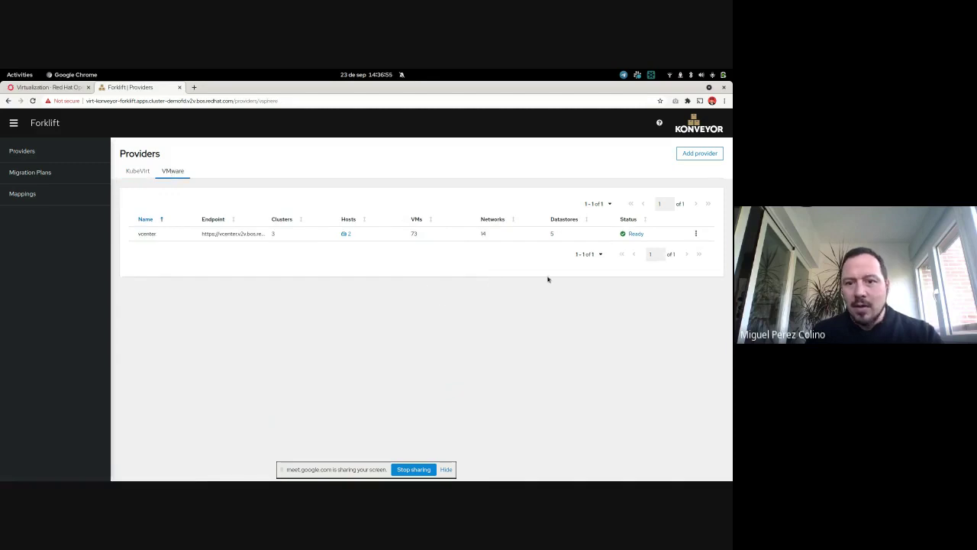
click(346, 234)
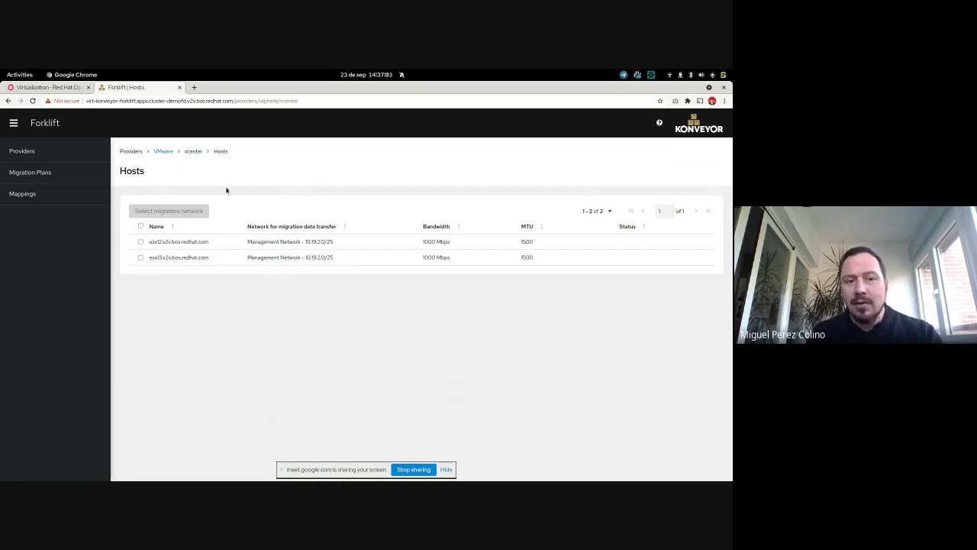
click(166, 151)
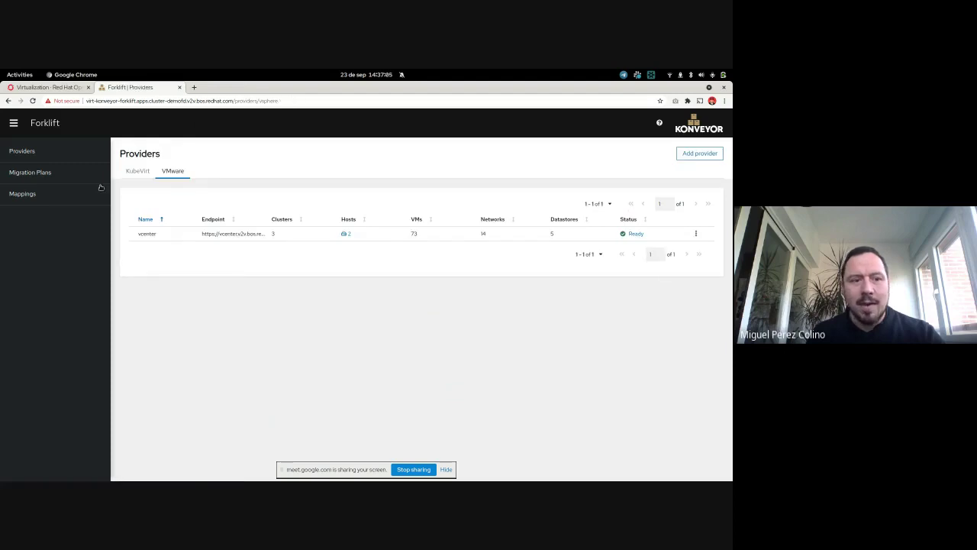
click(64, 174)
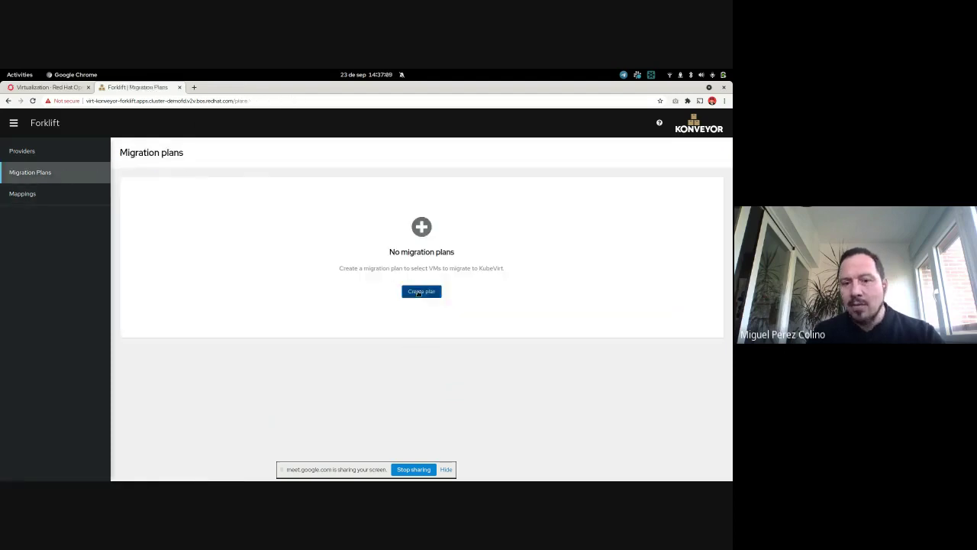
- Create a plan named globex-retail-plan with description 'Let's migrate Retail'
click(420, 291)
click(319, 251)
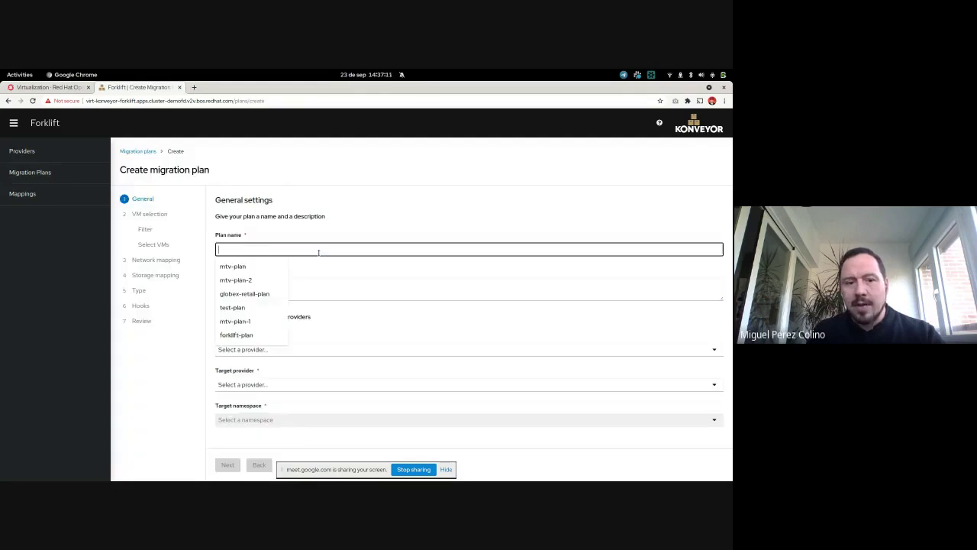
click(266, 293)
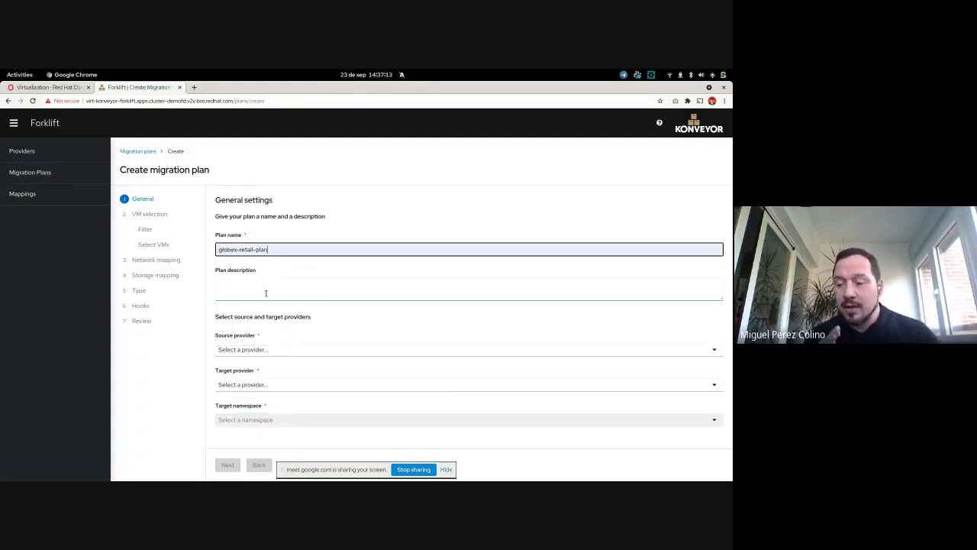
click(266, 293)
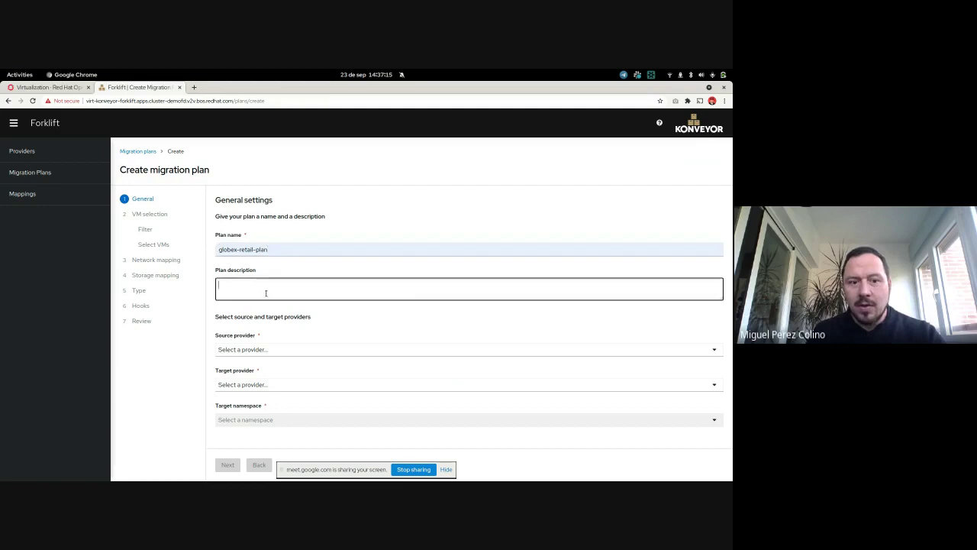
text(Let's migrate R)
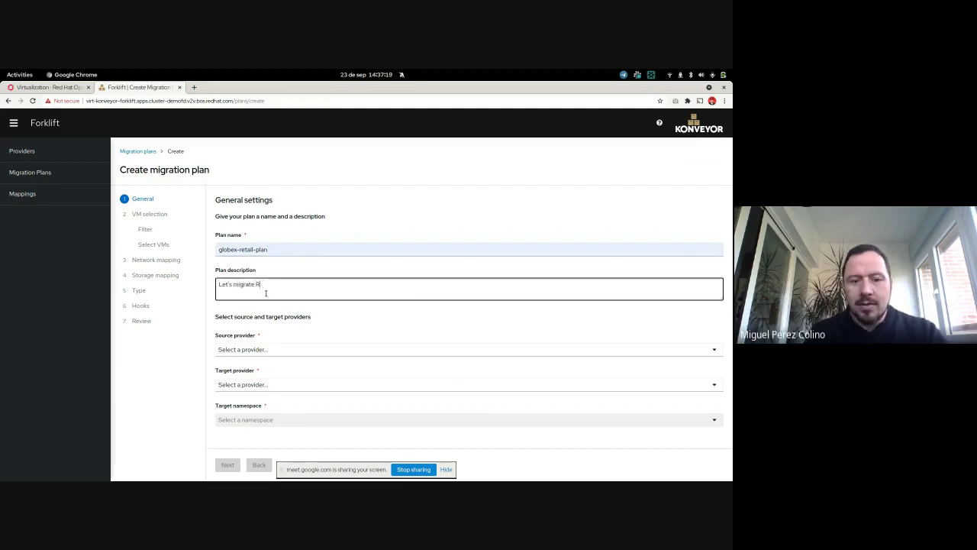
text(etail)
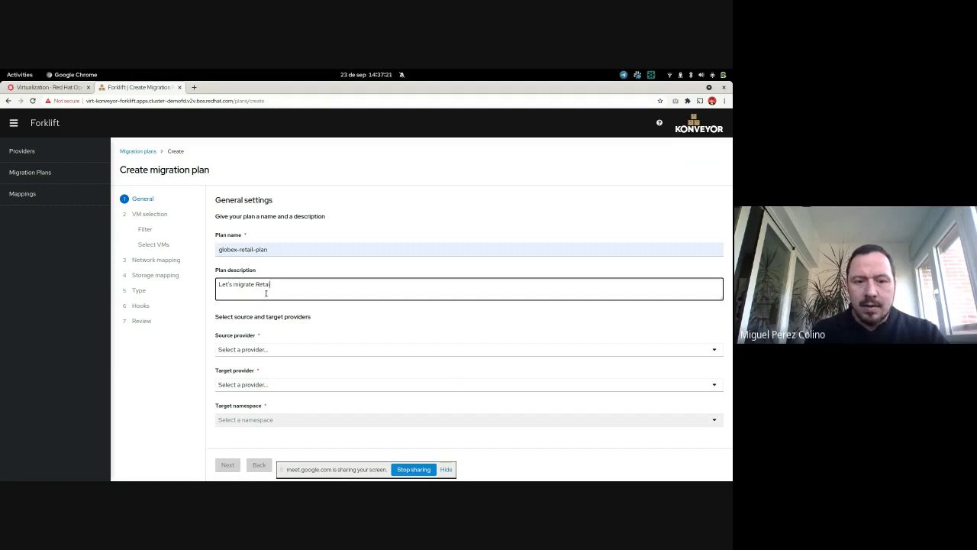
- Set source vcenter, target host and namespace globex-retail, then continue to VM filtering
click(254, 349)
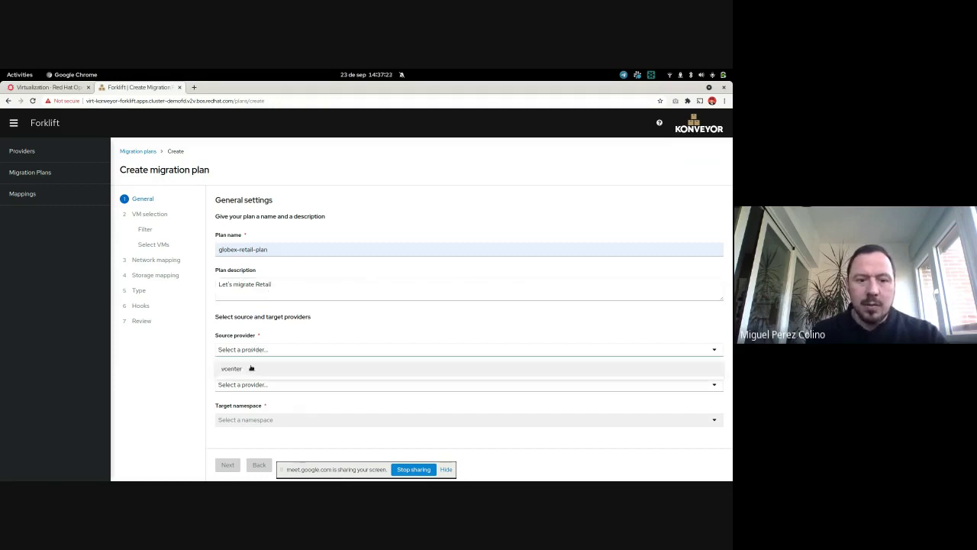
click(251, 372)
click(246, 386)
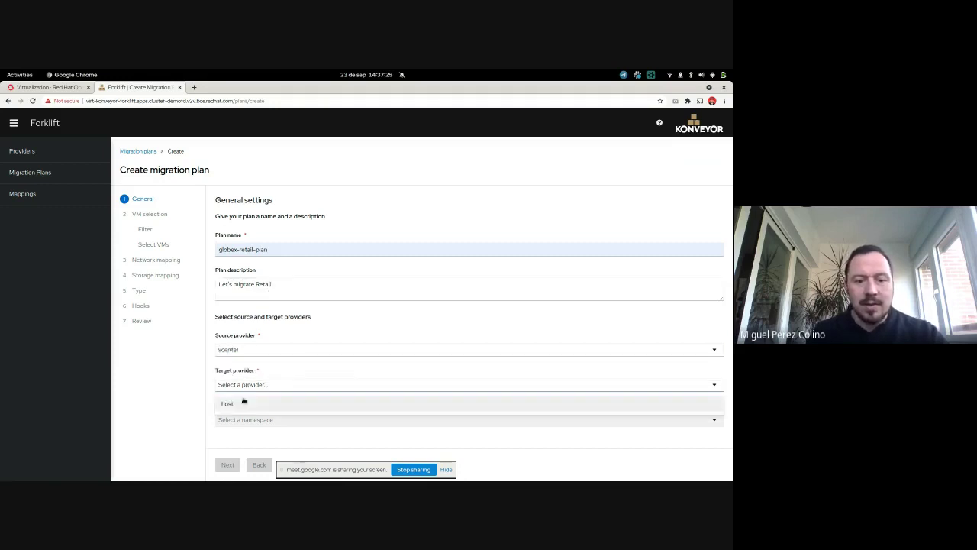
click(244, 406)
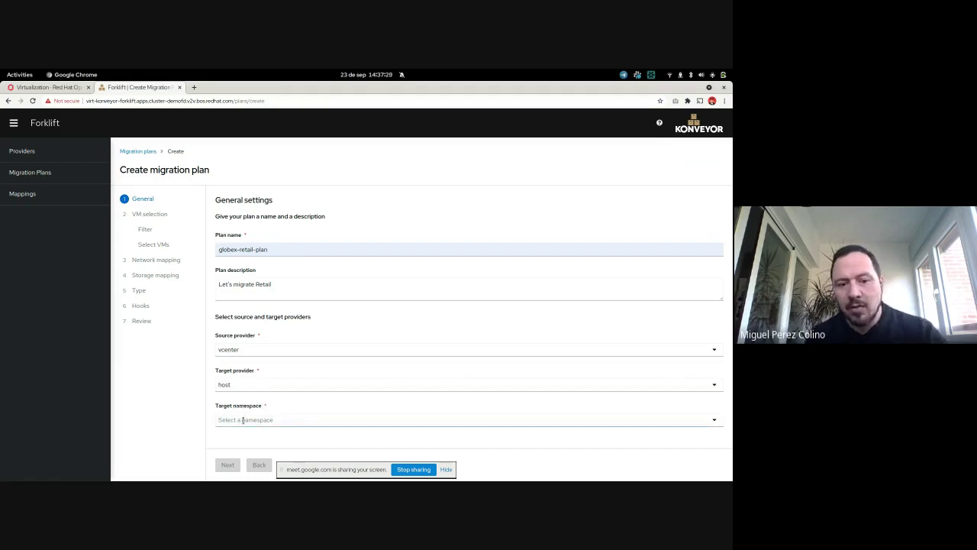
click(243, 420)
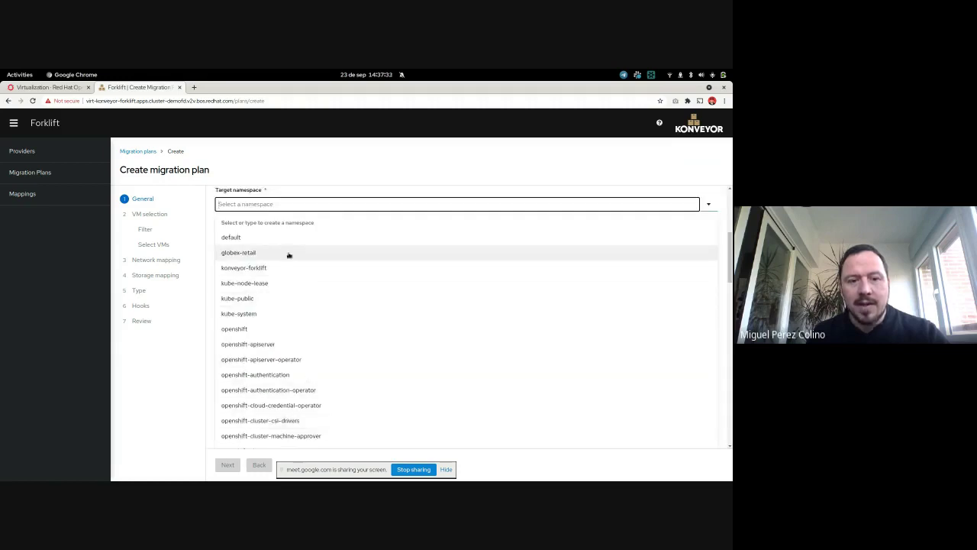
click(287, 253)
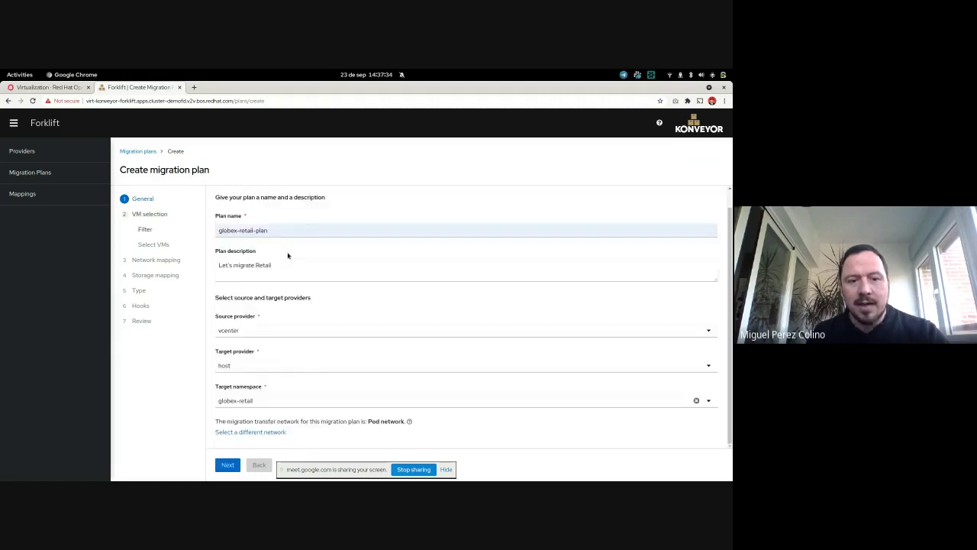
click(229, 465)
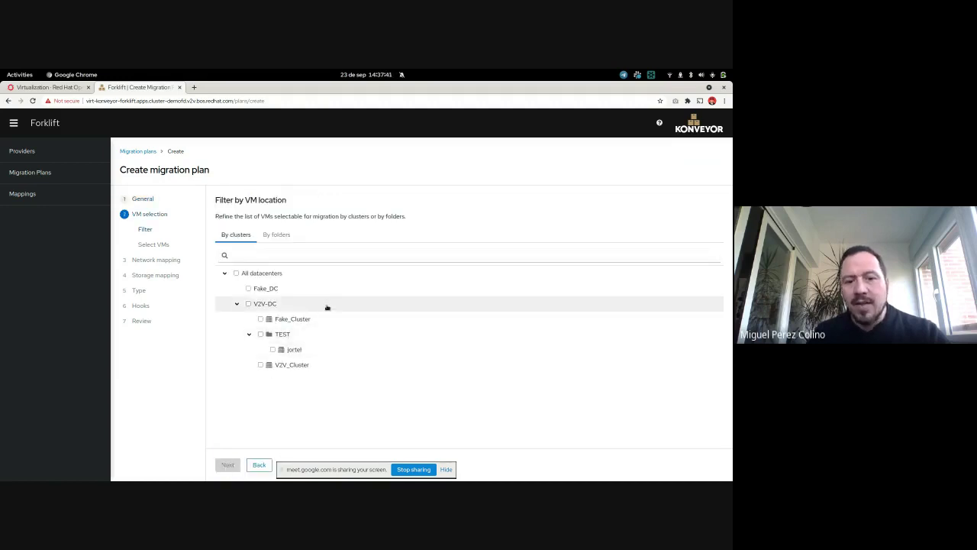
- Filter to the V2V-DC datacenter and continue to its 67 selectable VMs
click(242, 304)
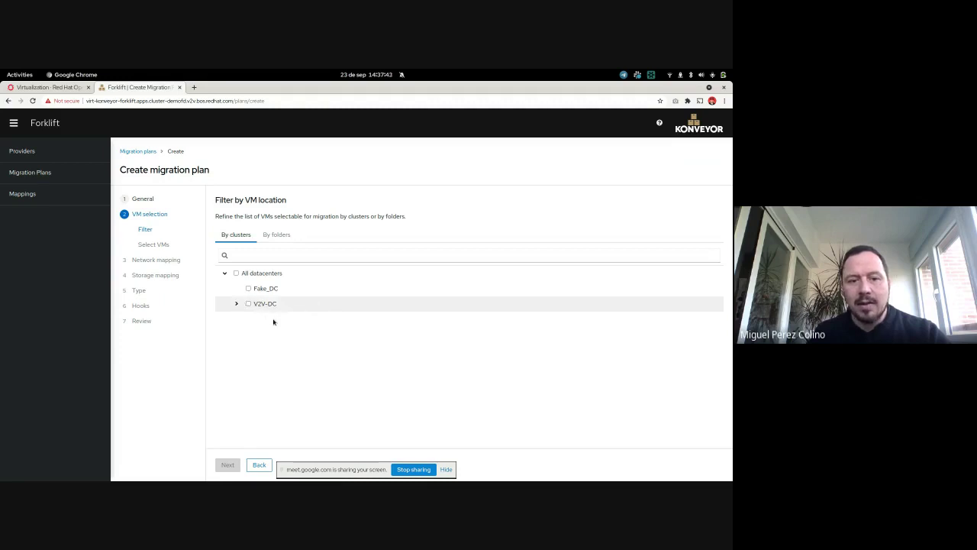
click(248, 303)
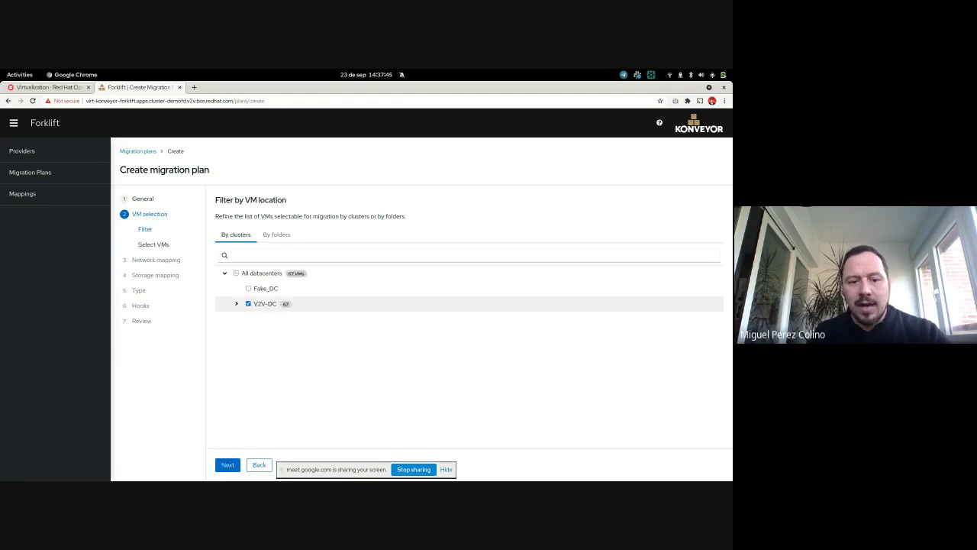
click(228, 466)
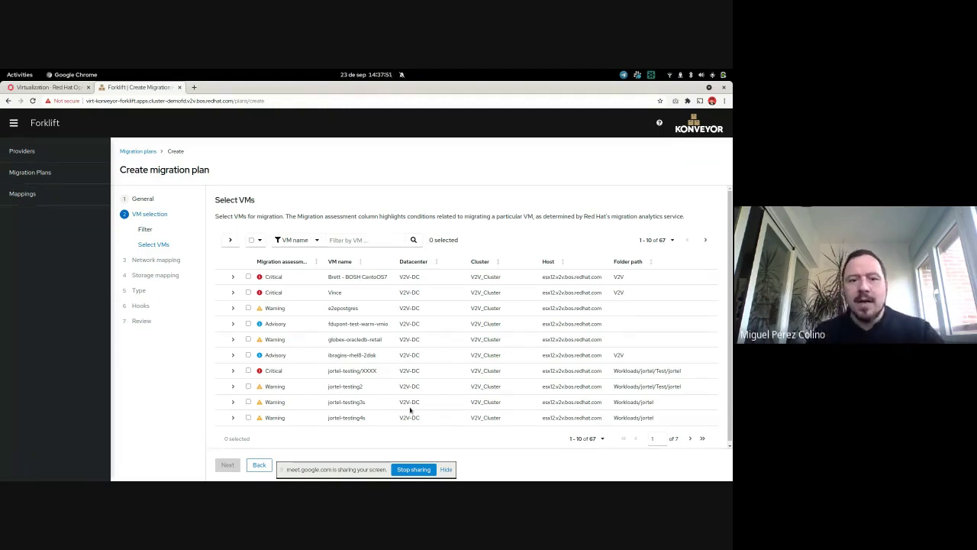
- Filter the VM list by name 'globex' and select globex-oracledb-retail for migration
click(233, 277)
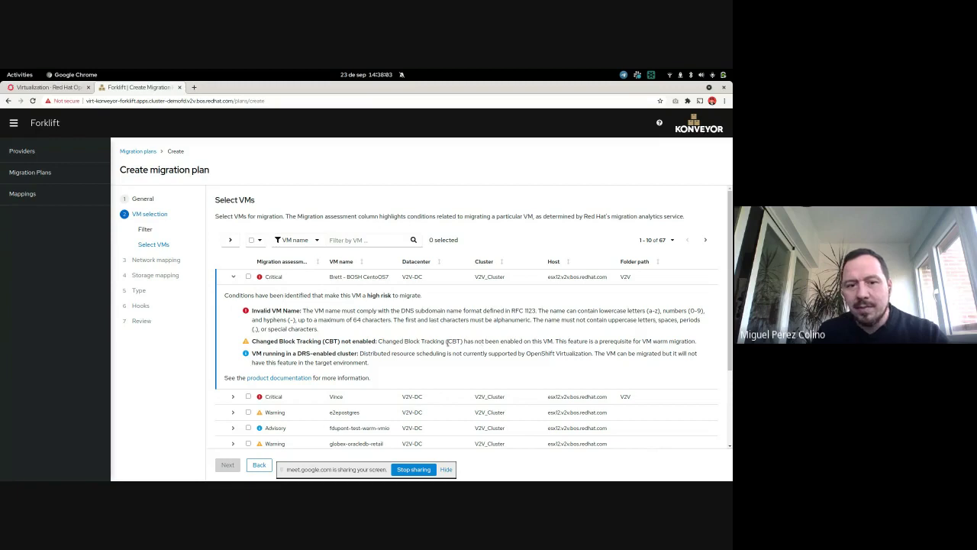
click(377, 241)
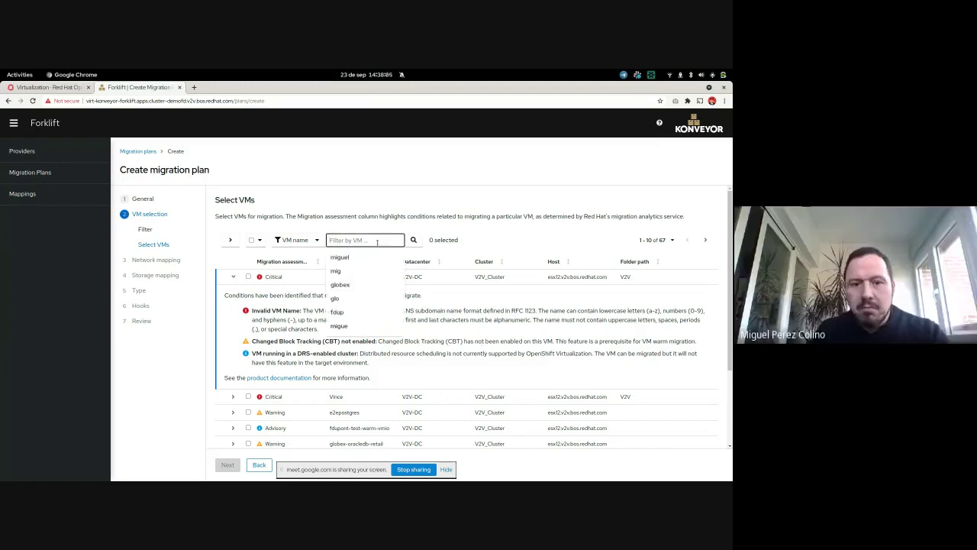
click(359, 284)
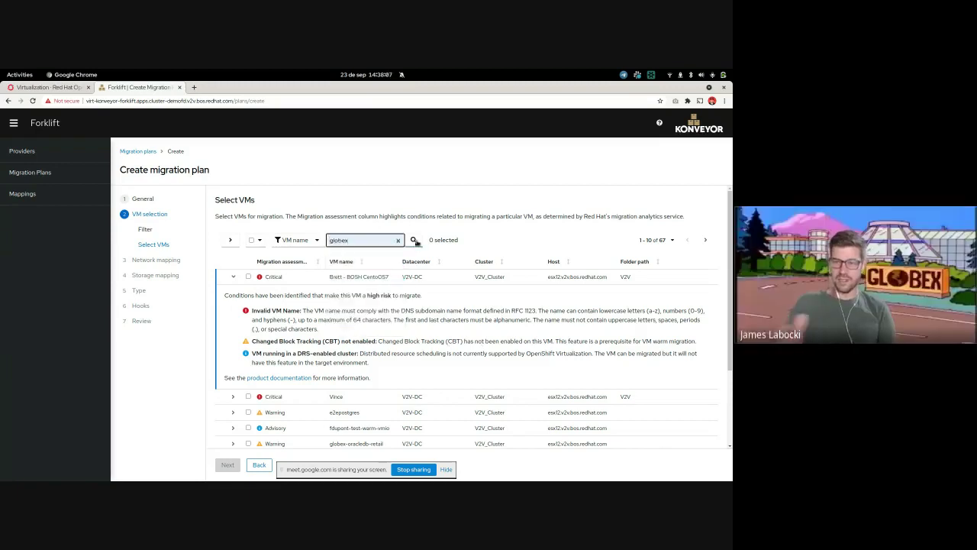
click(415, 240)
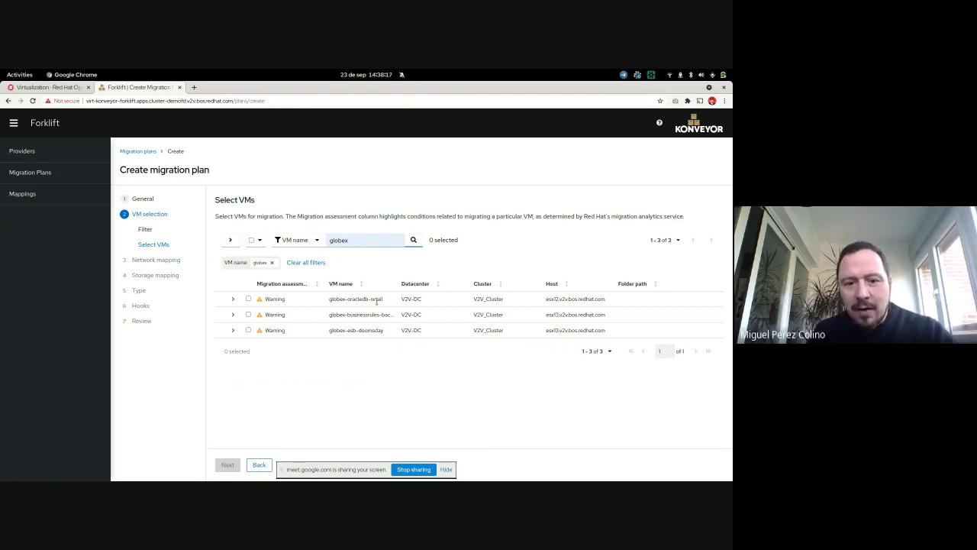
click(247, 299)
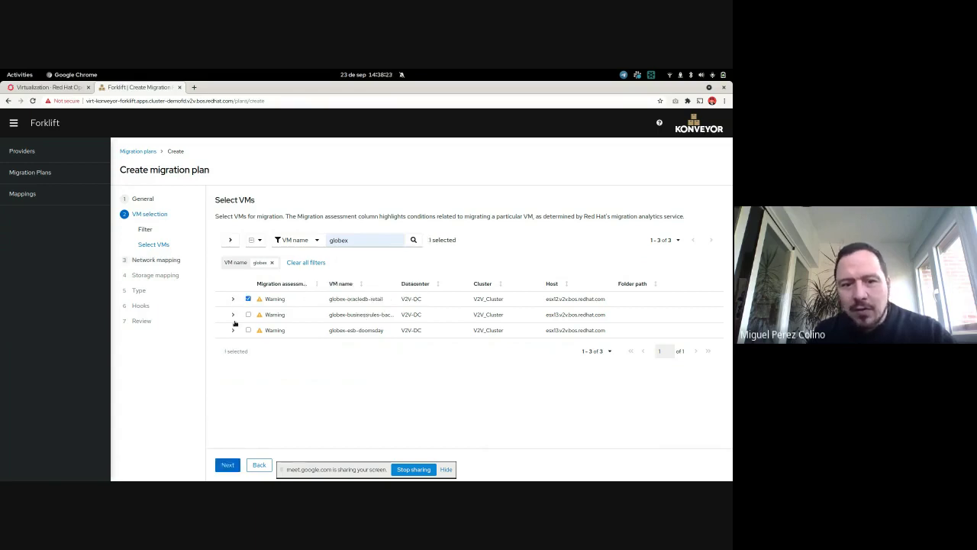
- Review the businessrules and globex-esb-doomsday assessment warnings, then advance to network mapping
click(233, 315)
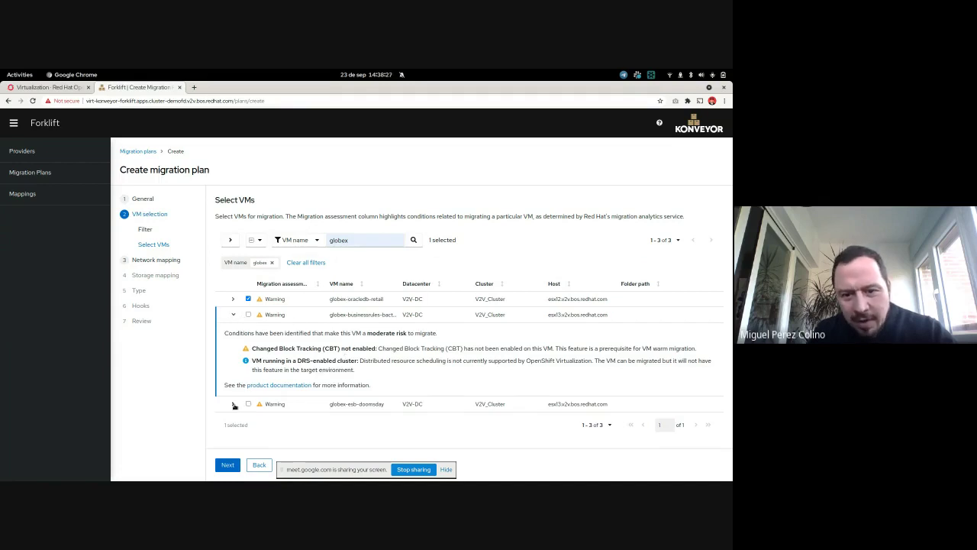
click(234, 405)
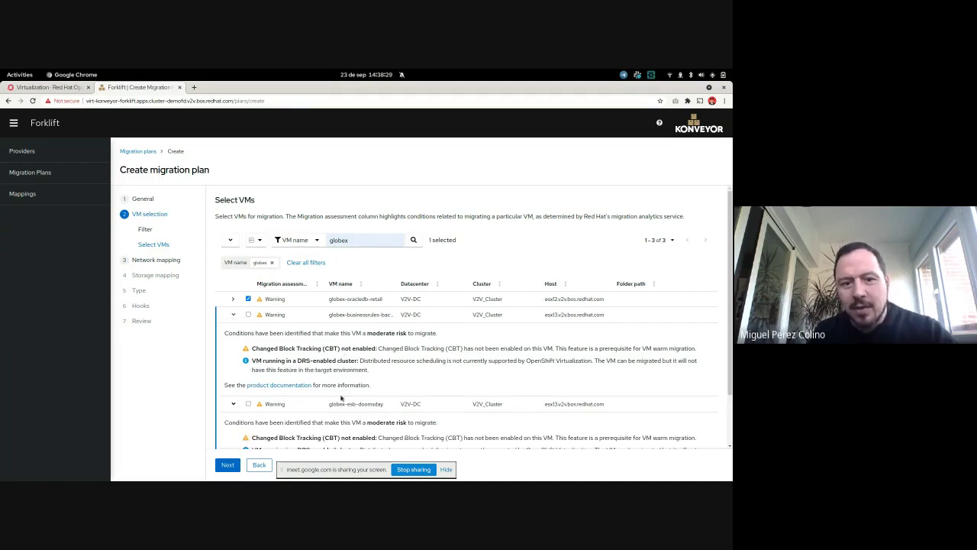
click(234, 315)
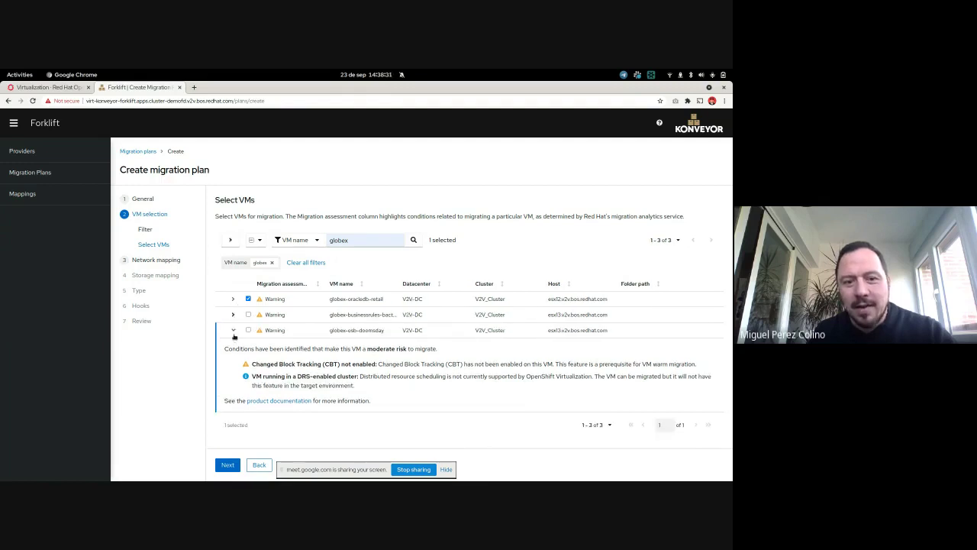
click(233, 331)
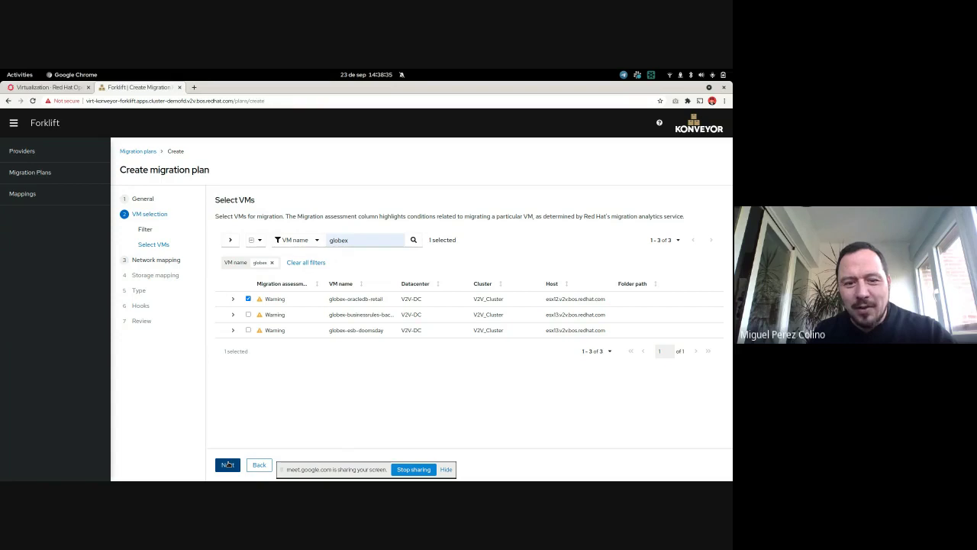
click(228, 465)
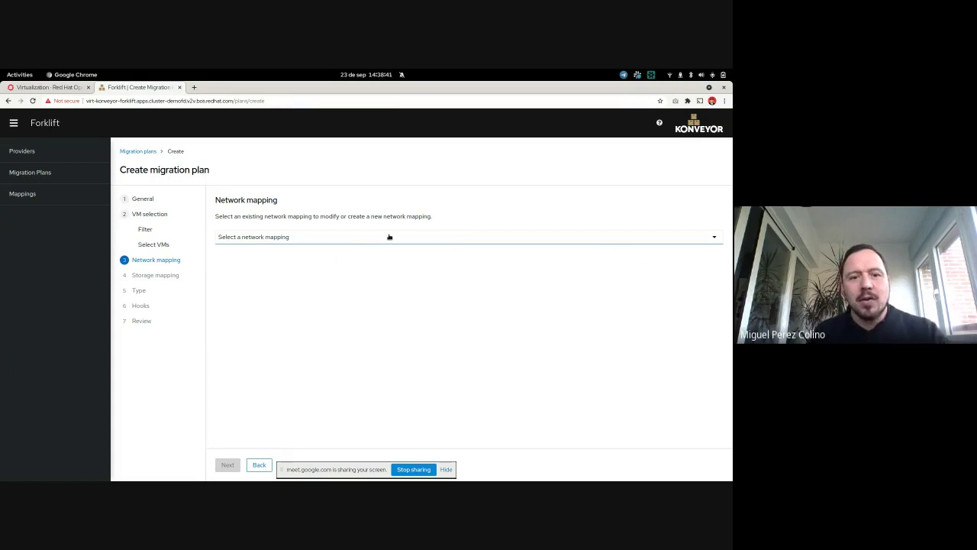
- Create a new network mapping with VM Network targeting Pod network (default)
click(390, 237)
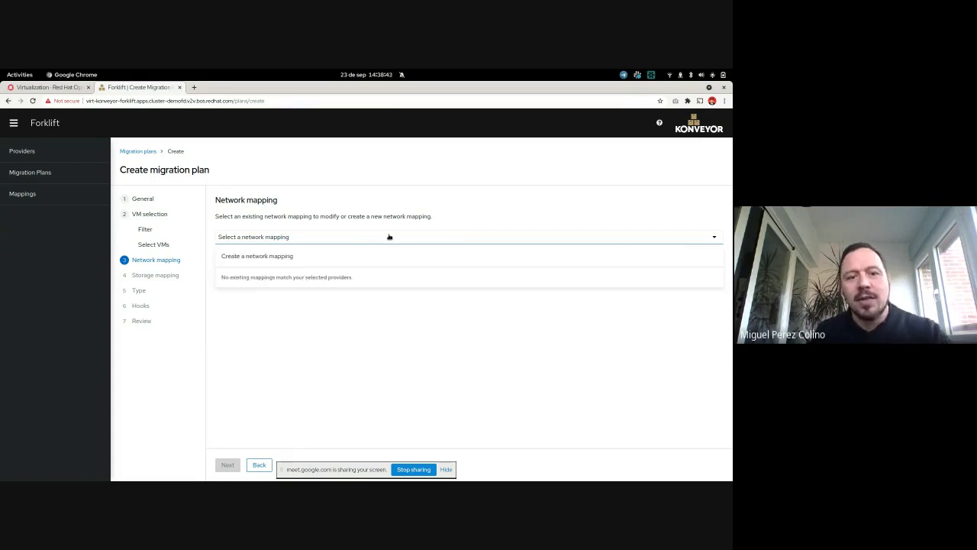
click(356, 254)
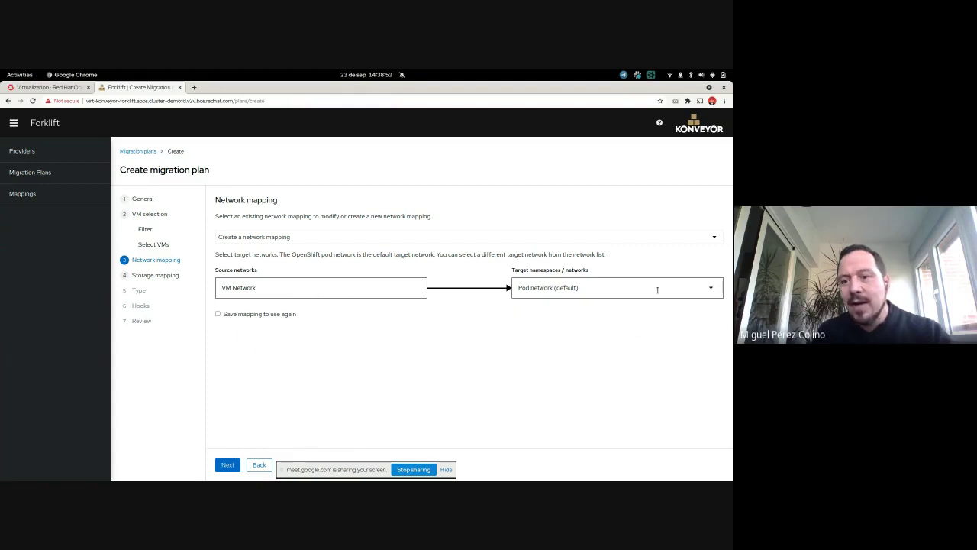
click(711, 291)
click(664, 306)
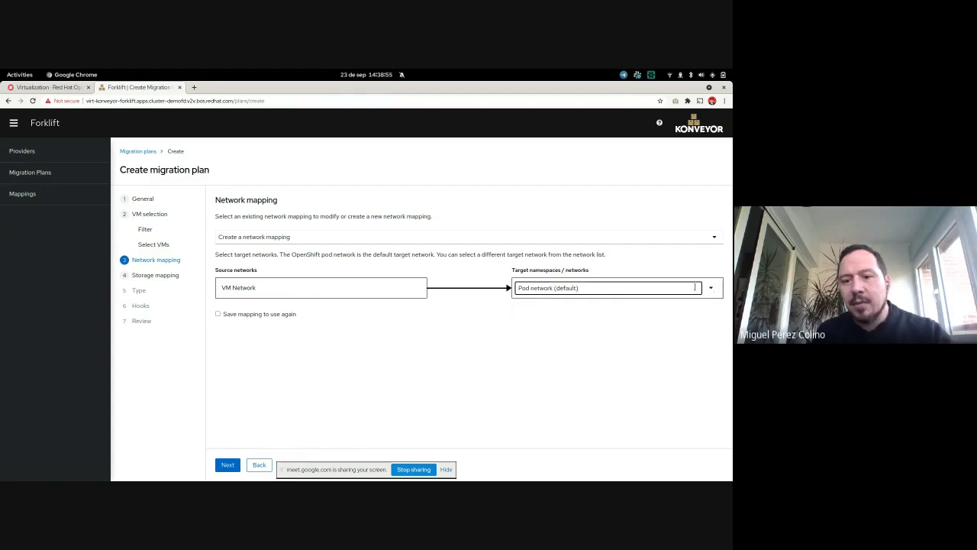
click(558, 333)
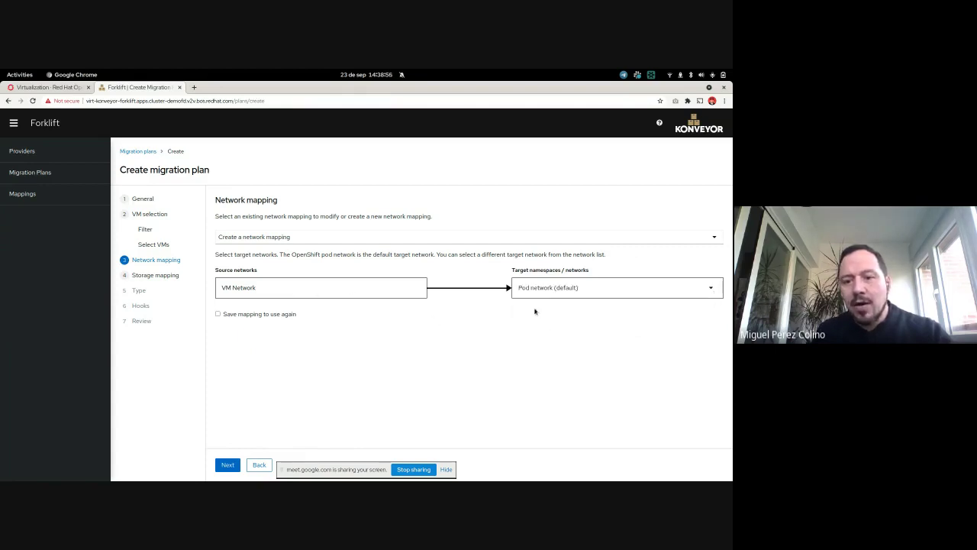
- Save the network mapping as 'network-map' and proceed to storage mapping
click(220, 314)
click(238, 343)
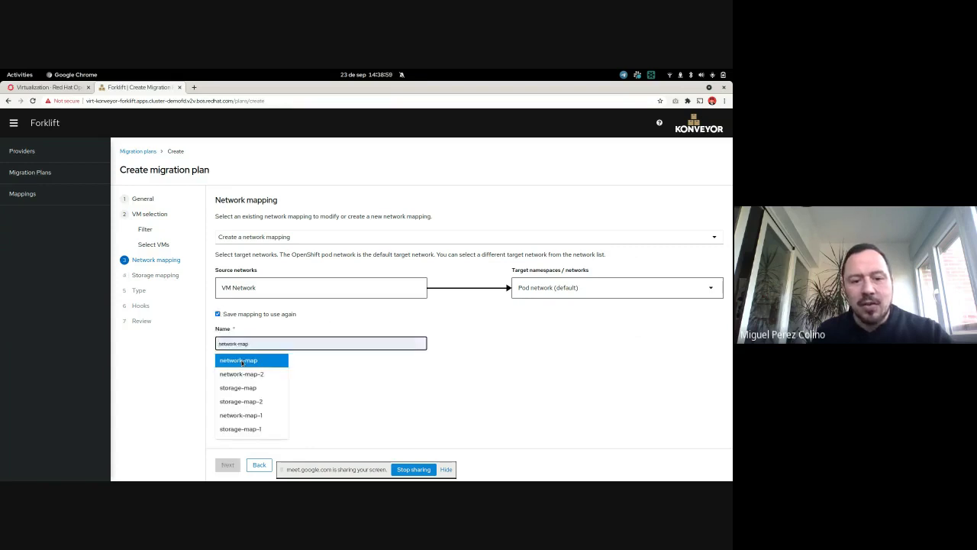
click(242, 360)
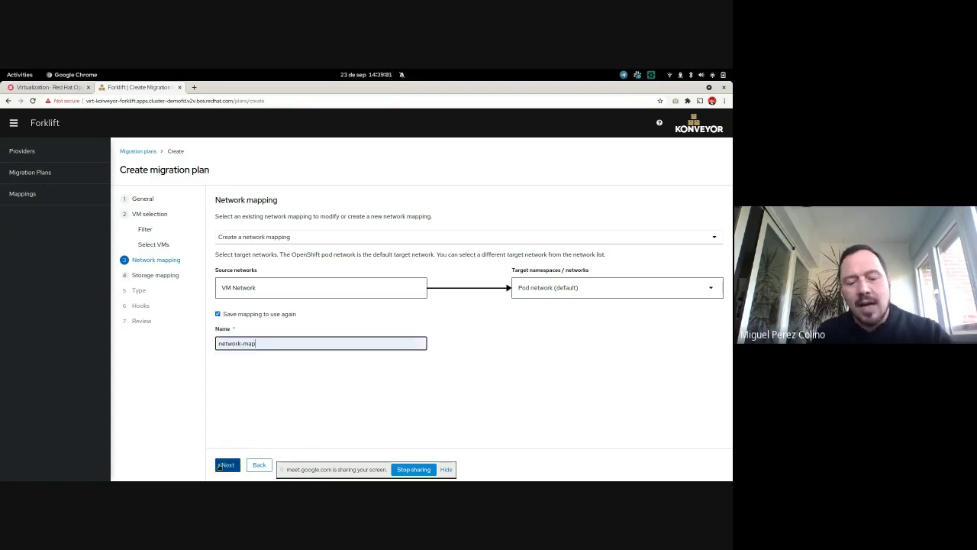
click(226, 465)
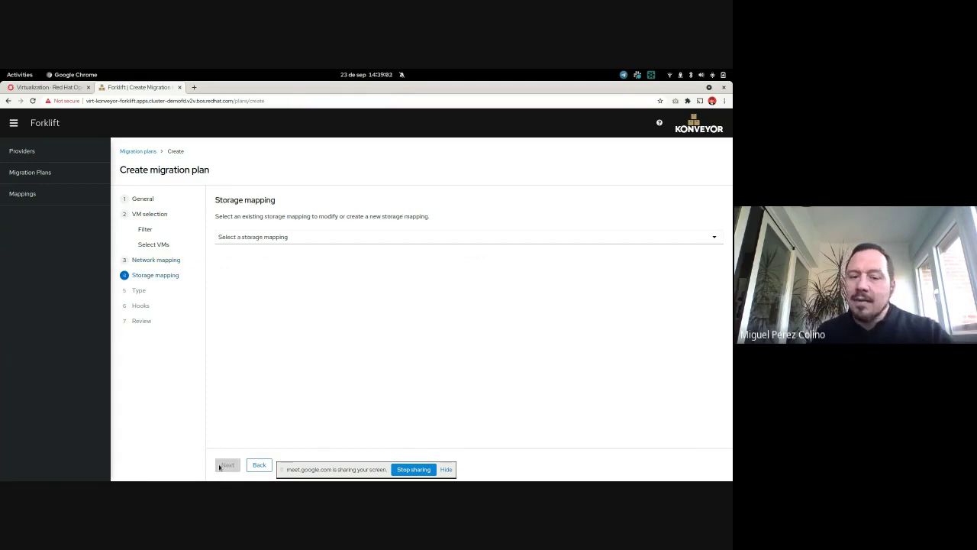
- Create a storage mapping of NFS_Datastore to standard (default), saved as 'storage-map'
click(380, 243)
click(352, 255)
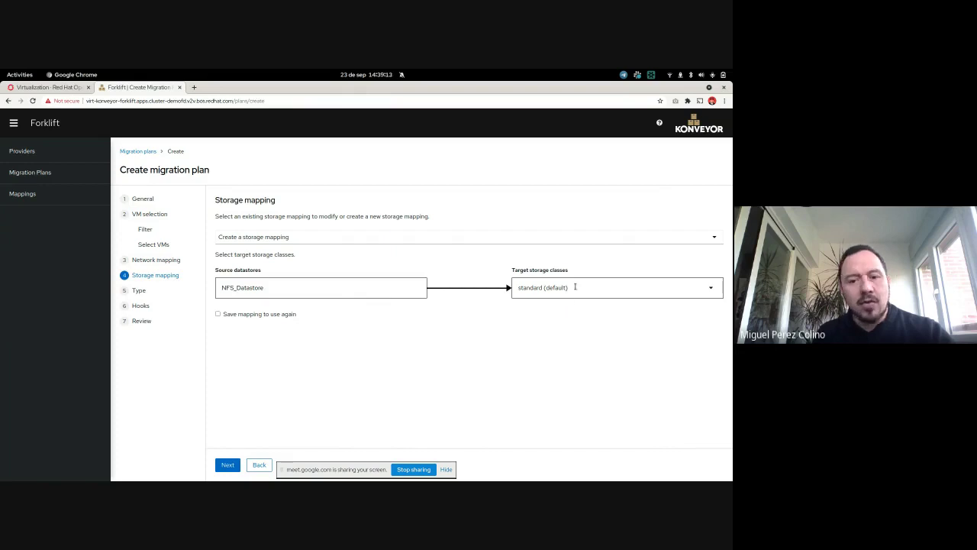
click(219, 314)
click(222, 344)
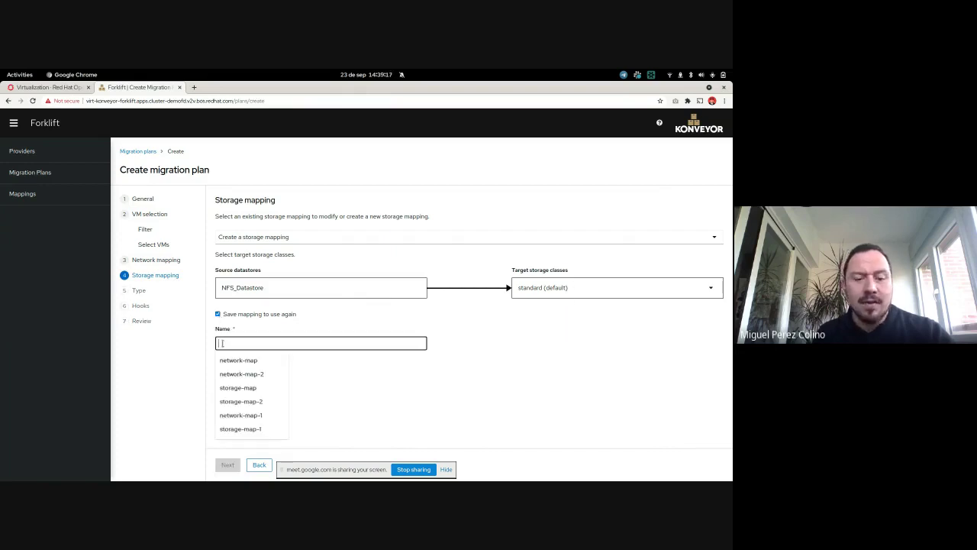
click(235, 387)
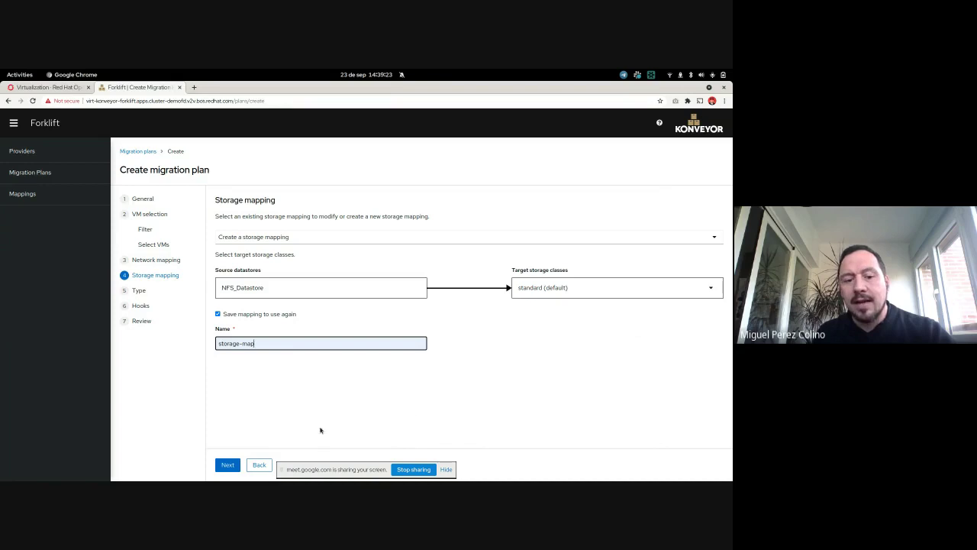
click(226, 466)
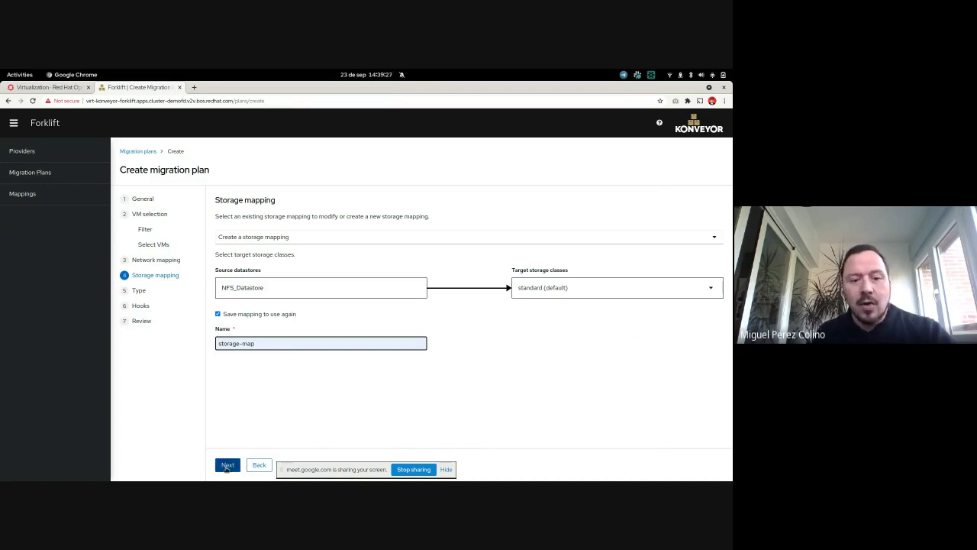
- Keep Cold migration with no hooks, review, and create the globex-retail-plan
click(226, 467)
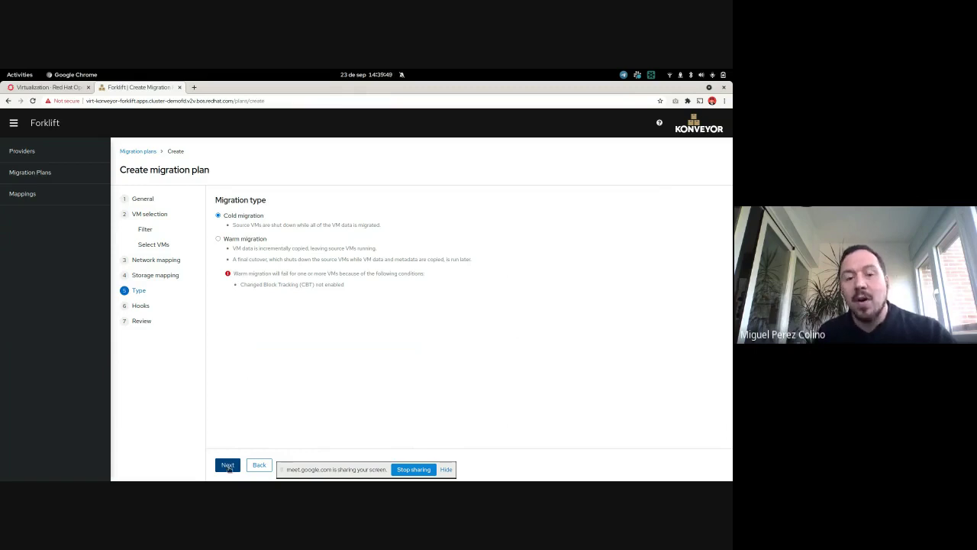
click(227, 465)
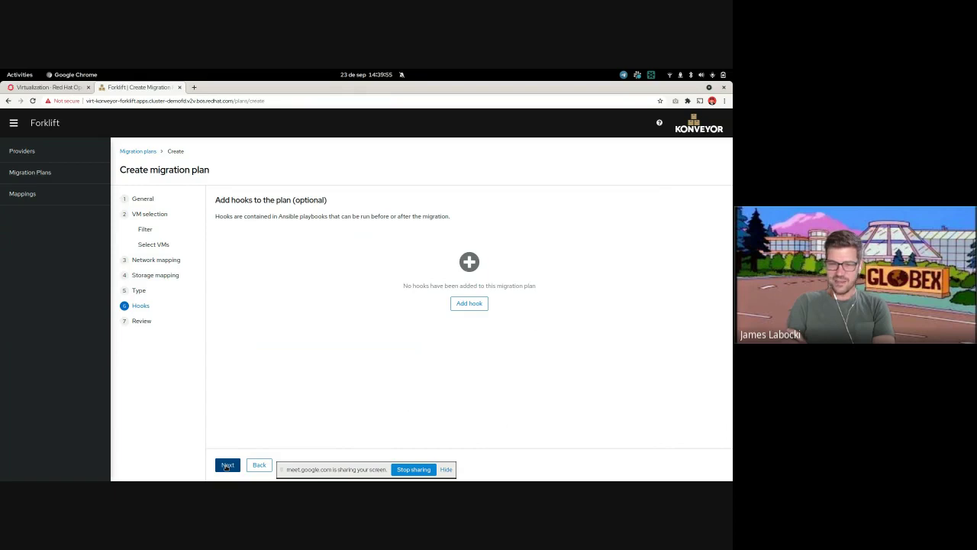
click(226, 465)
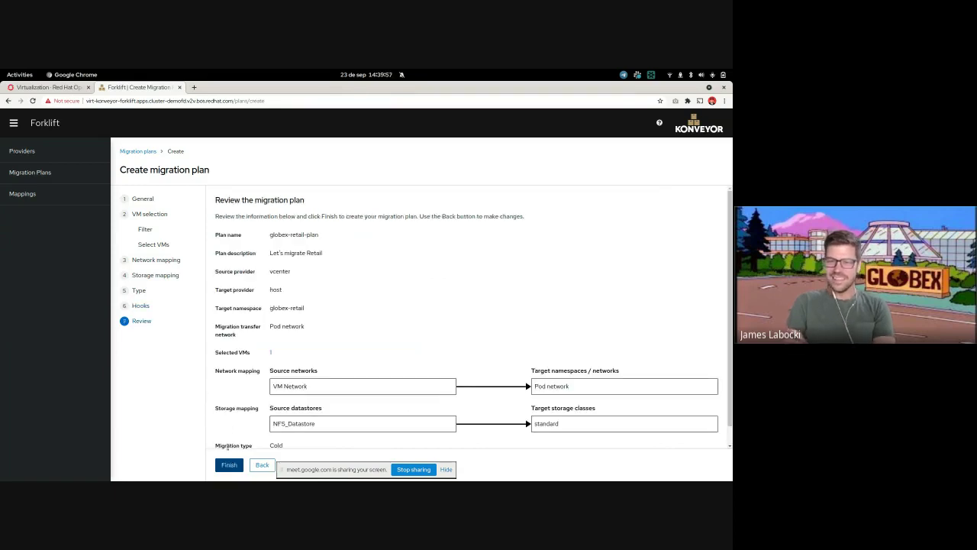
click(262, 465)
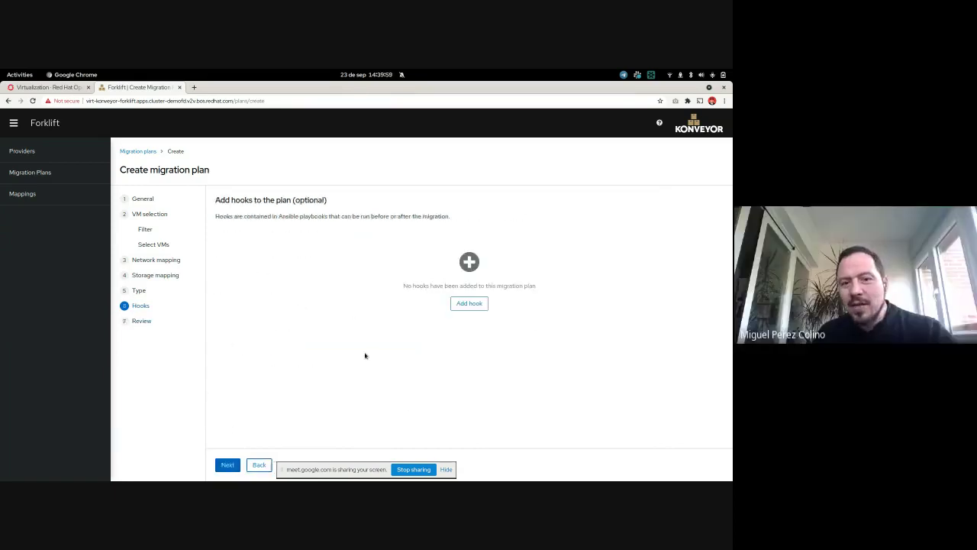
click(227, 464)
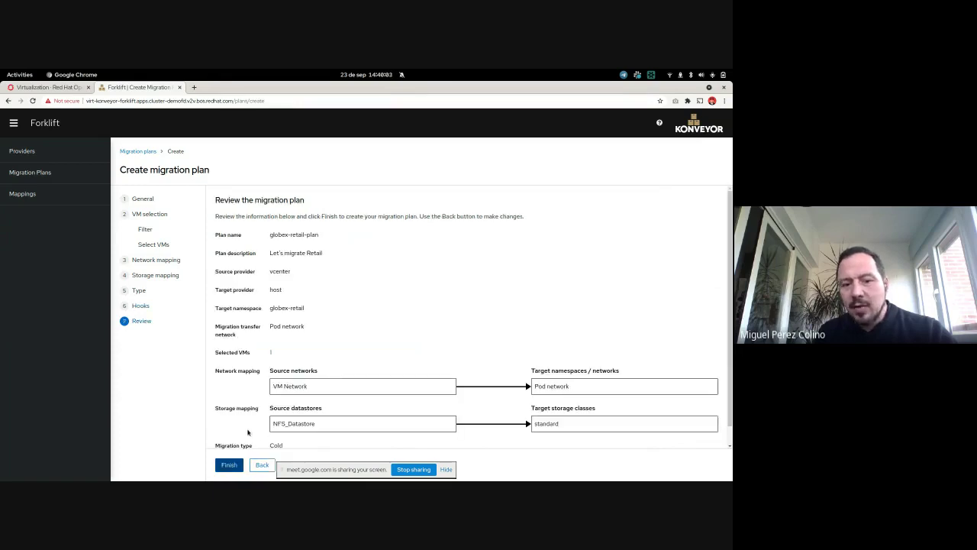
click(232, 465)
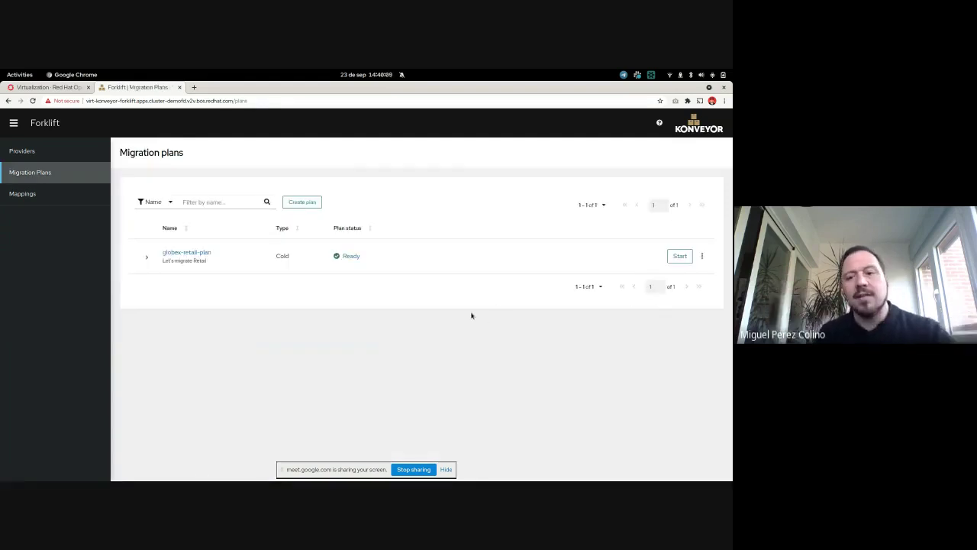
- Start globex-retail-plan and expand globex-oracledb-retail to watch its disk transfer (0.00 of 11.00 GB)
click(672, 258)
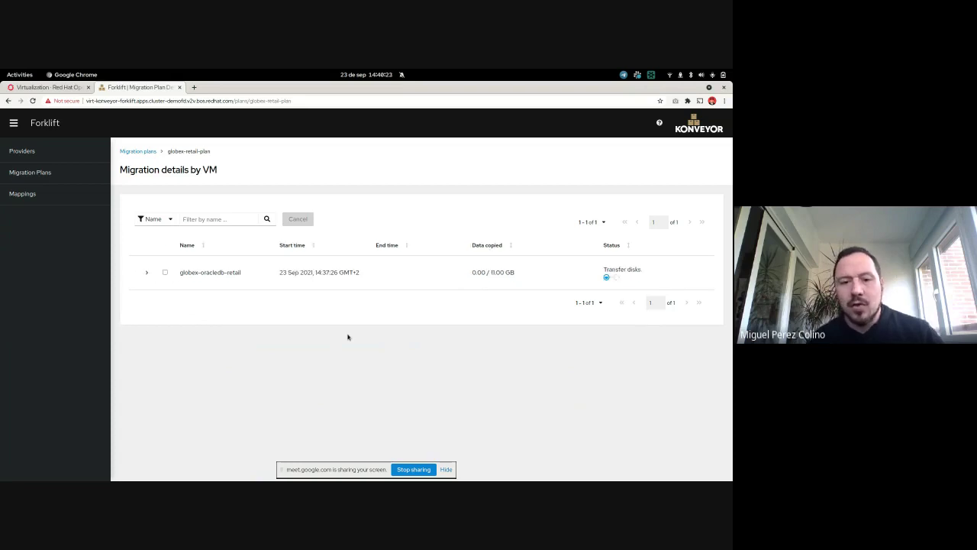
click(146, 273)
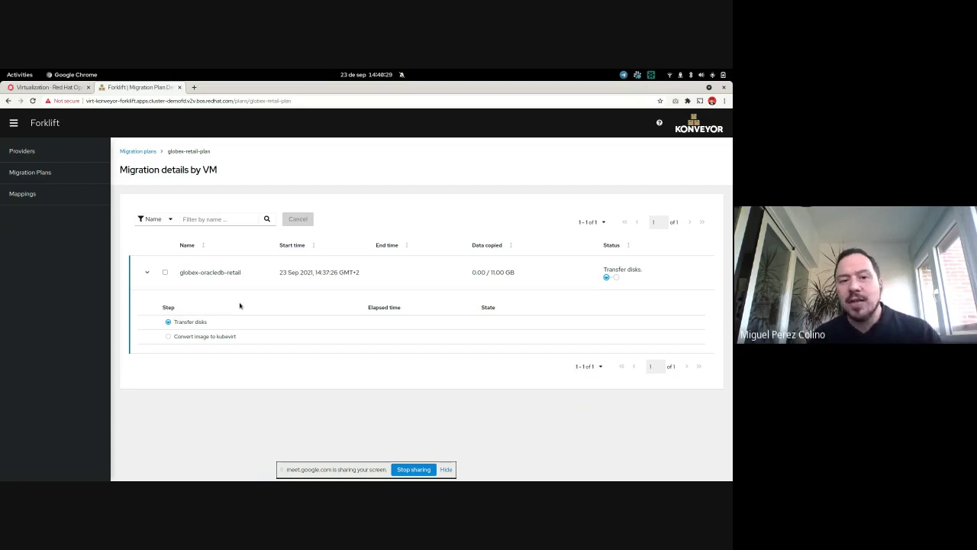
- Show the globex-retail VMs in OpenShift Virtualization, with the oracledb VM importing
click(58, 89)
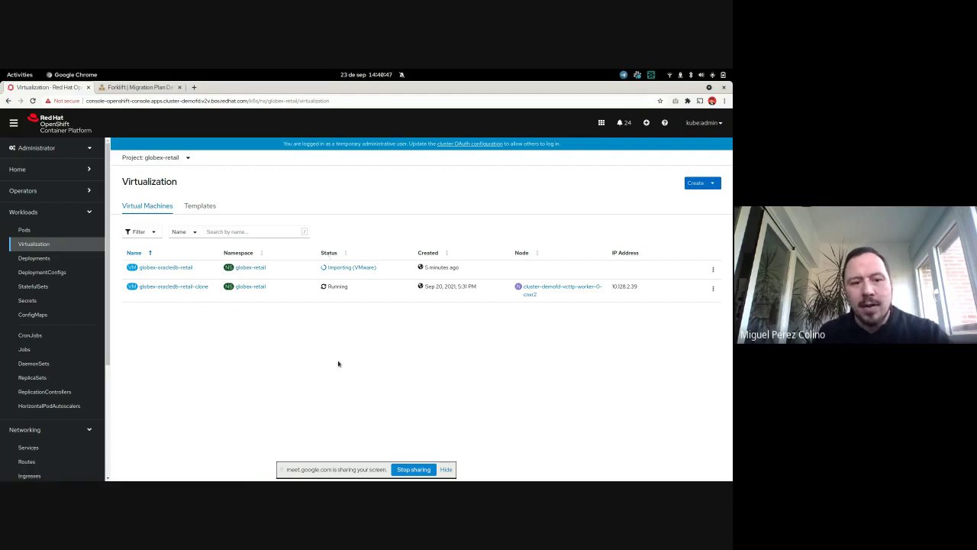
- Open the oracledb clone VM's console in Terminal and log in as root
key(alt+Tab)
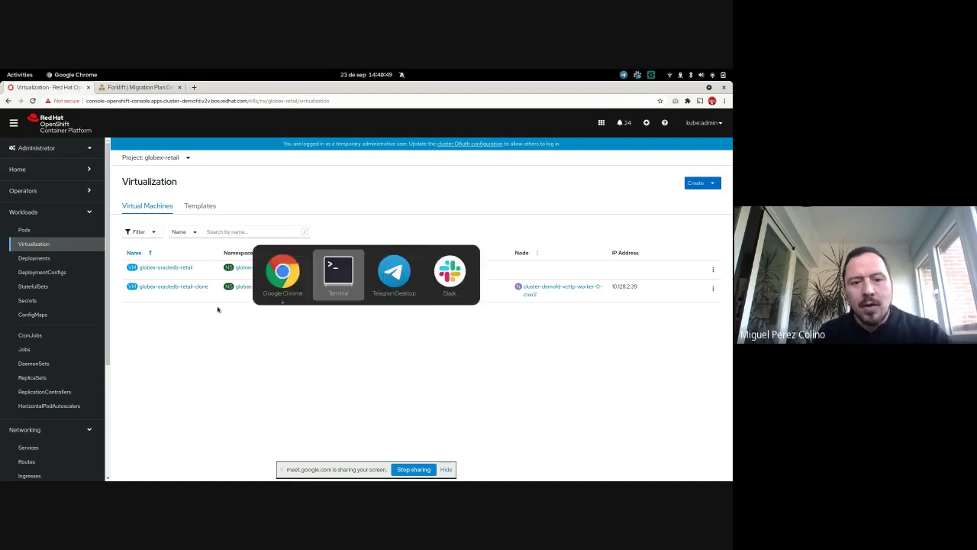
key(Up)
key(Return)
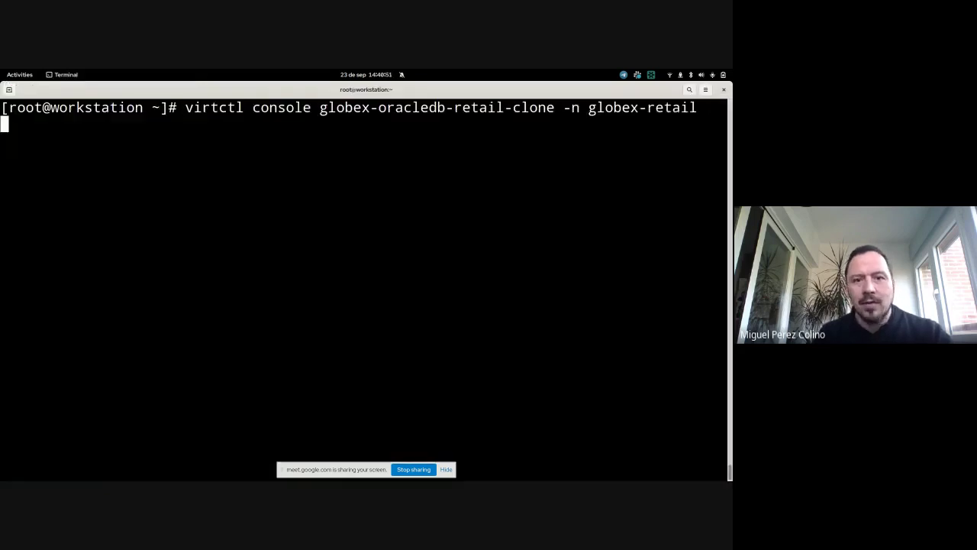
key(Return)
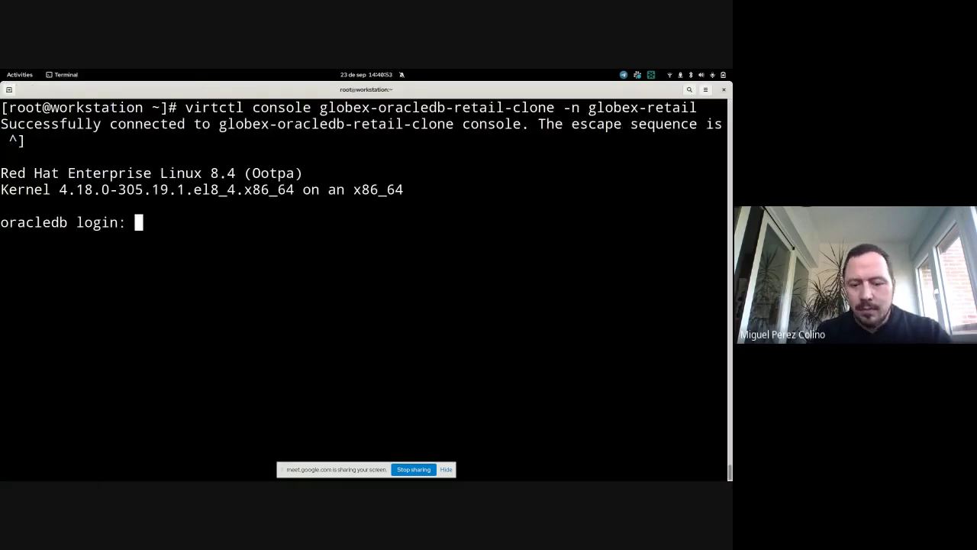
key(Return)
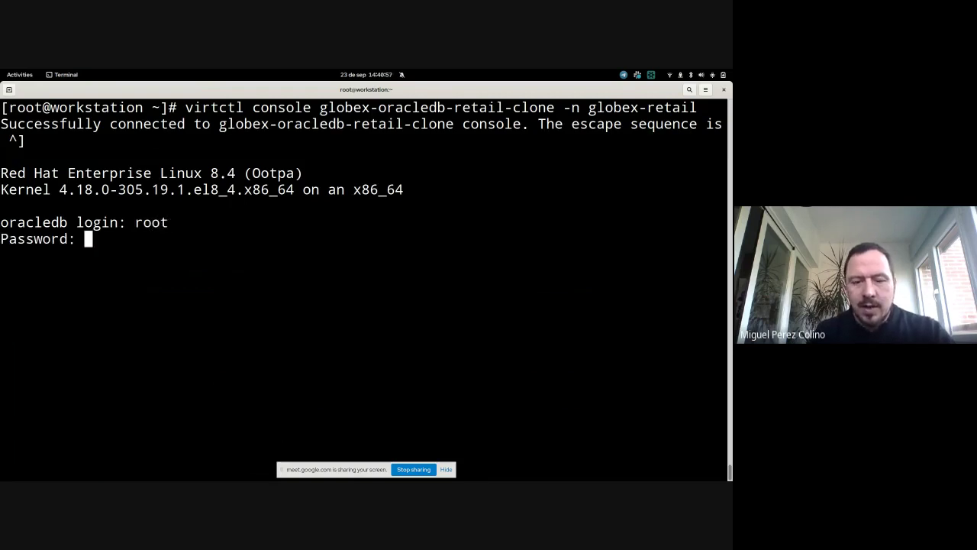
key(Return)
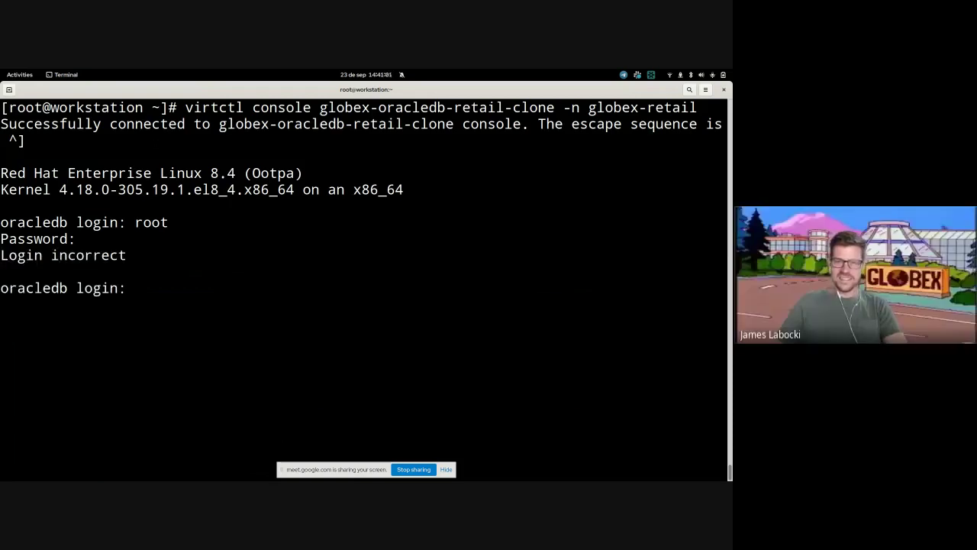
key(Return)
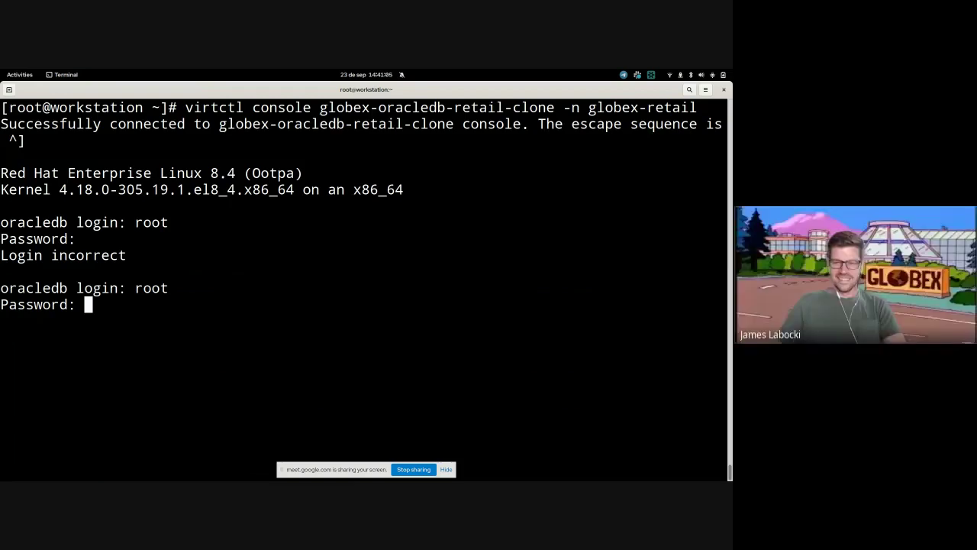
key(Return)
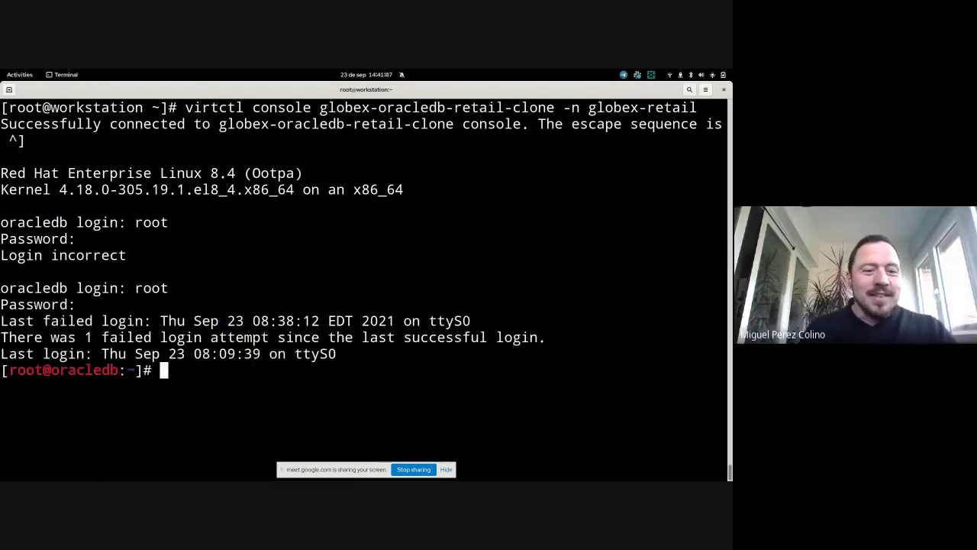
- Run 'su - oracle' and the sqlplus show_oracle_connections.sql script, showing processes 200
key(Return)
text(su - oracle)
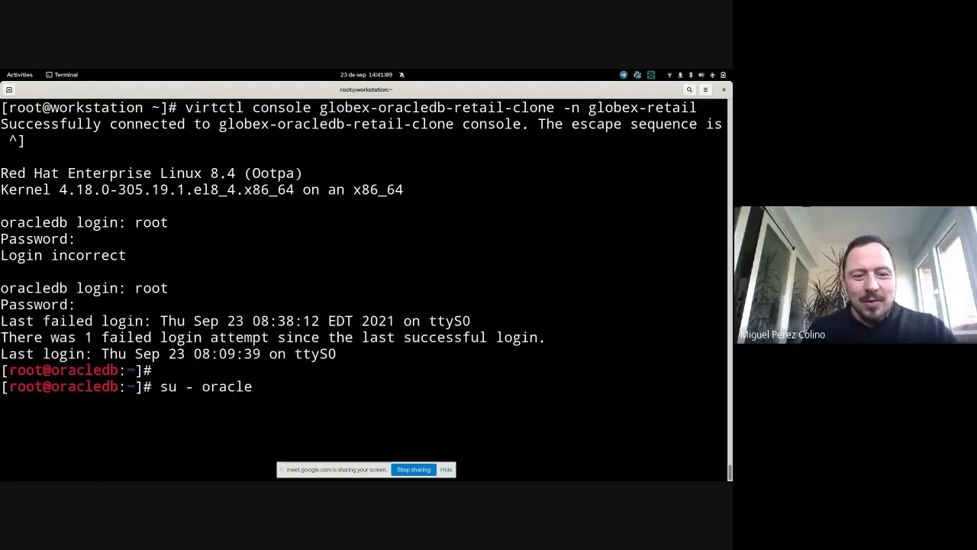
key(Return)
text(sqlplus / as sysdba @show_oracle_connections.sql)
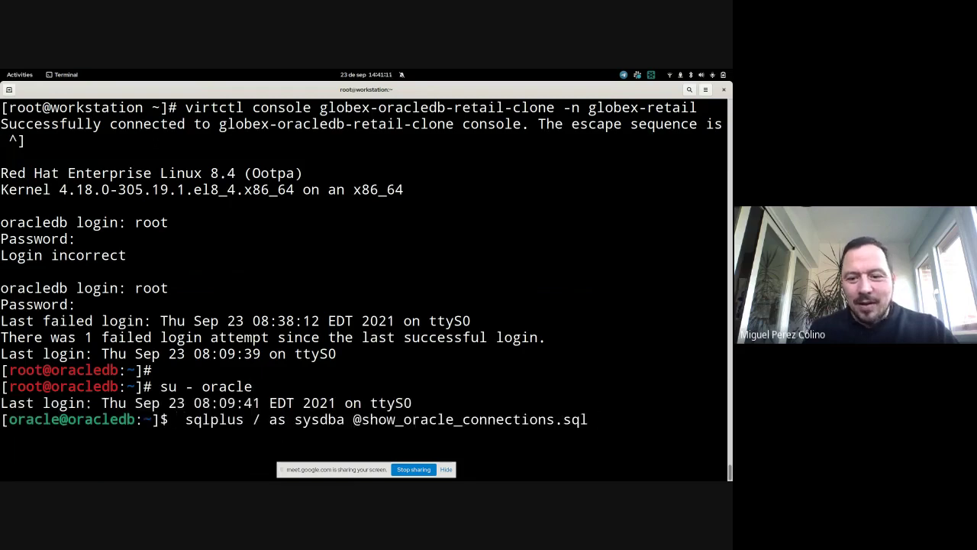
key(Return)
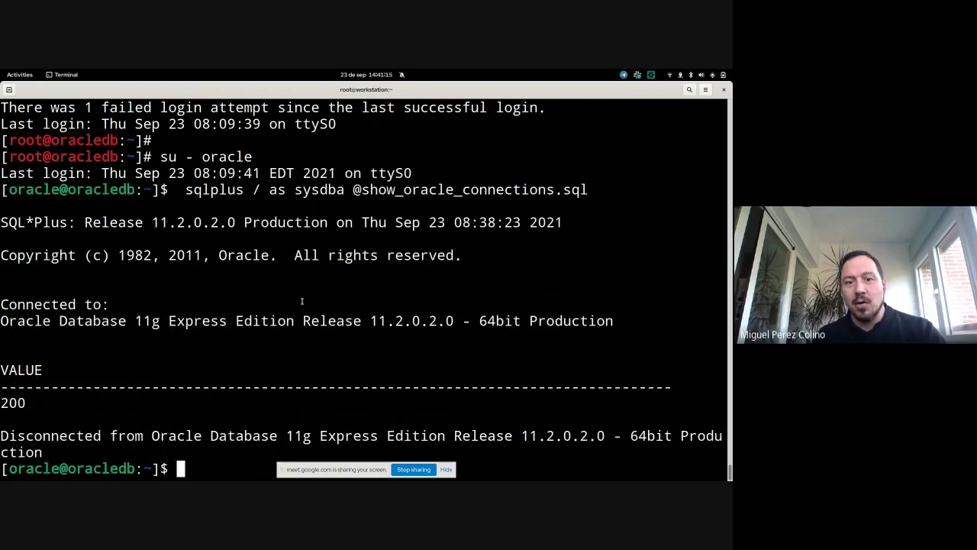
key(alt+Tab)
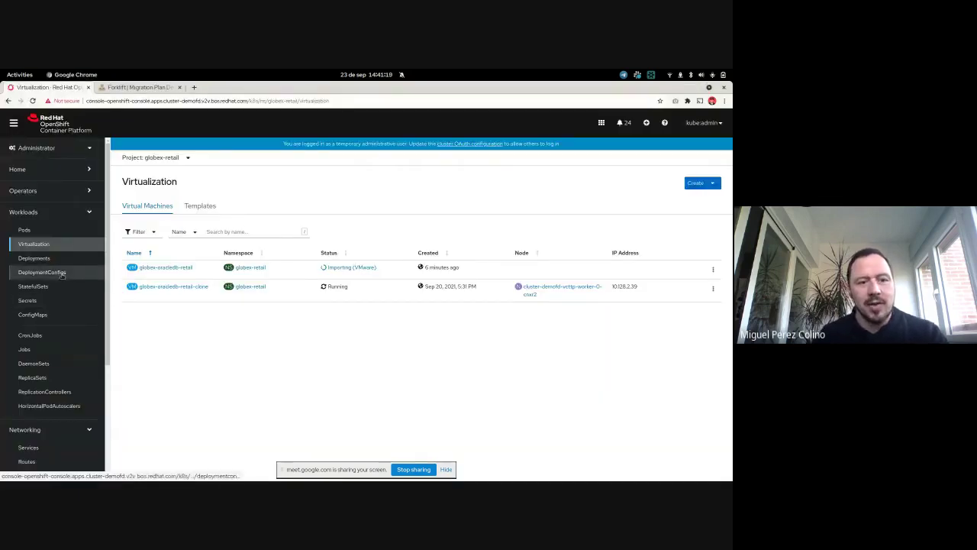
click(62, 273)
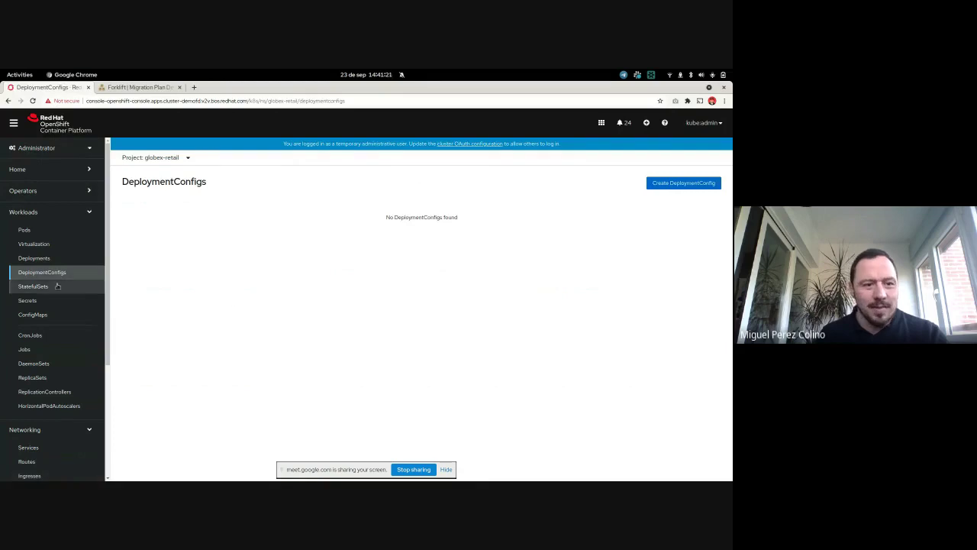
click(33, 315)
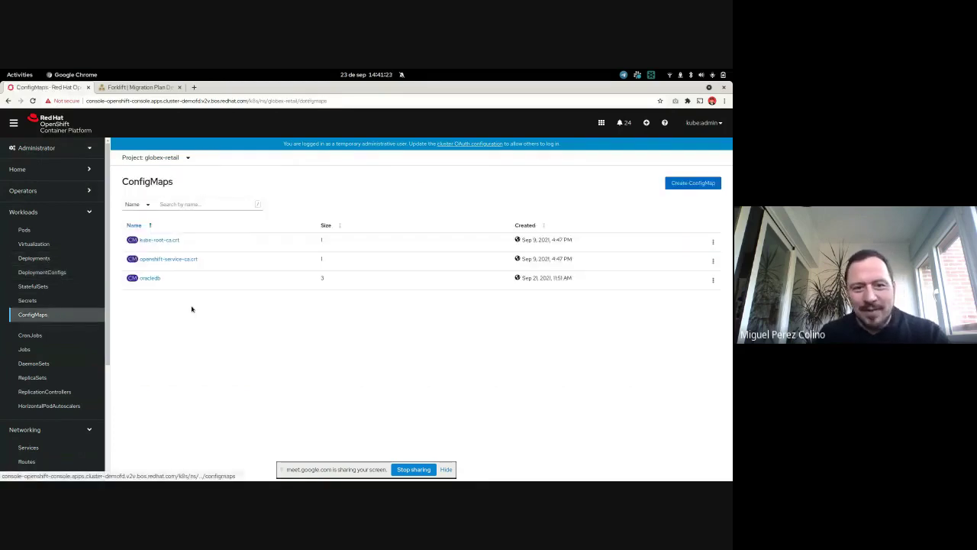
click(151, 278)
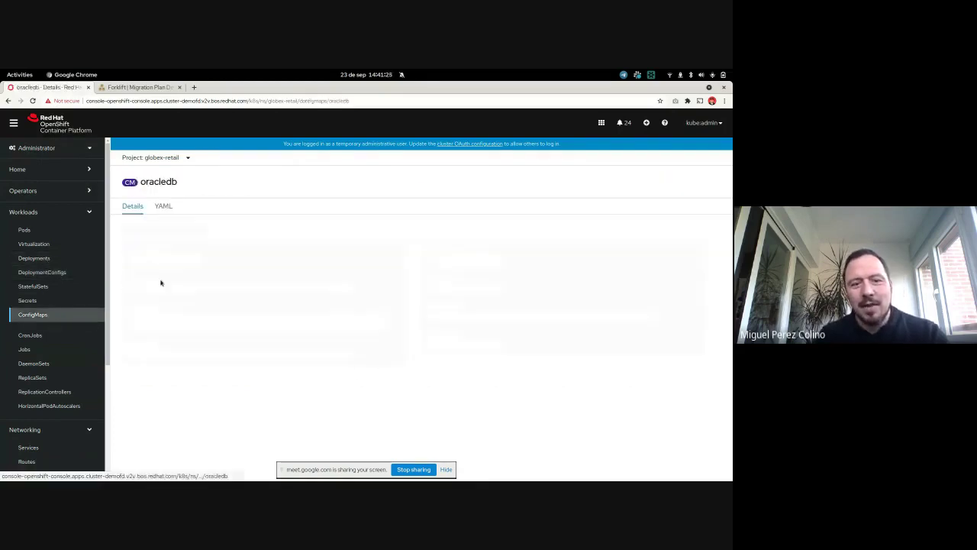
click(163, 217)
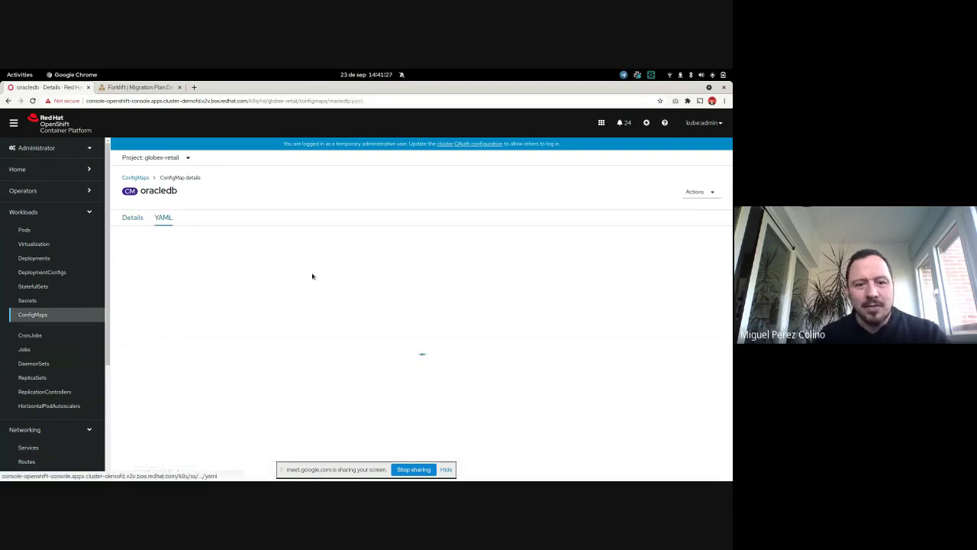
scroll(522, 281, down, 5)
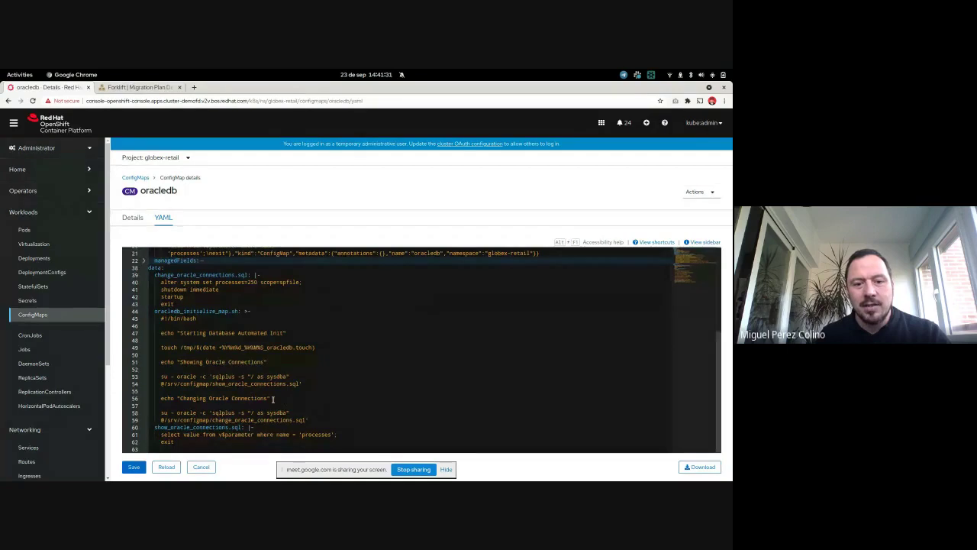
click(35, 242)
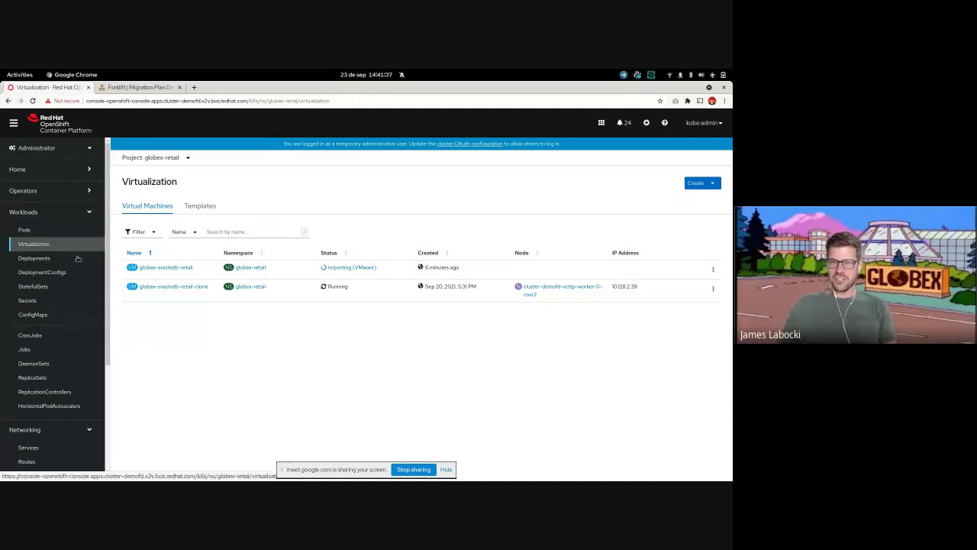
- Attach the oracledb ConfigMap in globex-oracledb-retail-clone's Environment tab and save it
click(180, 287)
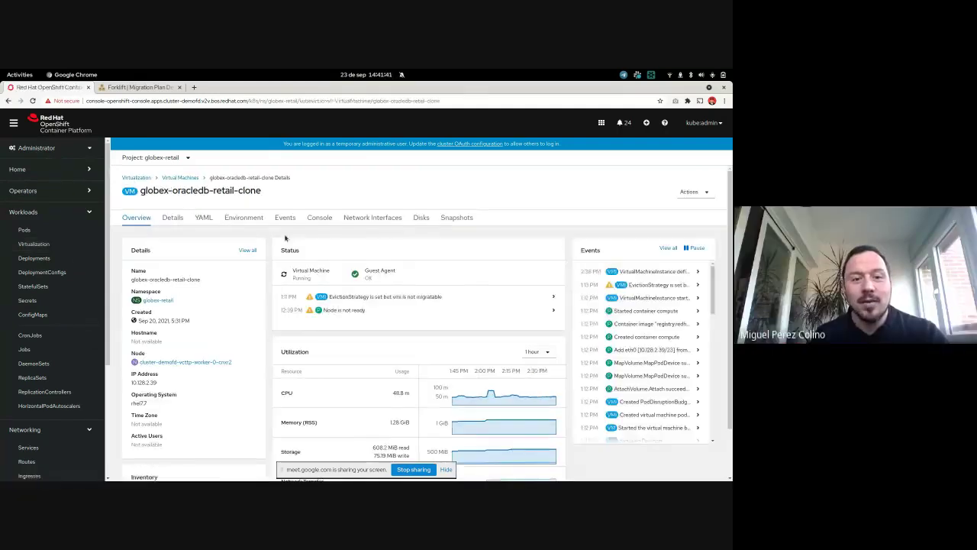
click(254, 218)
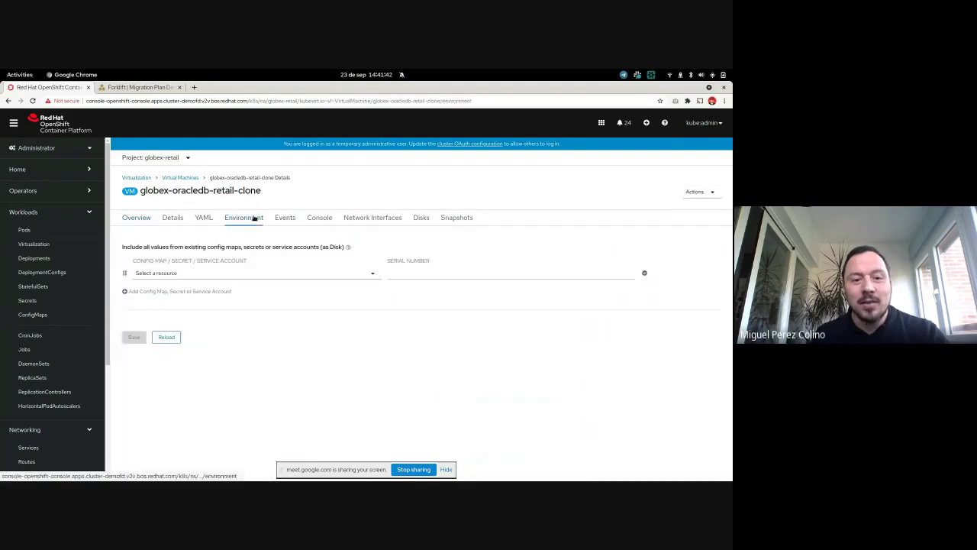
click(351, 274)
click(247, 348)
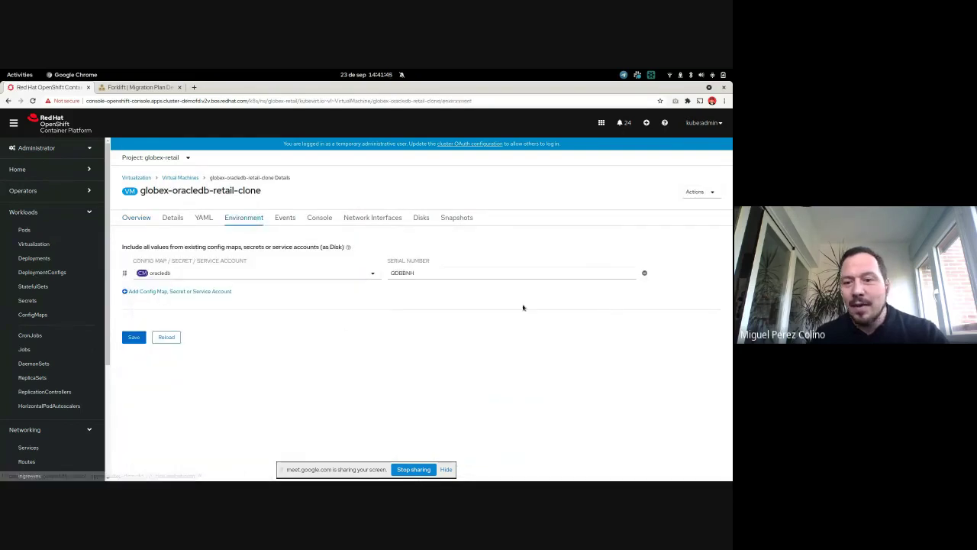
click(134, 337)
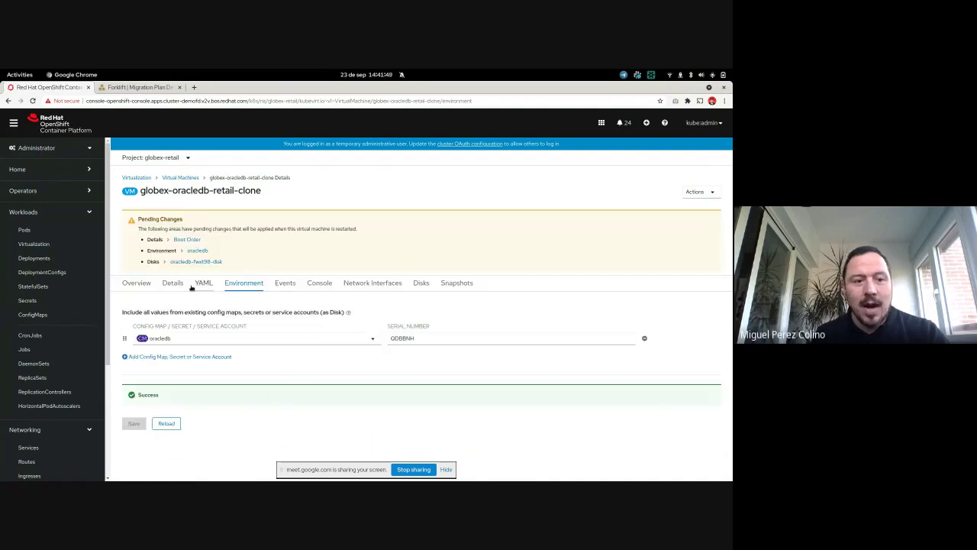
click(35, 245)
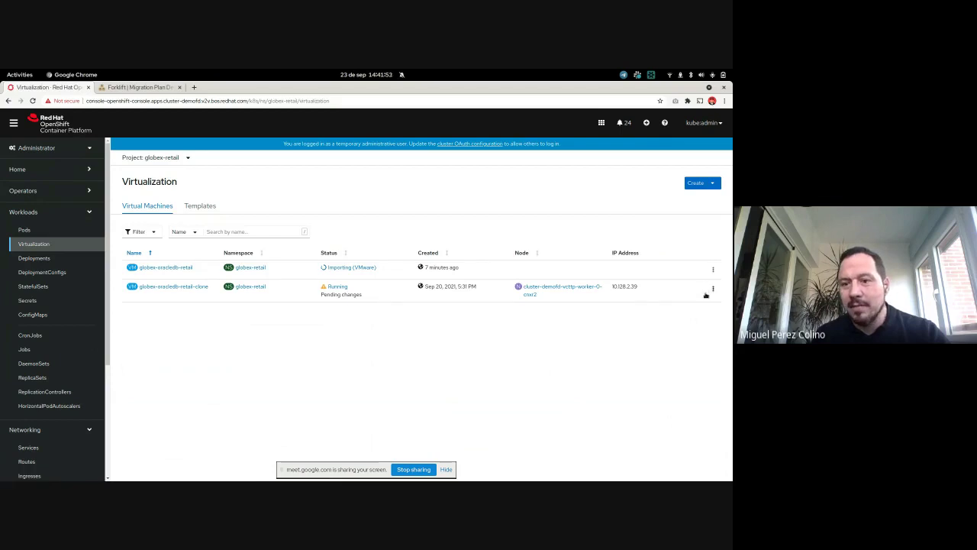
- Restart the globex-oracledb-retail-clone VM from its actions menu
click(713, 290)
click(694, 318)
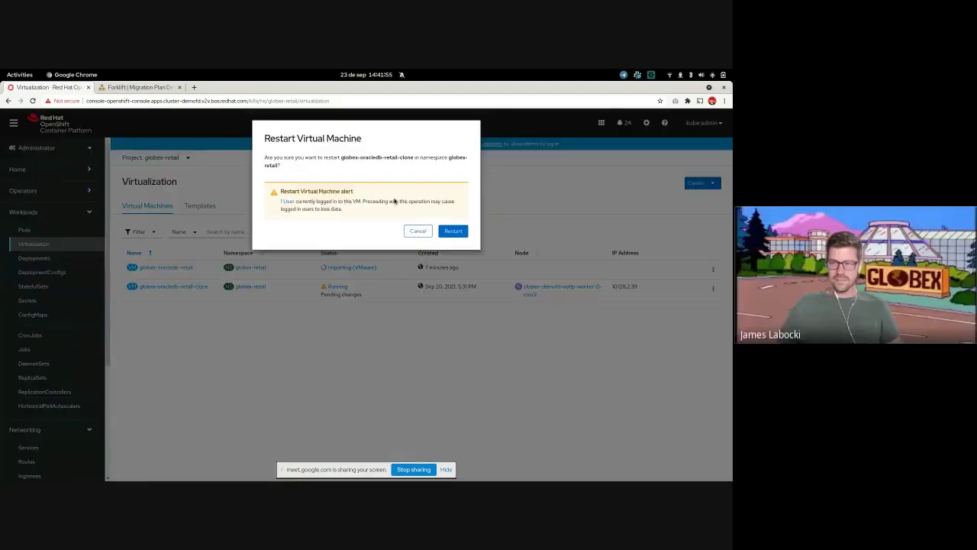
click(454, 230)
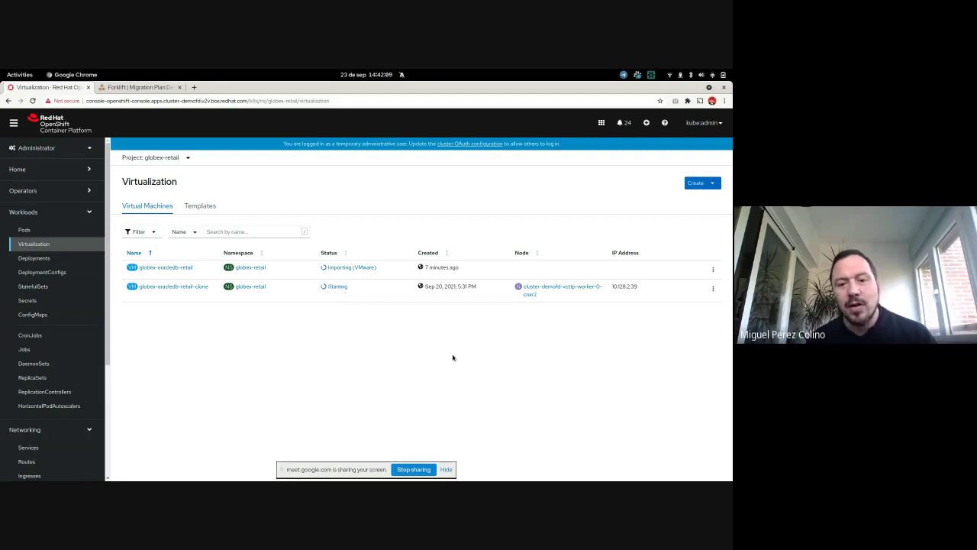
- Watch the clone reboot, then run 'virtctl console globex-oracledb-retail-clone -n globex-retail' in Terminal
key(alt+Tab)
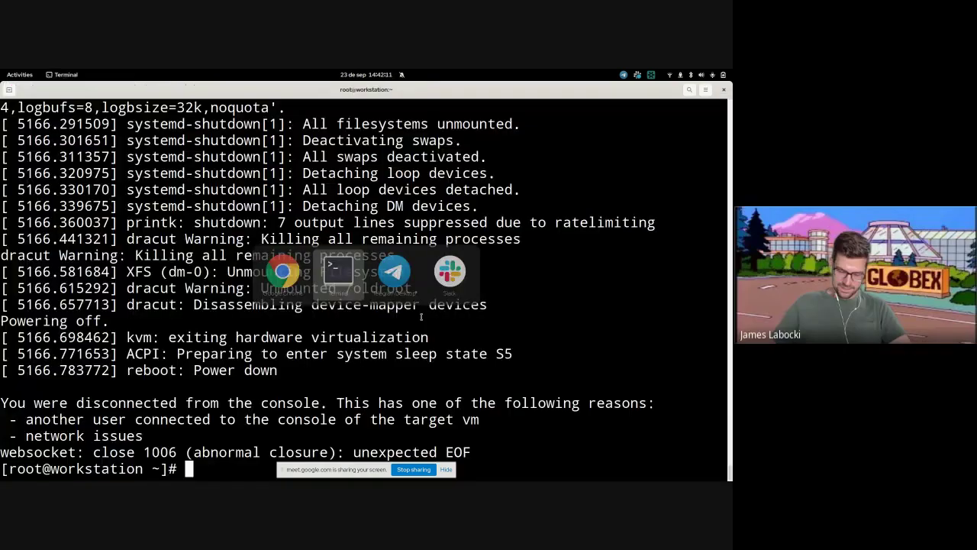
key(Return)
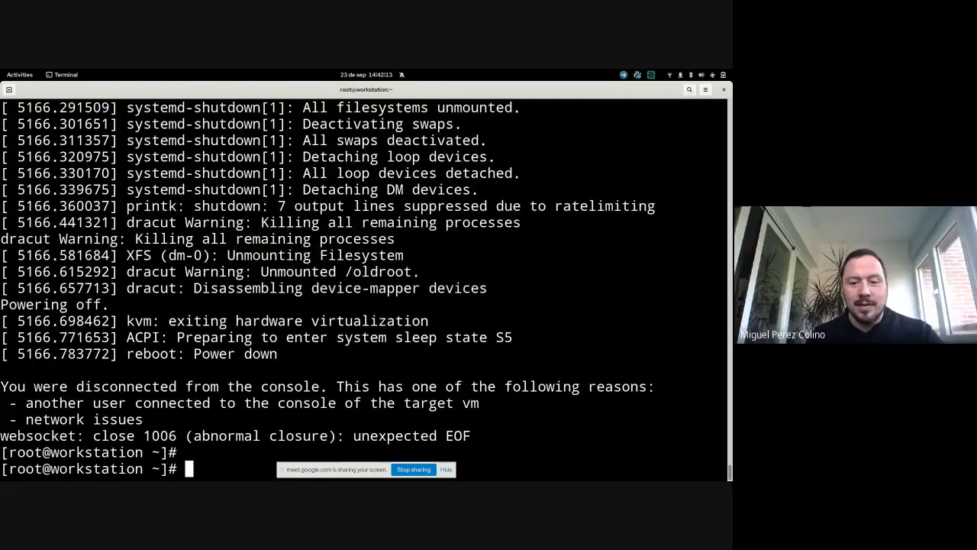
key(alt+Tab)
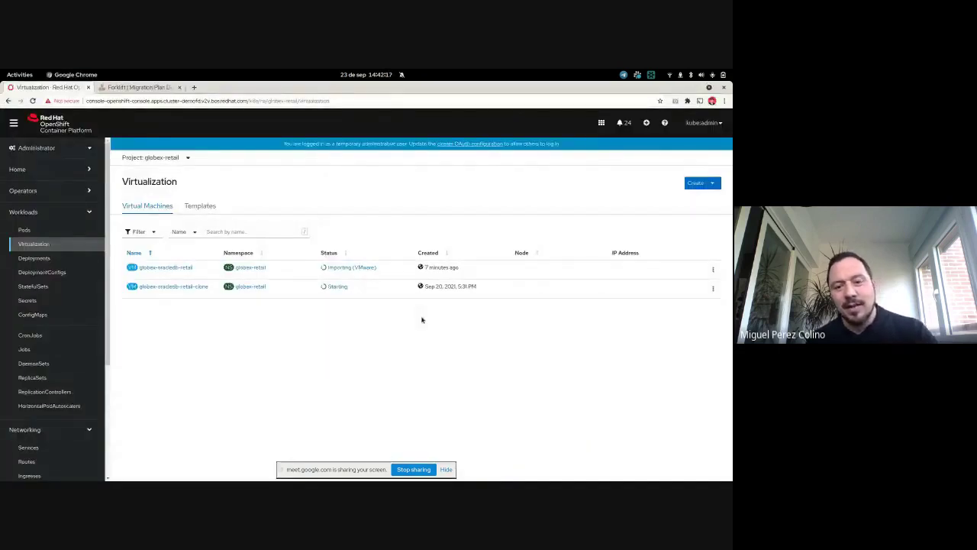
key(alt+Tab)
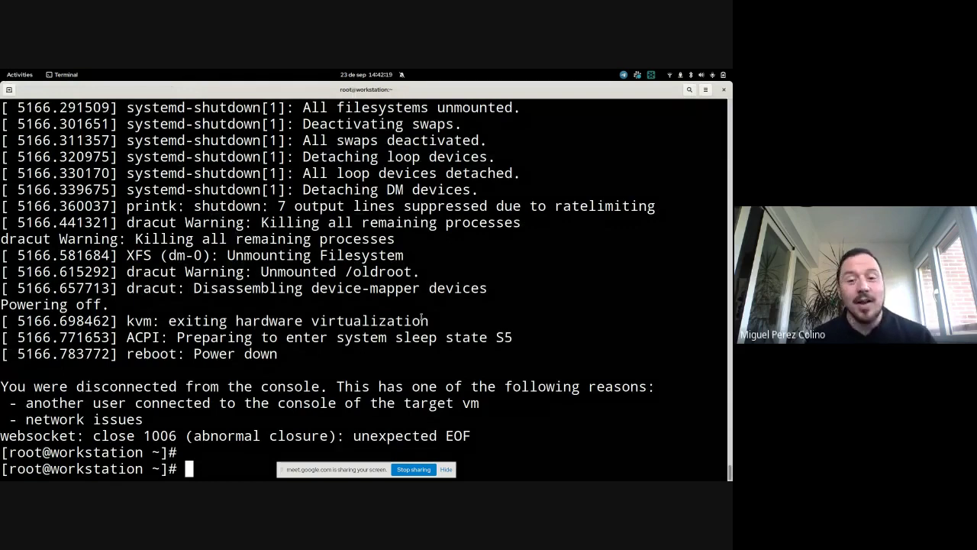
key(alt+Tab)
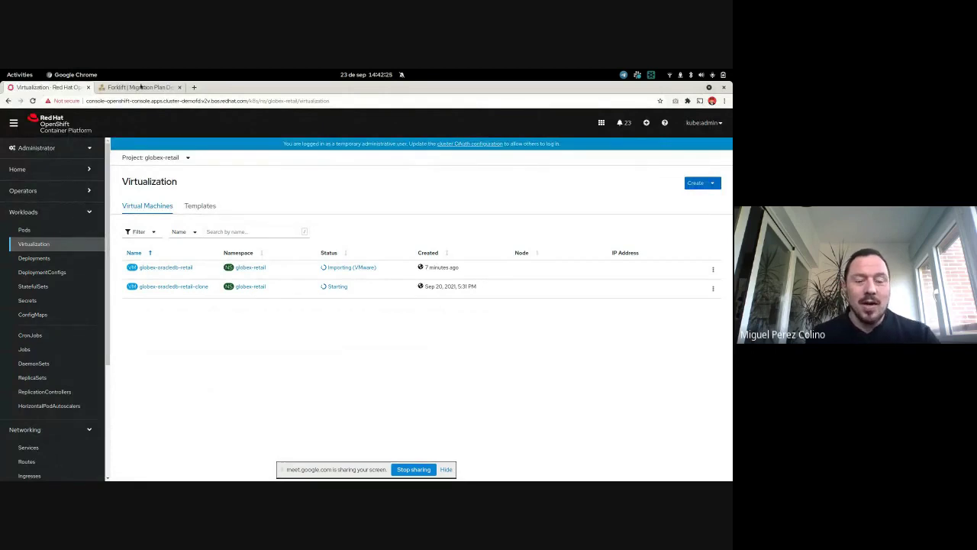
key(alt+Tab)
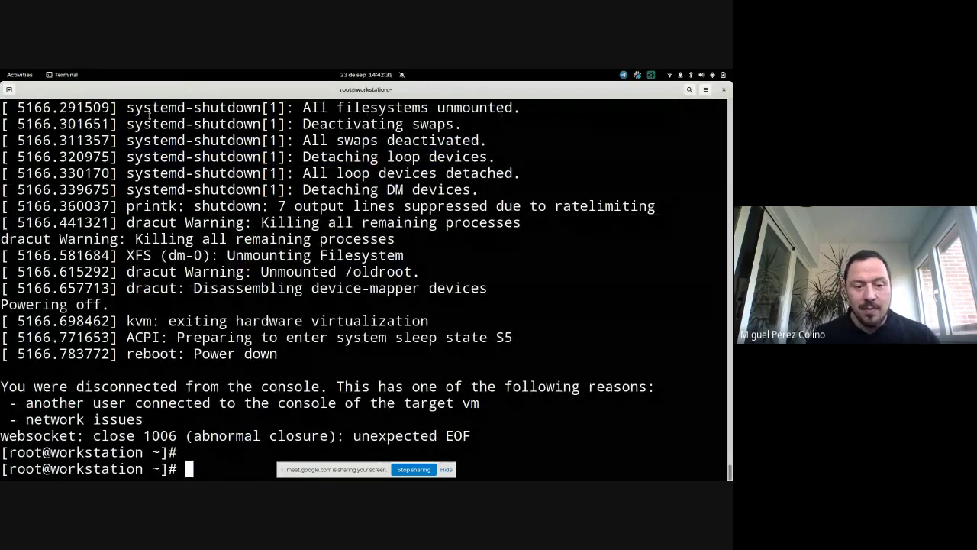
key(ctrl+shift+v)
key(Return)
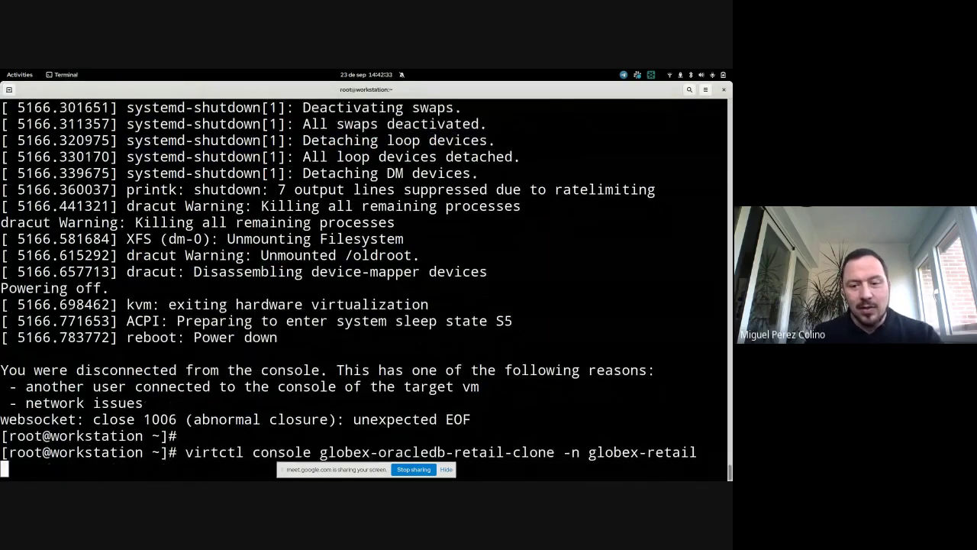